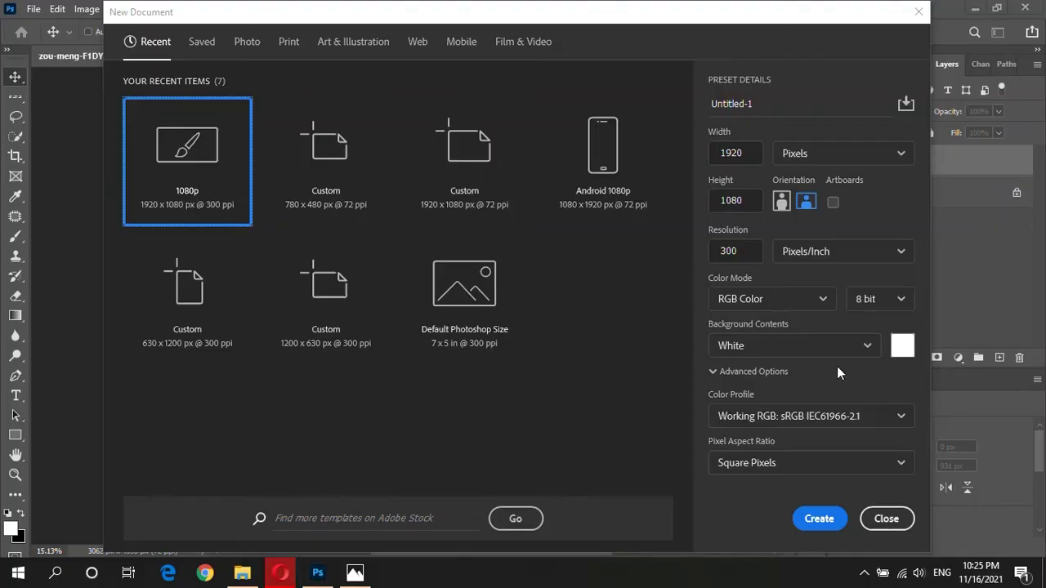
Create a blank 1920 × 1080 px, 300 ppi document from the 1080p preset
{"action": "left_click", "coordinate": [817, 520]}
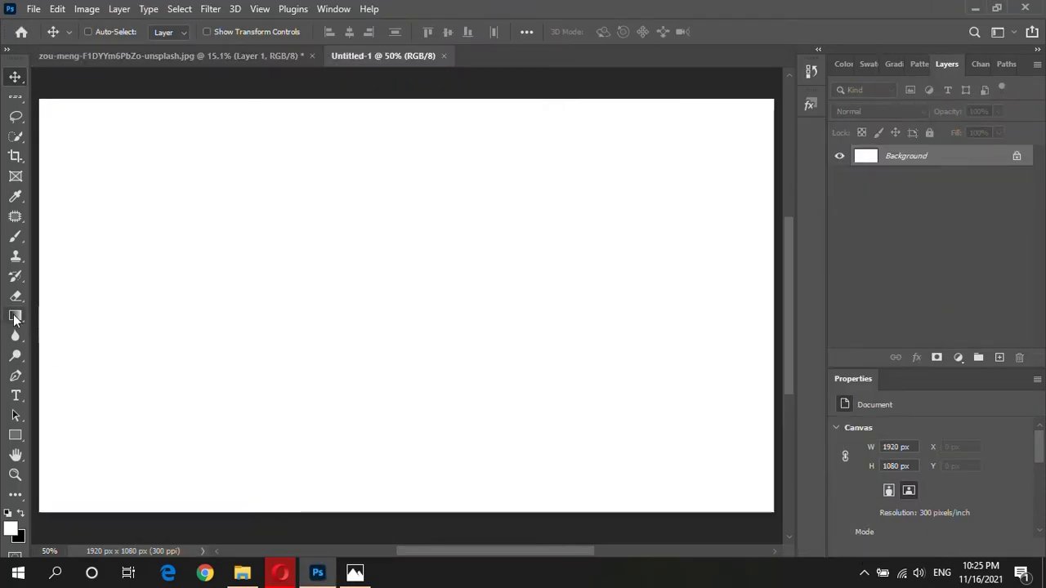
Fill the background with a vertical red-top, blue-bottom gradient and add an empty layer
{"action": "left_click", "coordinate": [15, 316]}
{"action": "left_click", "coordinate": [113, 31]}
{"action": "left_click", "coordinate": [915, 145]}
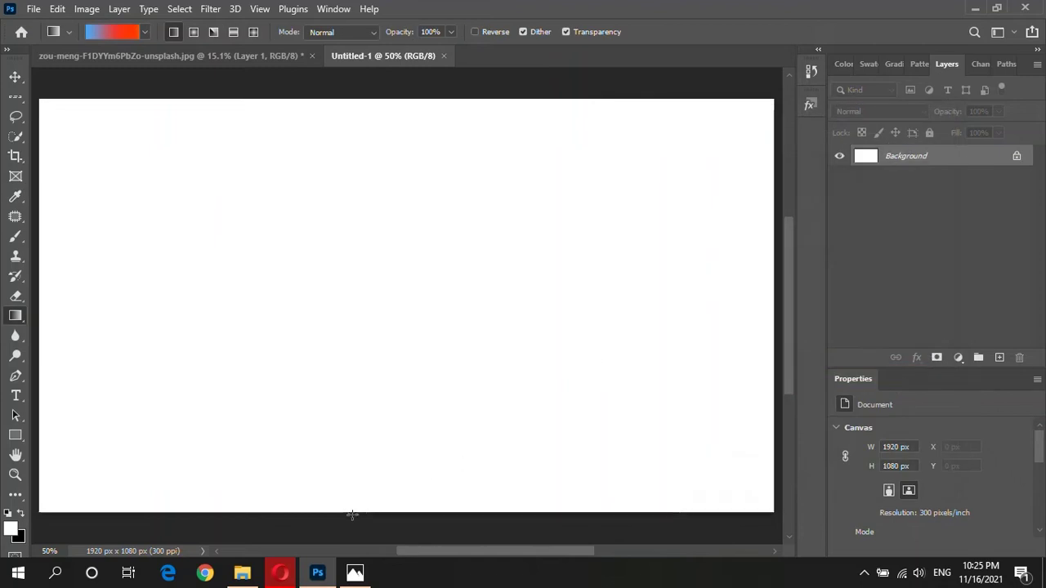
{"action": "left_click_drag", "start_coordinate": [401, 172], "coordinate": [374, 109]}
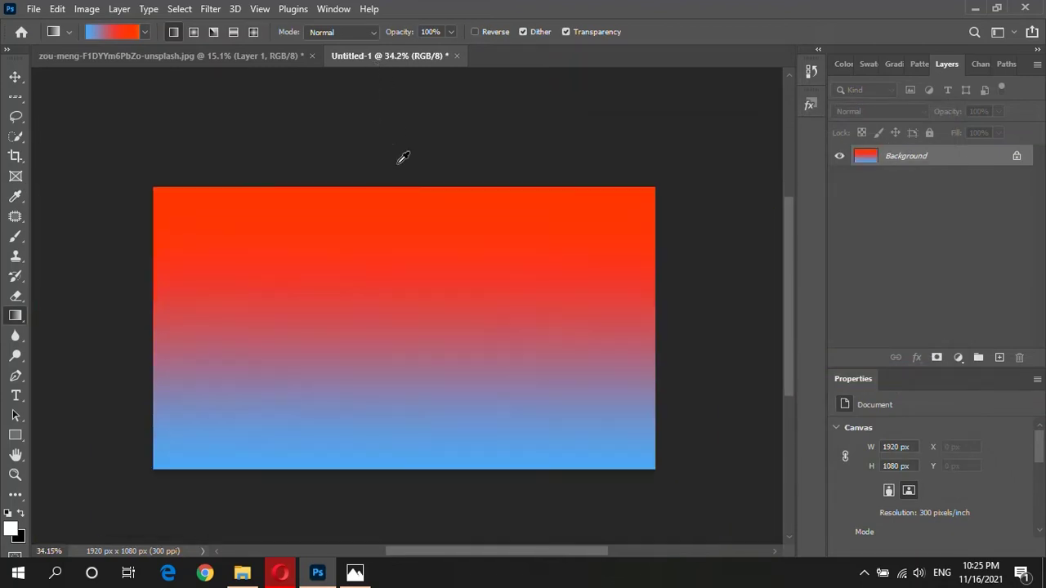
{"action": "key", "text": "ctrl+z"}
{"action": "left_click_drag", "start_coordinate": [381, 221], "coordinate": [383, 178]}
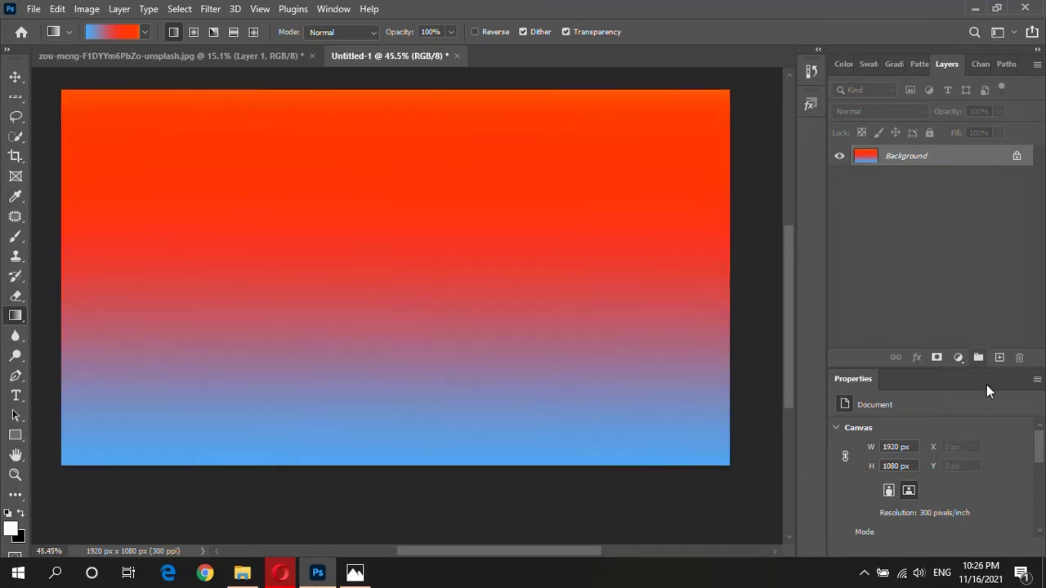
{"action": "left_click", "coordinate": [999, 357]}
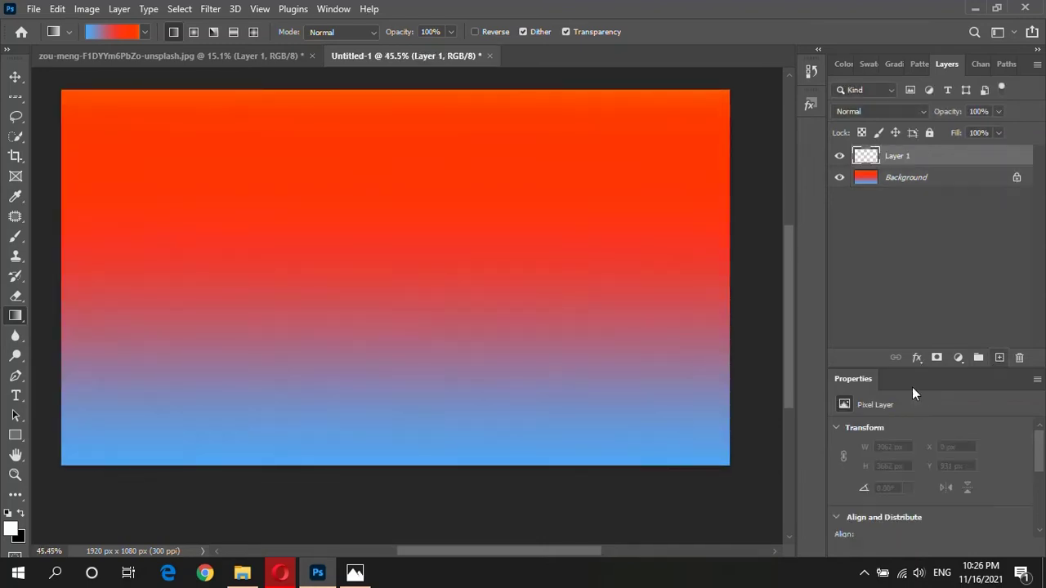
Paint white dashes near the bottom and motion-blur them into horizontal streaks
{"action": "left_click", "coordinate": [18, 241]}
{"action": "mouse_move", "coordinate": [80, 435]}
{"action": "left_mouse_down"}
{"action": "mouse_move", "coordinate": [116, 432]}
{"action": "mouse_move", "coordinate": [97, 429]}
{"action": "left_mouse_up"}
{"action": "key", "text": "ctrl+z"}
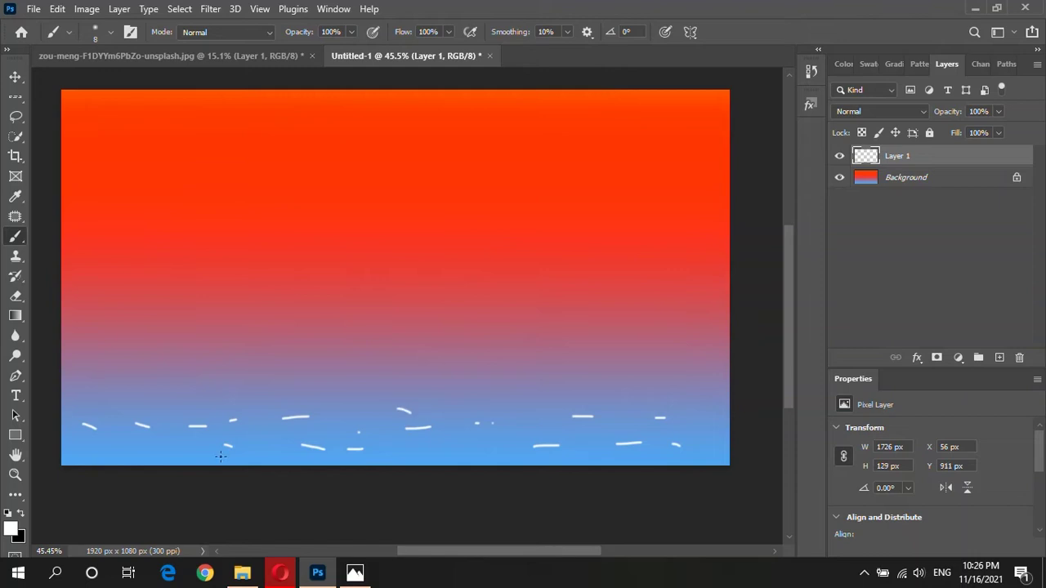
{"action": "left_click", "coordinate": [211, 9]}
{"action": "mouse_move", "coordinate": [219, 205]}
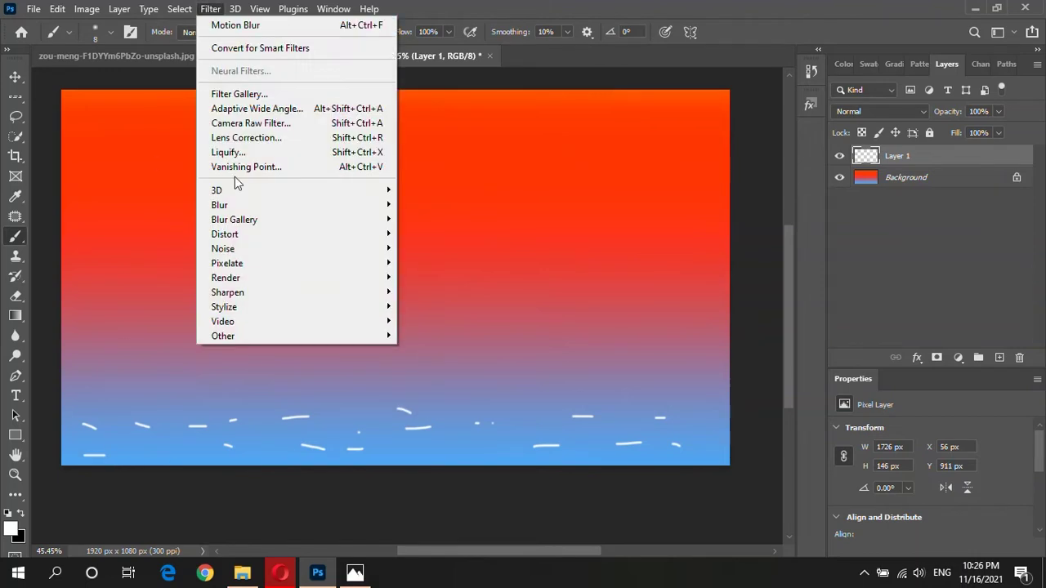
{"action": "left_click", "coordinate": [455, 295]}
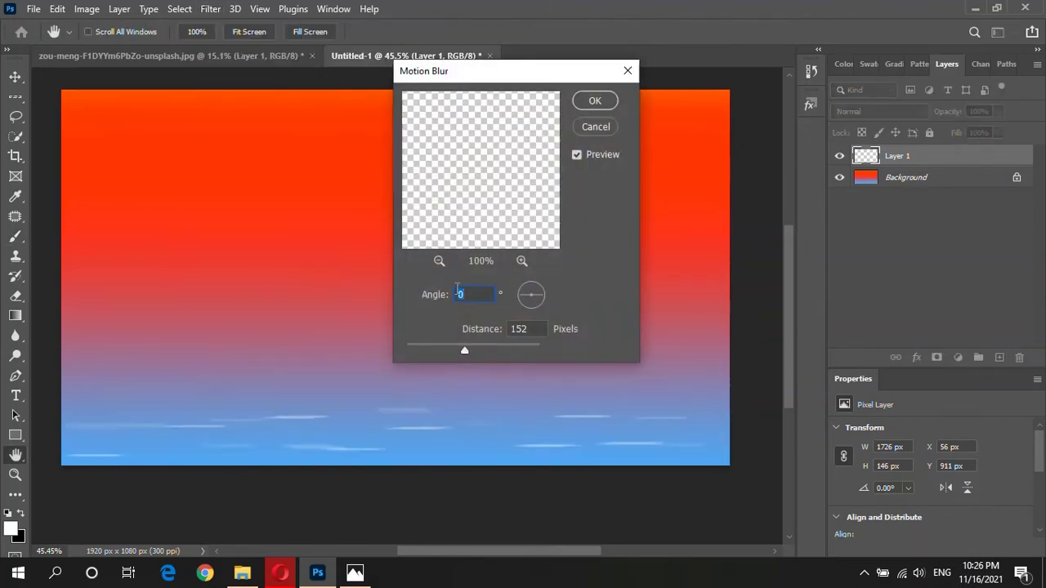
{"action": "left_click", "coordinate": [595, 100]}
Duplicate the streak layer and offset the copy near the bottom of the sea
{"action": "key", "text": "ctrl+j"}
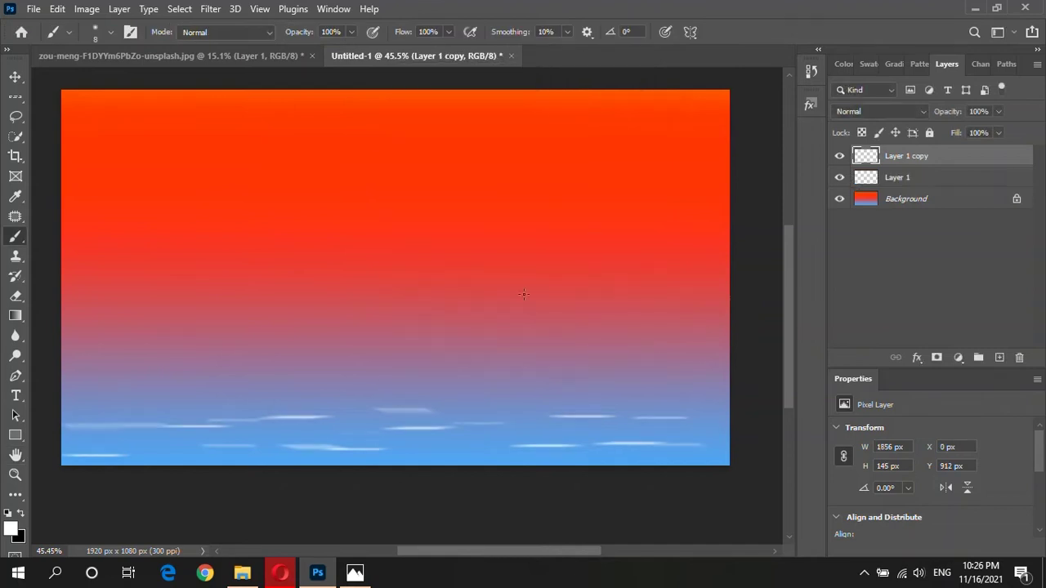
{"action": "key", "text": "v"}
{"action": "left_click_drag", "start_coordinate": [376, 441], "coordinate": [434, 390]}
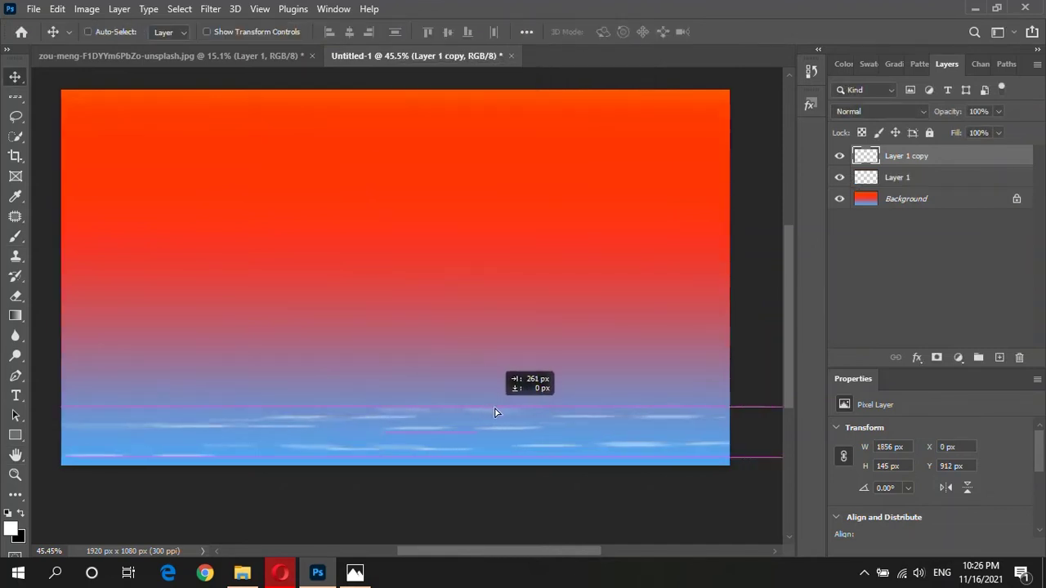
{"action": "mouse_move", "coordinate": [434, 391]}
{"action": "left_mouse_down"}
{"action": "mouse_move", "coordinate": [343, 394]}
{"action": "mouse_move", "coordinate": [533, 155]}
{"action": "left_mouse_up"}
{"action": "scroll", "coordinate": [442, 376], "scroll_direction": "down", "scroll_amount": 3}
{"action": "scroll", "coordinate": [441, 377], "scroll_direction": "up", "scroll_amount": 3}
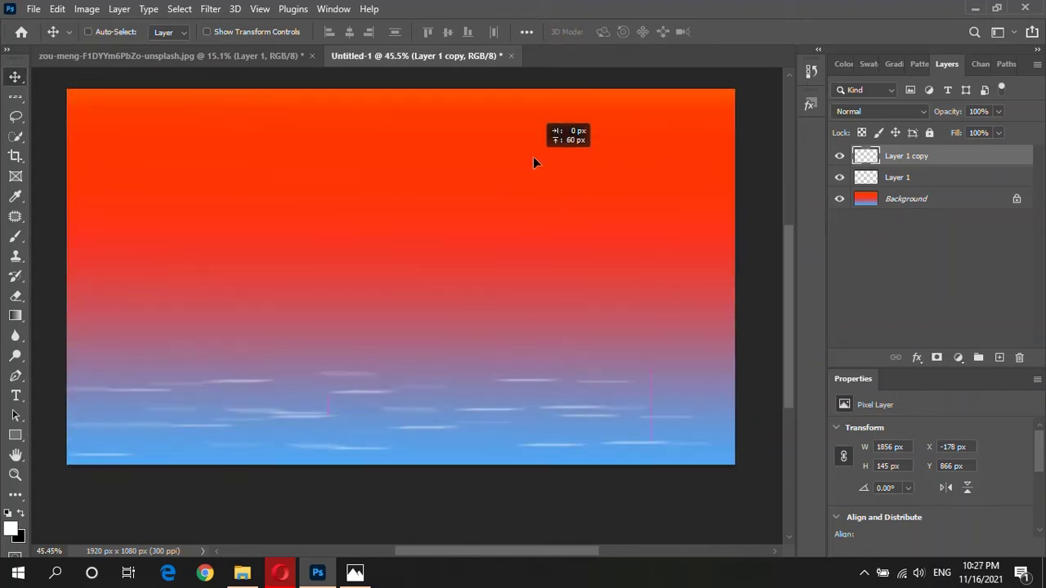
{"action": "left_click_drag", "start_coordinate": [533, 154], "coordinate": [536, 214]}
Merge the two streak layers and move a duplicate to the top of the sky
{"action": "left_click", "coordinate": [923, 180], "text": "ctrl"}
{"action": "key", "text": "ctrl+e"}
{"action": "left_click", "coordinate": [924, 234]}
{"action": "left_click_drag", "start_coordinate": [909, 163], "coordinate": [880, 178]}
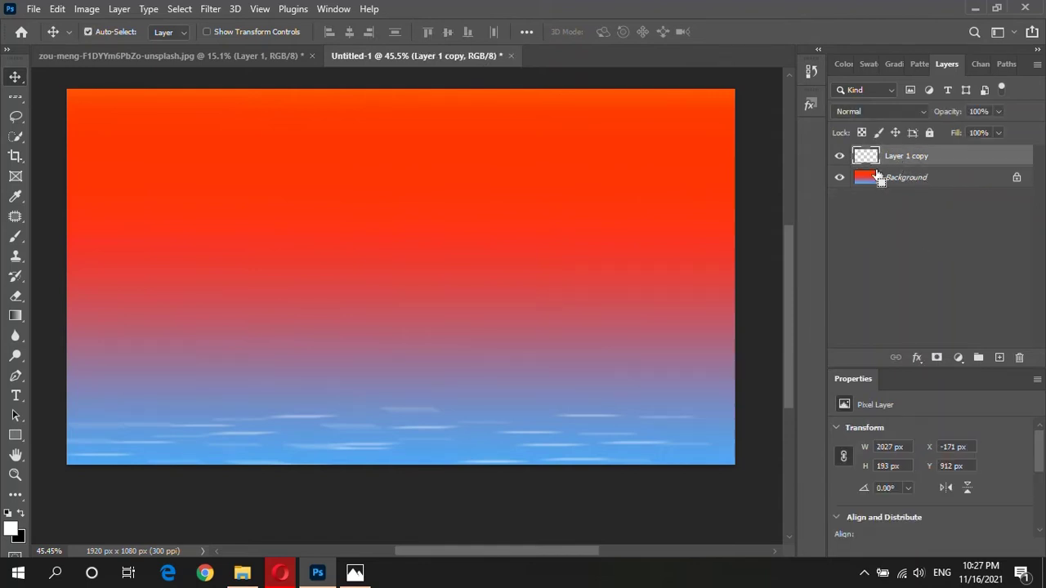
{"action": "key", "text": "ctrl+j"}
{"action": "left_click_drag", "start_coordinate": [390, 417], "coordinate": [365, 102]}
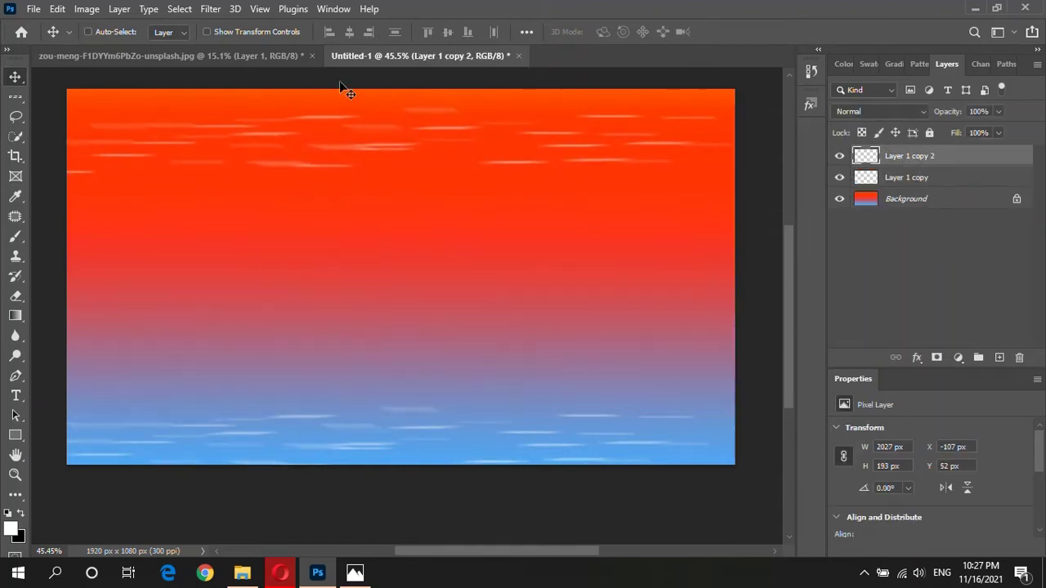
Gaussian-blur the sky streaks at radius 6.0, duplicate them, and merge into one cloud layer
{"action": "left_click", "coordinate": [210, 9]}
{"action": "left_click", "coordinate": [457, 265]}
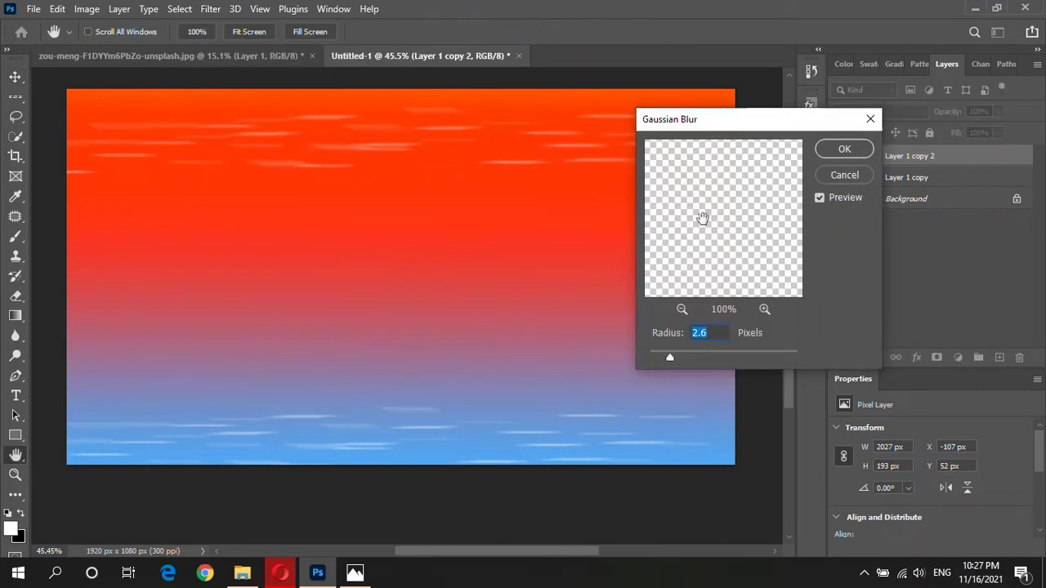
{"action": "left_click_drag", "start_coordinate": [669, 357], "coordinate": [698, 359]}
{"action": "left_click", "coordinate": [844, 149]}
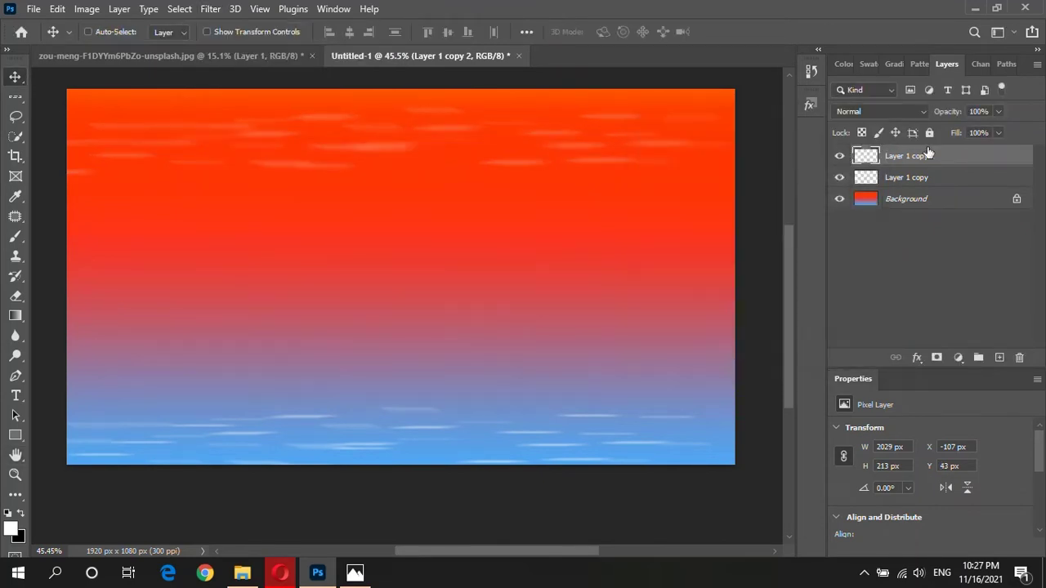
{"action": "left_click_drag", "start_coordinate": [939, 155], "coordinate": [1001, 359]}
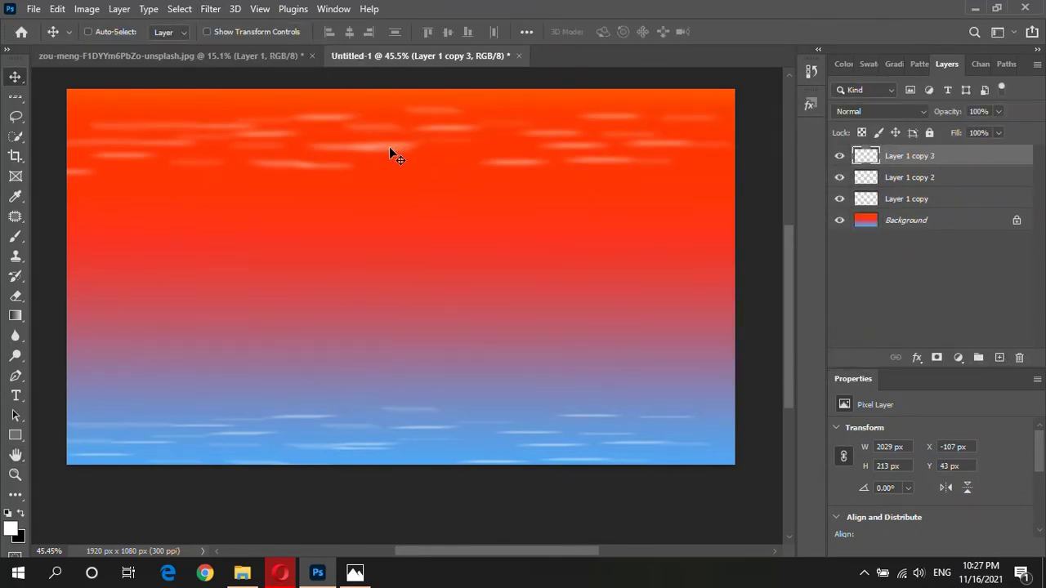
{"action": "left_click", "coordinate": [910, 182], "text": "shift"}
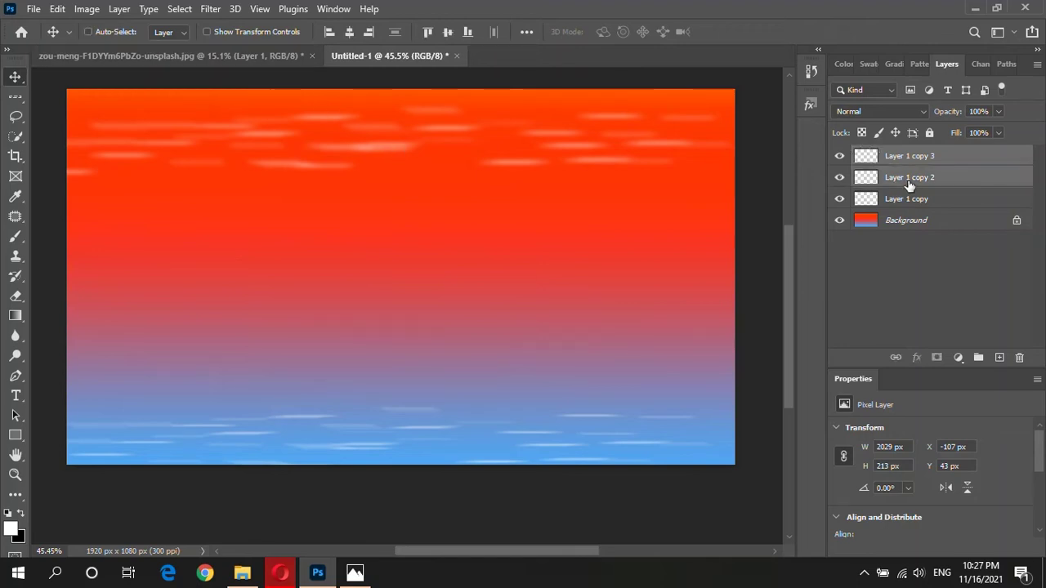
{"action": "key", "text": "ctrl+e"}
Enlarge the merged clouds to about 142% and nudge them into place
{"action": "key", "text": "ctrl+t"}
{"action": "left_click_drag", "start_coordinate": [738, 95], "coordinate": [783, 74]}
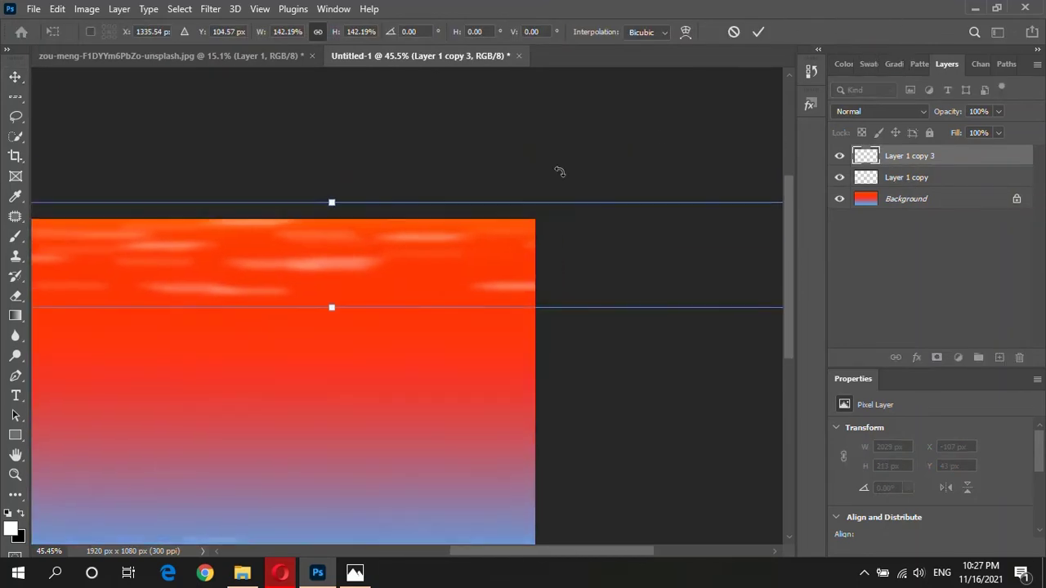
{"action": "scroll", "coordinate": [299, 299], "scroll_direction": "down", "scroll_amount": 3}
{"action": "scroll", "coordinate": [413, 277], "scroll_direction": "up", "scroll_amount": 2}
{"action": "mouse_move", "coordinate": [413, 277]}
{"action": "left_mouse_down"}
{"action": "mouse_move", "coordinate": [420, 293]}
{"action": "mouse_move", "coordinate": [413, 283]}
{"action": "left_mouse_up"}
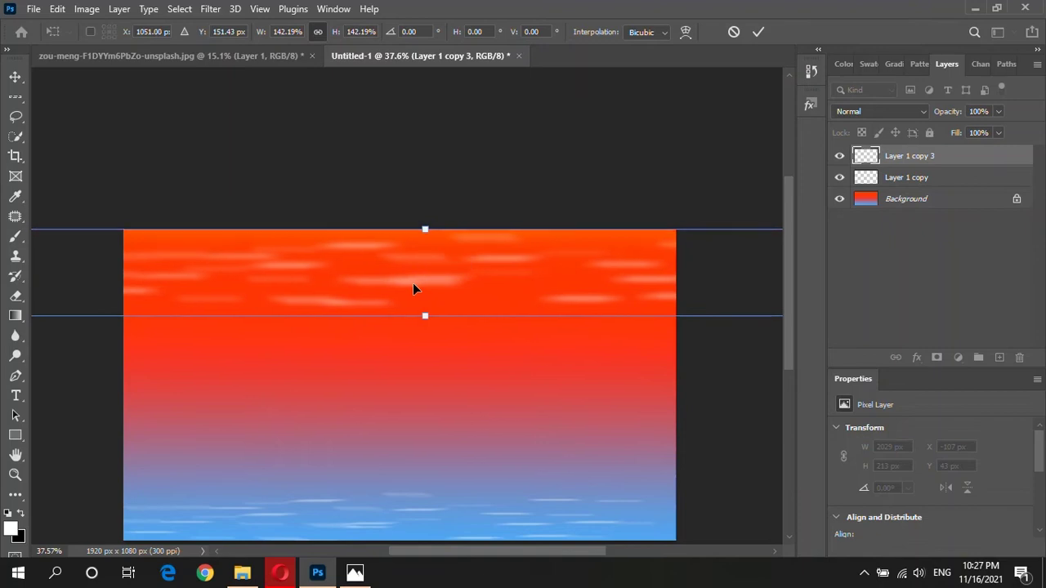
{"action": "key", "text": "Return"}
Apply a stronger Gaussian Blur to the sky clouds and add a new empty layer
{"action": "scroll", "coordinate": [683, 204], "scroll_direction": "down", "scroll_amount": 2}
{"action": "left_click", "coordinate": [210, 8]}
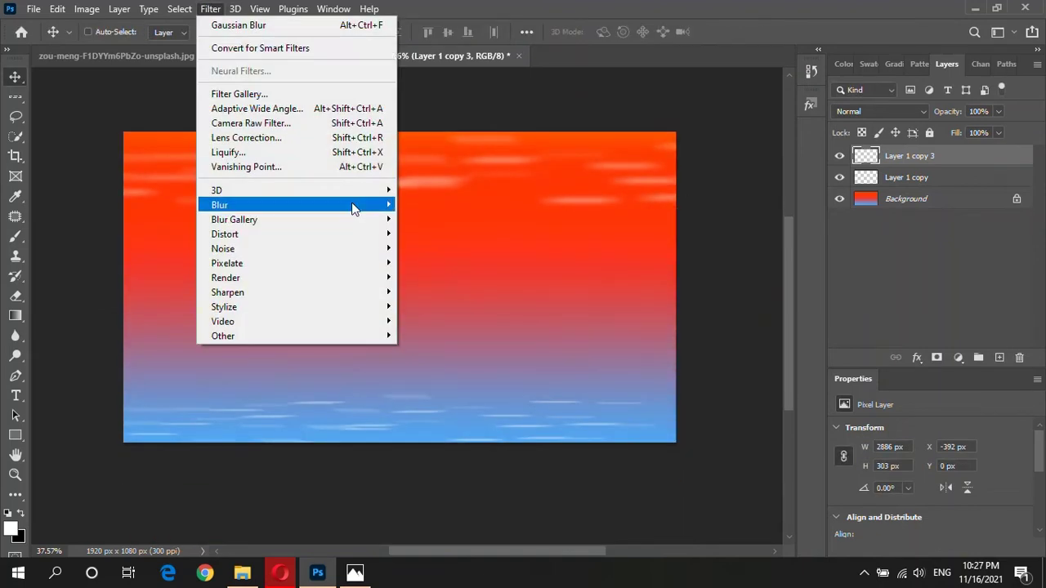
{"action": "left_click", "coordinate": [434, 243]}
{"action": "mouse_move", "coordinate": [692, 356]}
{"action": "left_mouse_down"}
{"action": "mouse_move", "coordinate": [724, 357]}
{"action": "mouse_move", "coordinate": [710, 355]}
{"action": "left_mouse_up"}
{"action": "left_click", "coordinate": [868, 154]}
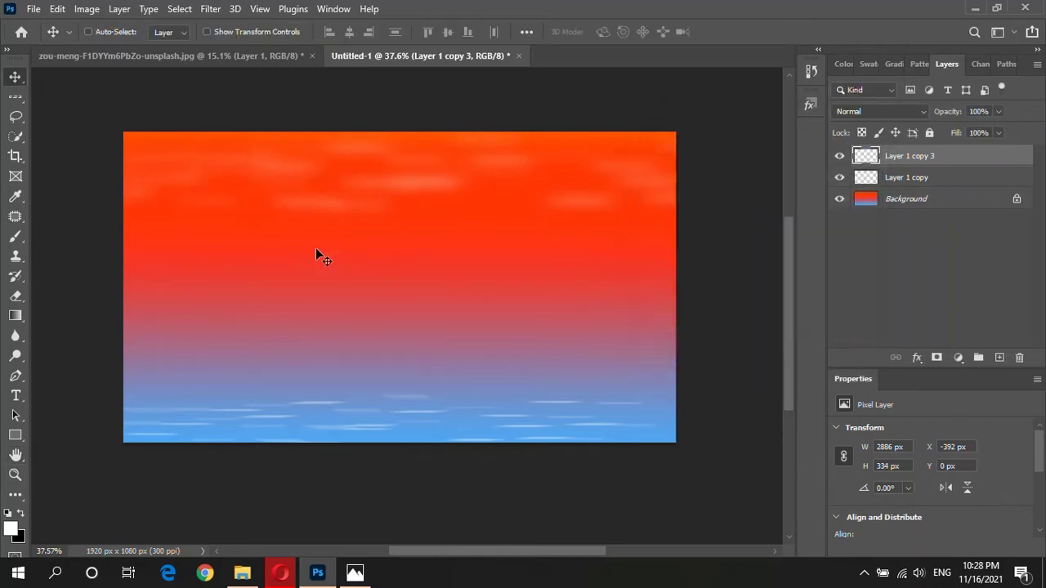
{"action": "left_click", "coordinate": [999, 357]}
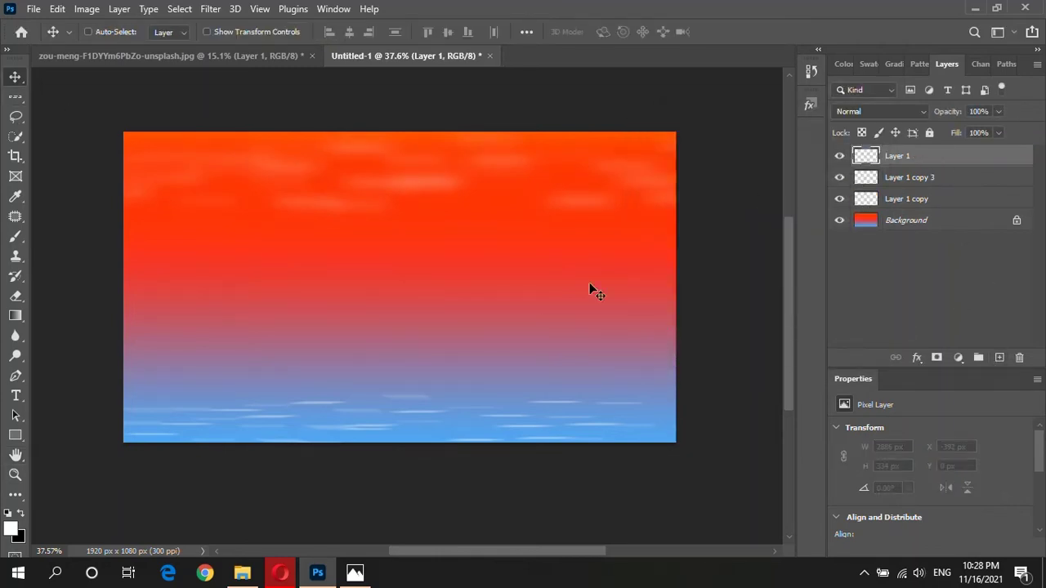
Make a circular elliptical selection in the upper sky on a new layer
{"action": "right_click", "coordinate": [15, 96]}
{"action": "left_click", "coordinate": [77, 120]}
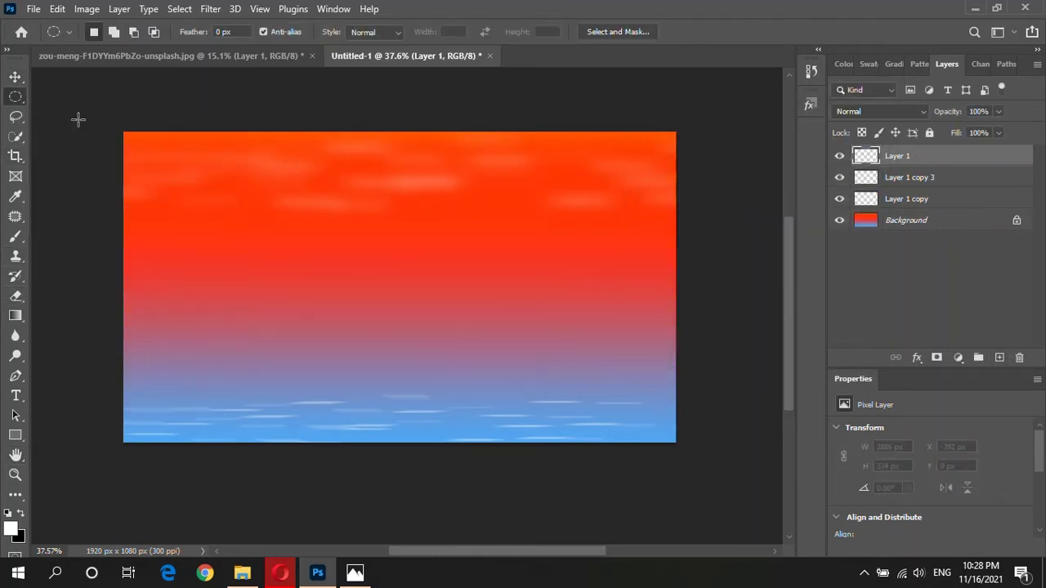
{"action": "left_click_drag", "start_coordinate": [397, 176], "coordinate": [490, 261]}
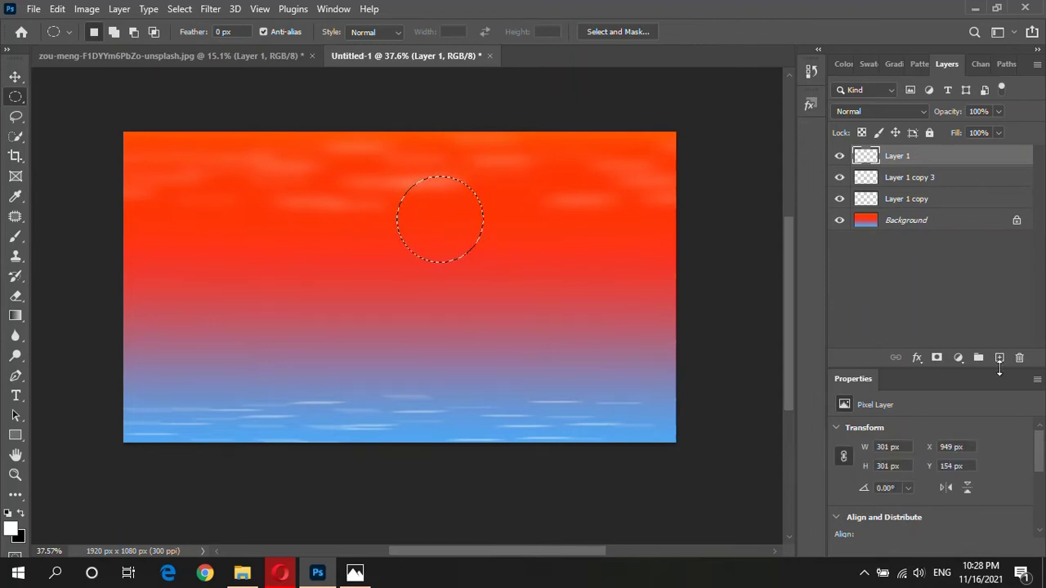
{"action": "left_click", "coordinate": [999, 358]}
Fill the circle with an orange background colour to form the sun
{"action": "left_click", "coordinate": [18, 537]}
{"action": "mouse_move", "coordinate": [806, 220]}
{"action": "left_mouse_down"}
{"action": "mouse_move", "coordinate": [806, 187]}
{"action": "mouse_move", "coordinate": [805, 327]}
{"action": "left_mouse_up"}
{"action": "left_click", "coordinate": [788, 157]}
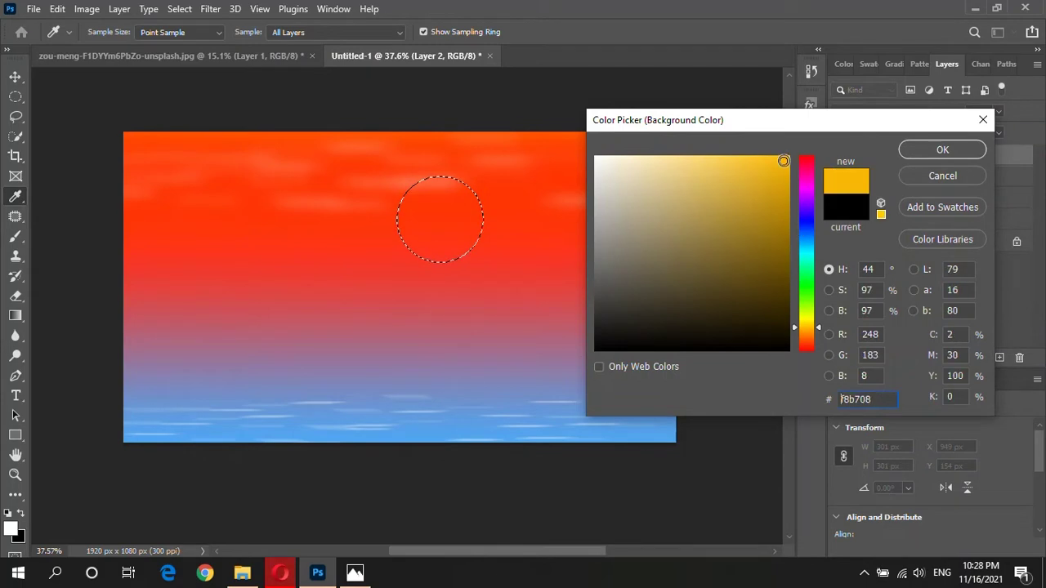
{"action": "left_click", "coordinate": [806, 335]}
{"action": "left_click", "coordinate": [942, 149]}
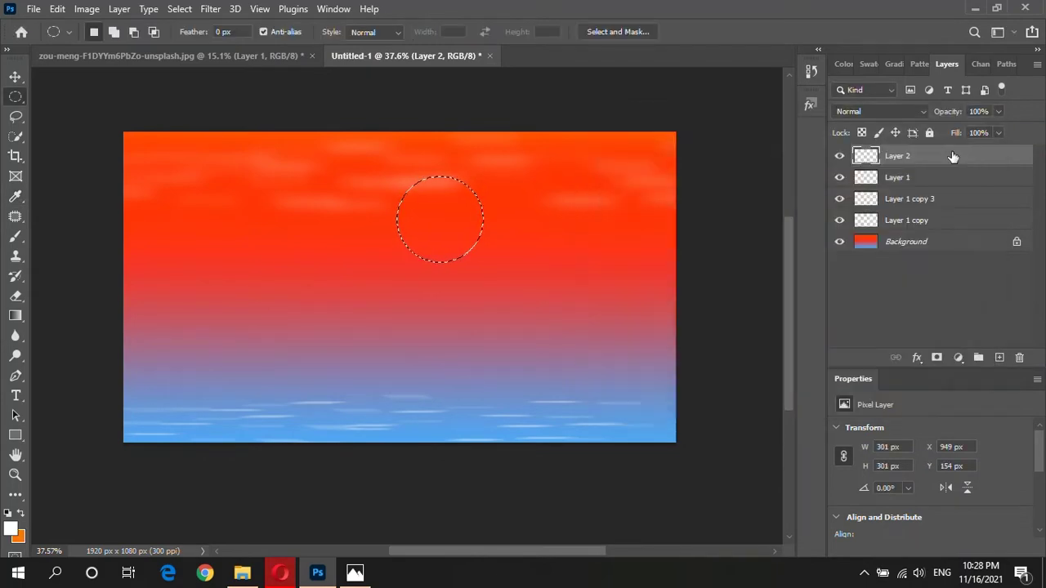
{"action": "key", "text": "ctrl+BackSpace"}
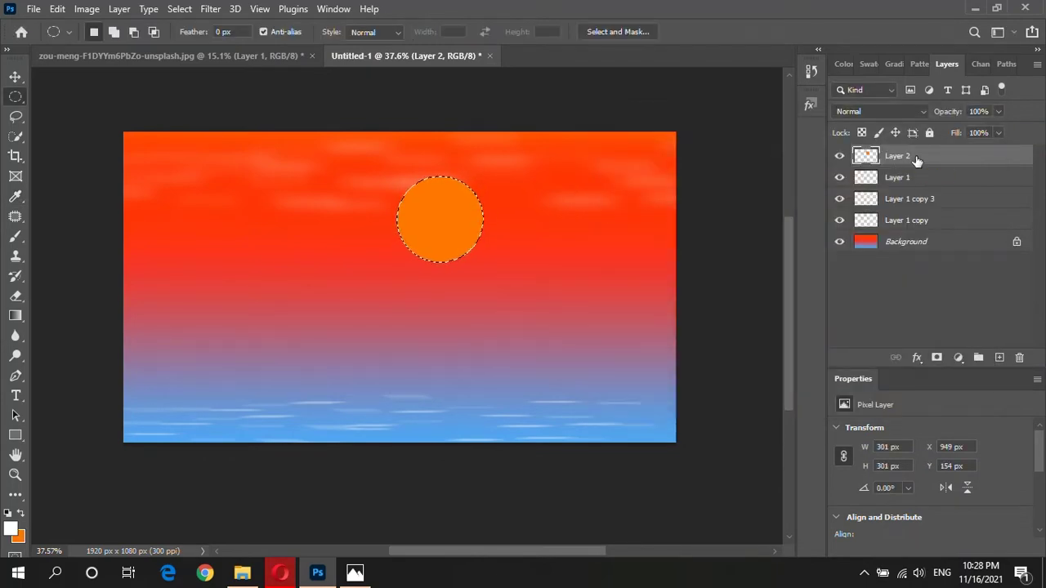
Duplicate the orange sun layer and set #ff0000 red as the fill colour
{"action": "key", "text": "ctrl+j"}
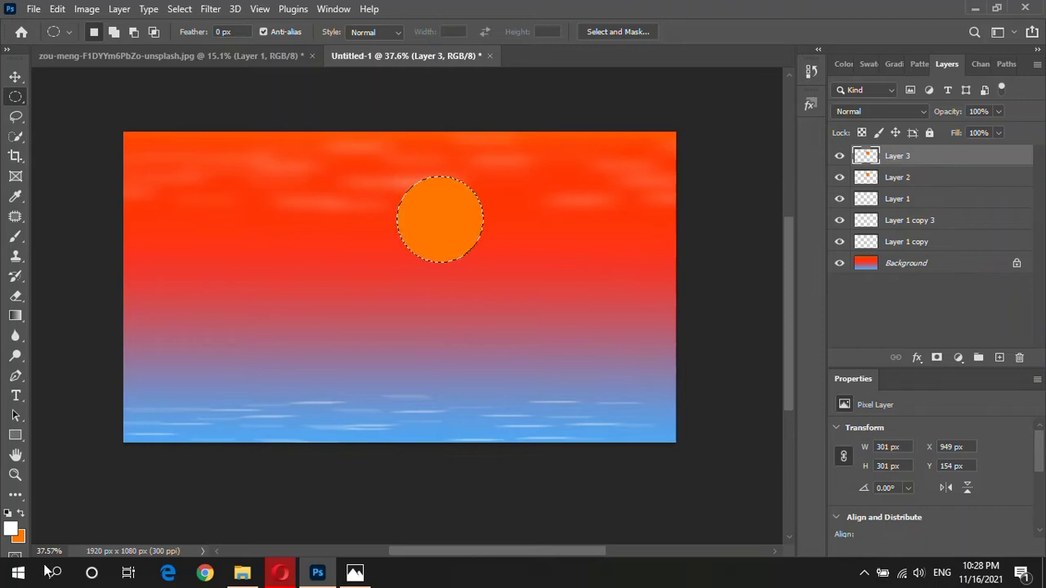
{"action": "left_click", "coordinate": [11, 529]}
{"action": "type", "text": "ff0000"}
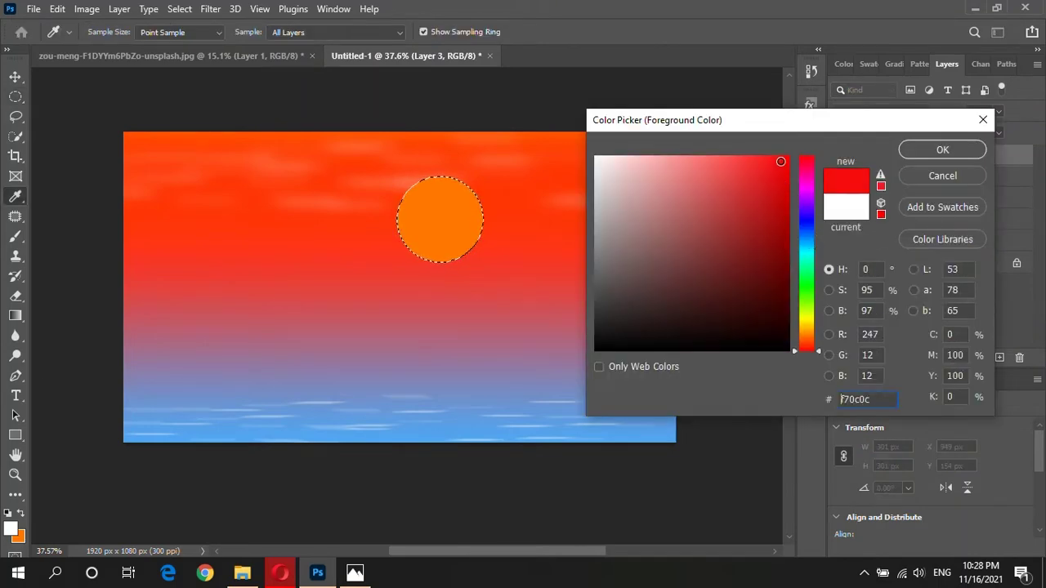
{"action": "left_click", "coordinate": [942, 150]}
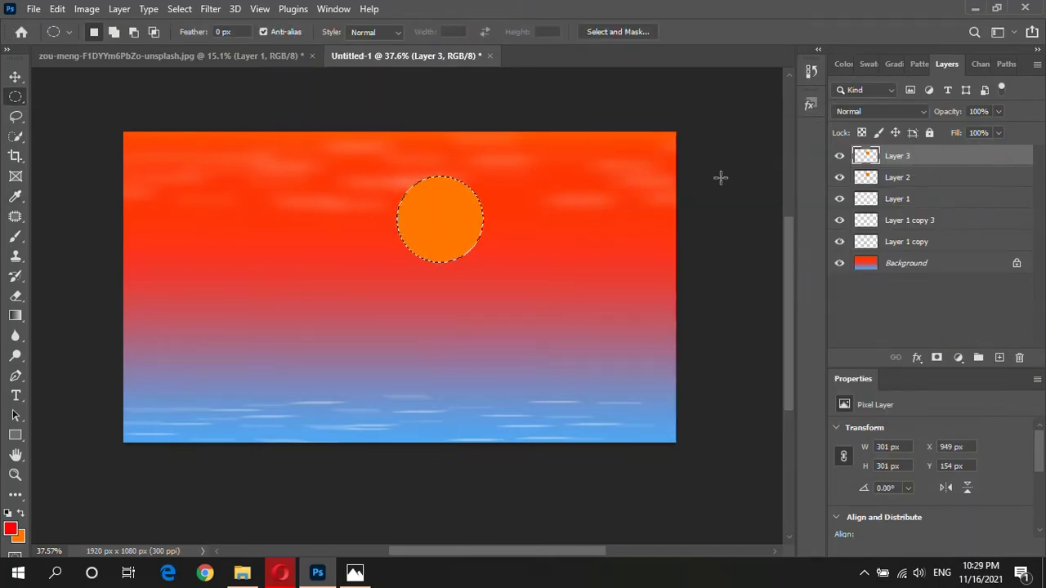
{"action": "left_click", "coordinate": [21, 515]}
Fill the duplicate circle red and shrink it to about 67% as the sun's core
{"action": "key", "text": "ctrl+BackSpace"}
{"action": "key", "text": "ctrl+t"}
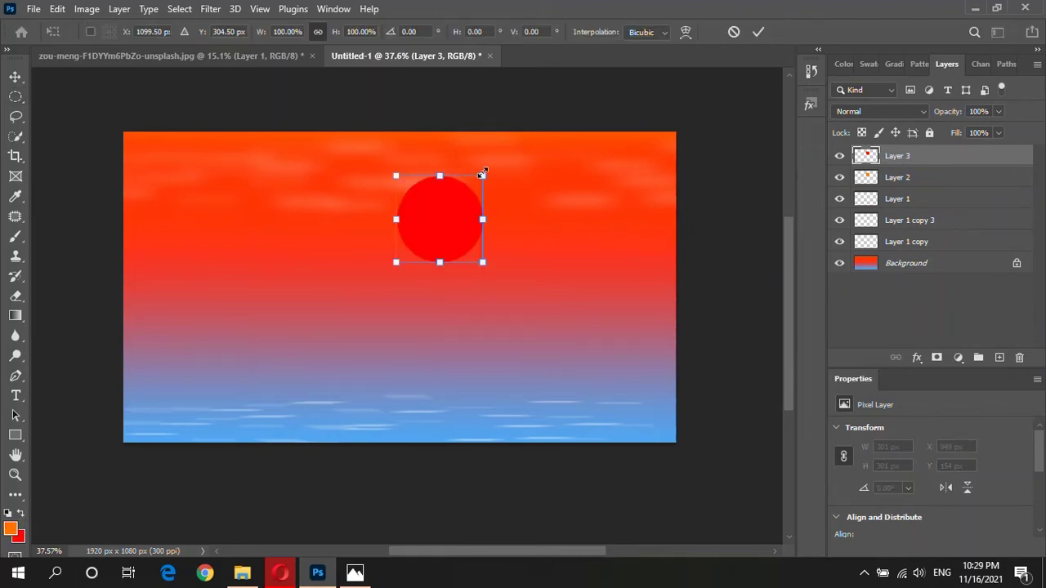
{"action": "left_click_drag", "start_coordinate": [482, 174], "coordinate": [471, 186]}
{"action": "scroll", "coordinate": [445, 226], "scroll_direction": "up", "scroll_amount": 5}
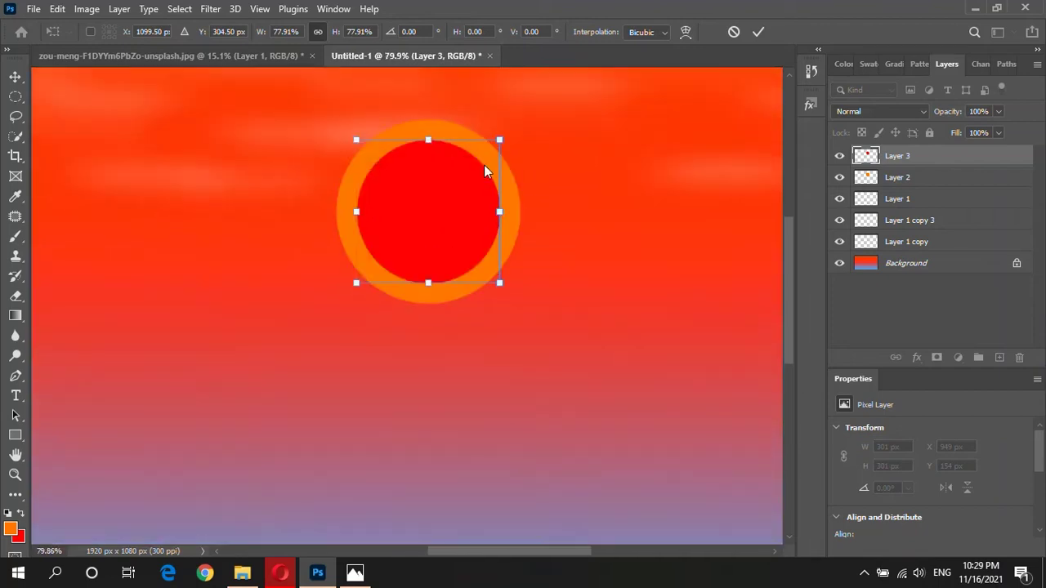
{"action": "left_click_drag", "start_coordinate": [500, 140], "coordinate": [489, 150]}
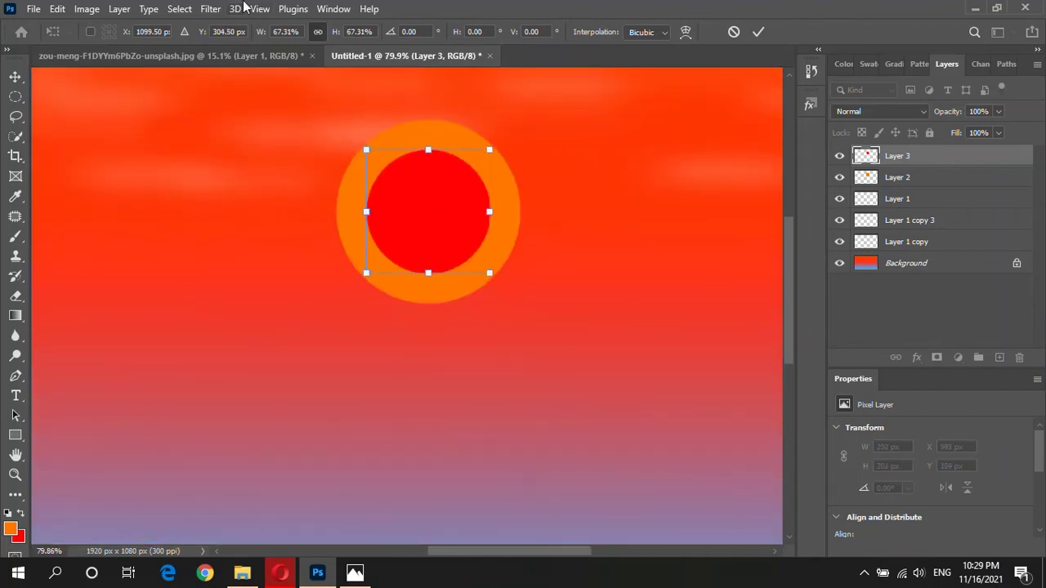
{"action": "key", "text": "Return"}
Apply a heavy Gaussian Blur (about 45 px) to the red core
{"action": "left_click", "coordinate": [210, 8]}
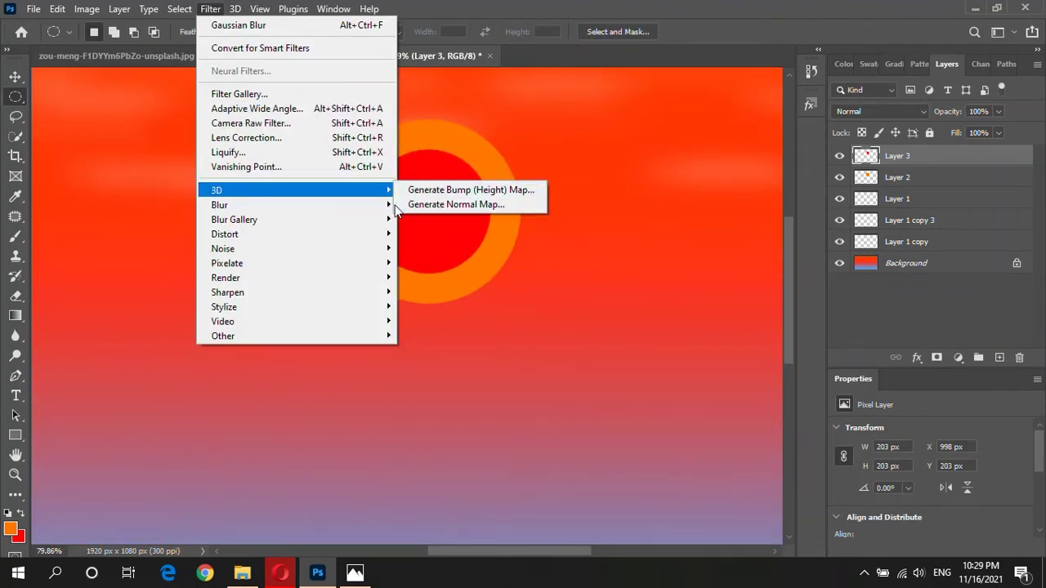
{"action": "mouse_move", "coordinate": [219, 205]}
{"action": "left_click", "coordinate": [441, 263]}
{"action": "left_click_drag", "start_coordinate": [725, 359], "coordinate": [728, 354]}
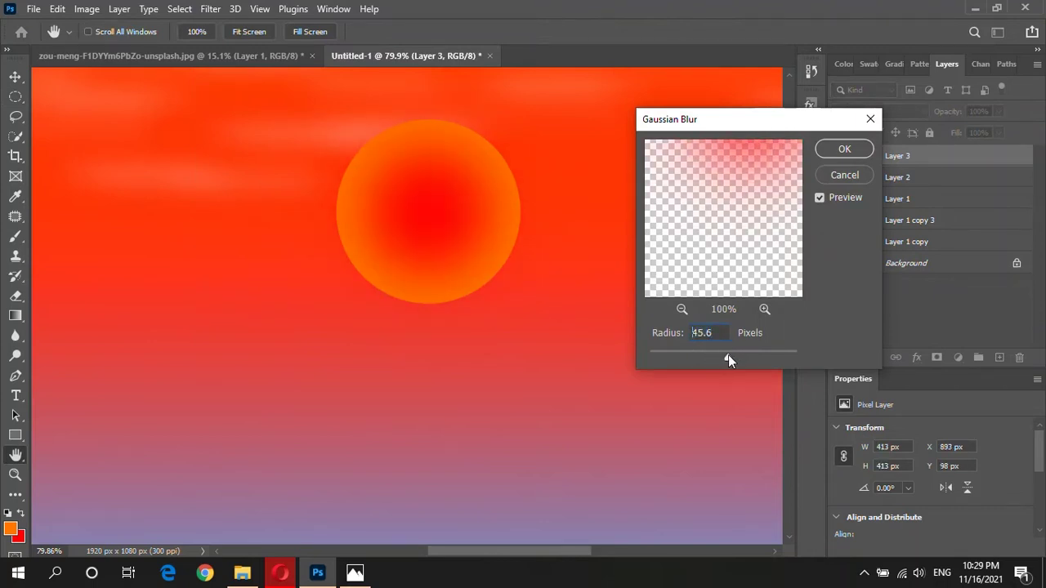
{"action": "key", "text": "Return"}
Soften the orange disc on Layer 2 with a 2.1 px Gaussian Blur
{"action": "left_click", "coordinate": [891, 181]}
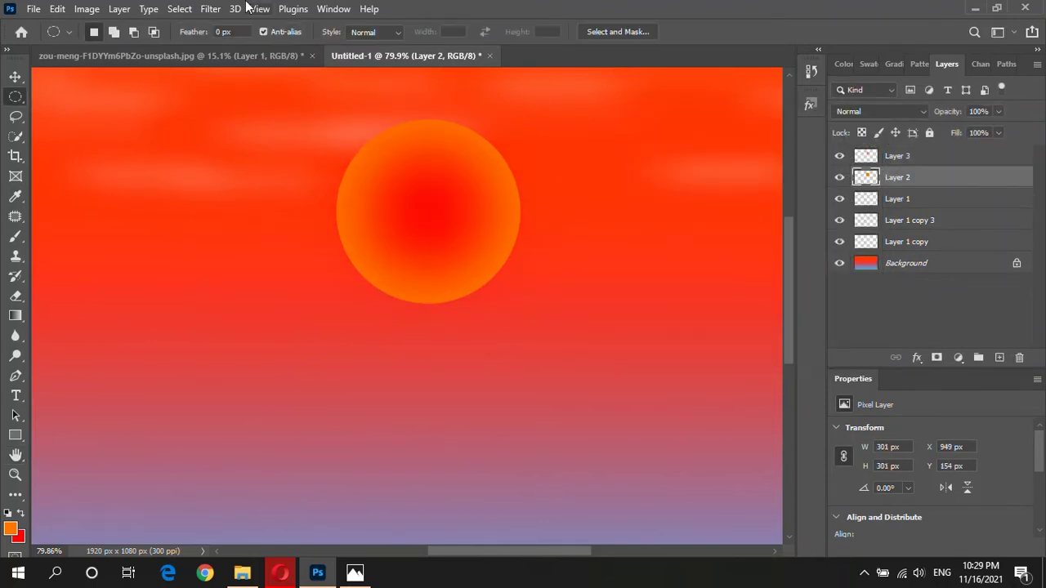
{"action": "left_click", "coordinate": [210, 9]}
{"action": "left_click", "coordinate": [436, 261]}
{"action": "left_click_drag", "start_coordinate": [718, 355], "coordinate": [665, 355]}
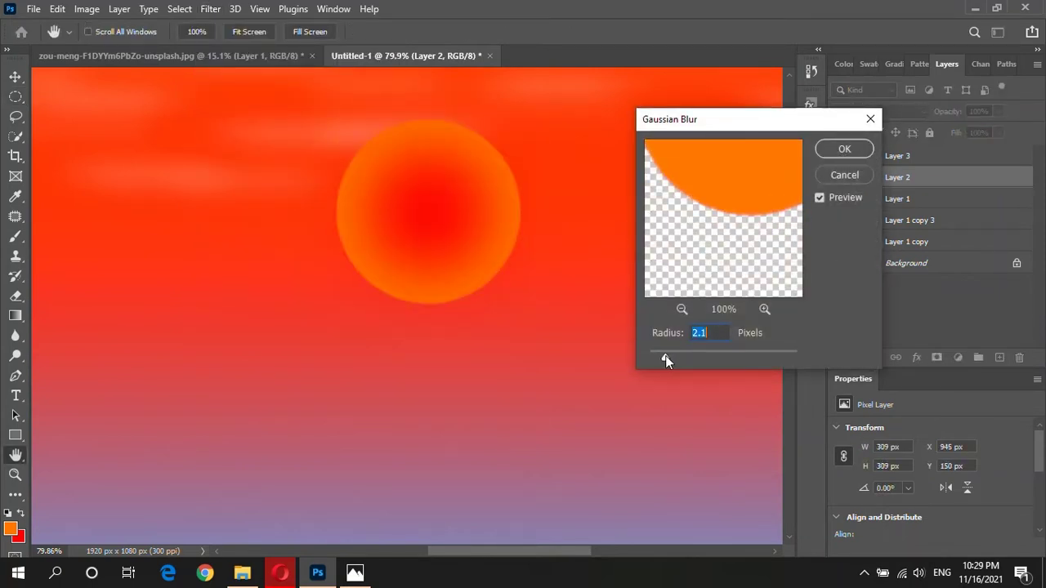
{"action": "key", "text": "Return"}
{"action": "key", "text": "m"}
{"action": "scroll", "coordinate": [609, 225], "scroll_direction": "down", "scroll_amount": 5}
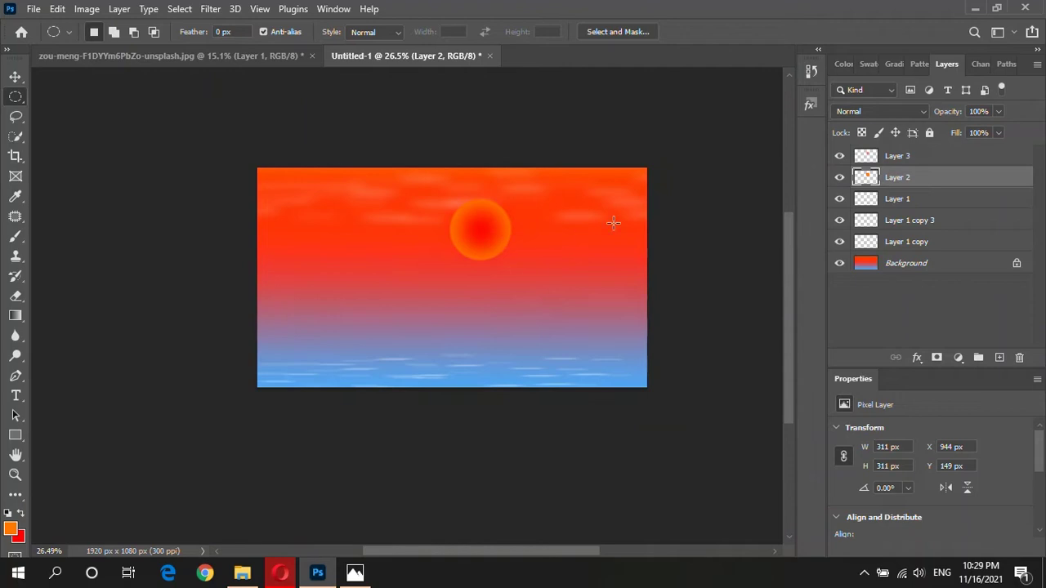
Enlarge the red glow on Layer 3 to about 112.65% and re-centre it on the sun
{"action": "scroll", "coordinate": [418, 259], "scroll_direction": "up", "scroll_amount": 1}
{"action": "scroll", "coordinate": [384, 226], "scroll_direction": "up", "scroll_amount": 2}
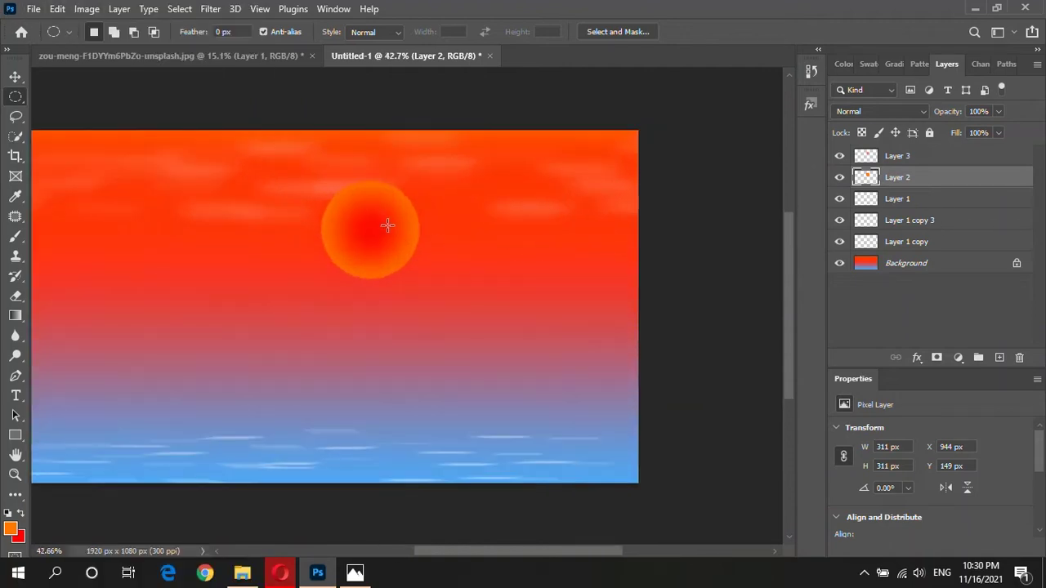
{"action": "key", "text": "v"}
{"action": "left_click", "coordinate": [921, 157]}
{"action": "key", "text": "ctrl+t"}
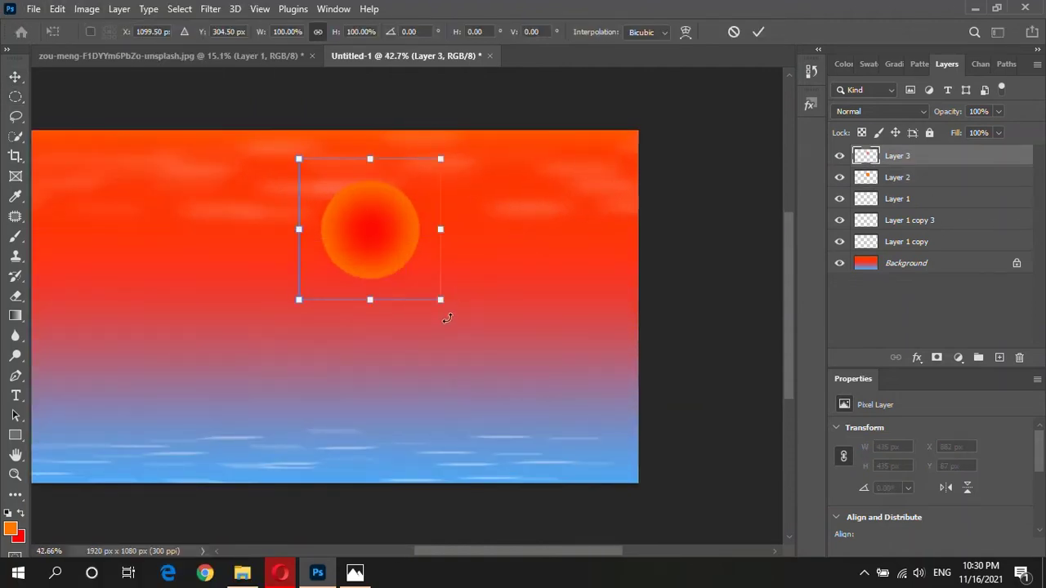
{"action": "left_click_drag", "start_coordinate": [441, 300], "coordinate": [458, 319]}
{"action": "left_click_drag", "start_coordinate": [384, 252], "coordinate": [375, 253]}
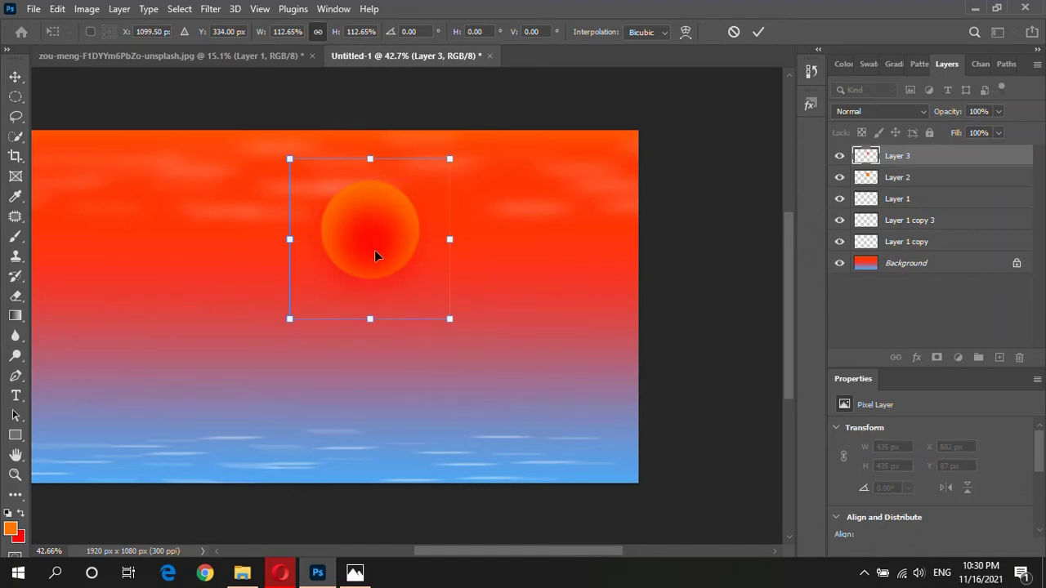
{"action": "key", "text": "Return"}
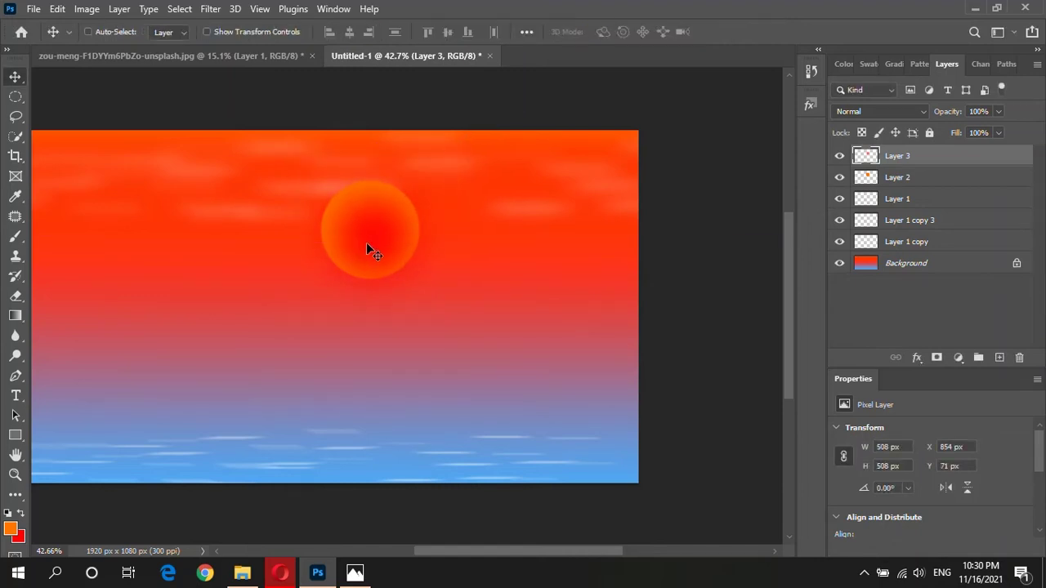
Merge Layers 2 and 3 into one sun and move it up and left
{"action": "scroll", "coordinate": [390, 287], "scroll_direction": "down", "scroll_amount": 2}
{"action": "left_click", "coordinate": [899, 177], "text": "shift"}
{"action": "key", "text": "ctrl+e"}
{"action": "left_click_drag", "start_coordinate": [464, 235], "coordinate": [441, 222]}
{"action": "scroll", "coordinate": [410, 227], "scroll_direction": "up", "scroll_amount": 1}
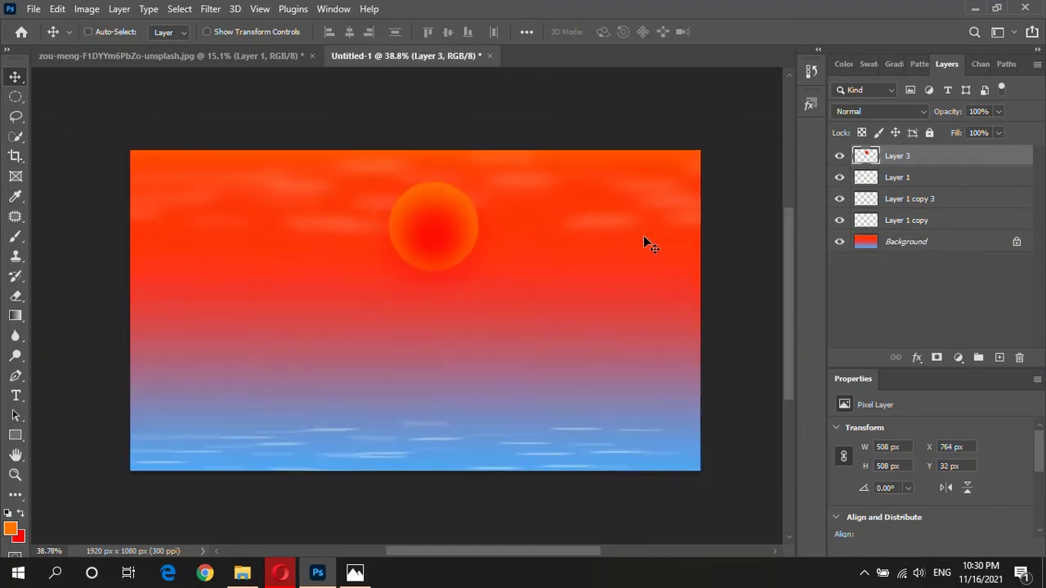
Add an orange stop to the Background sky gradient, then switch to the couple silhouette photo
{"action": "left_click", "coordinate": [912, 242]}
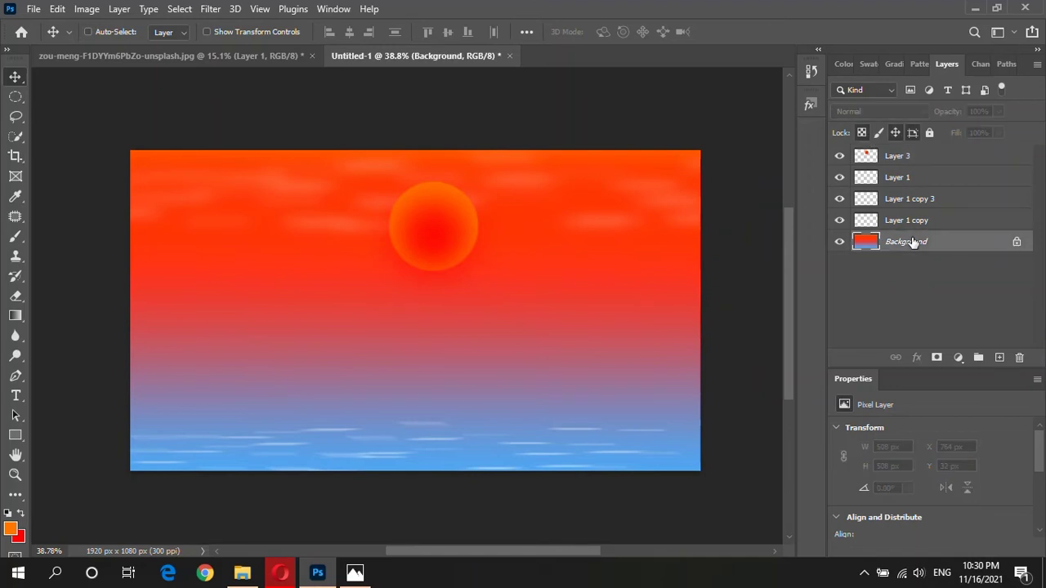
{"action": "key", "text": "g"}
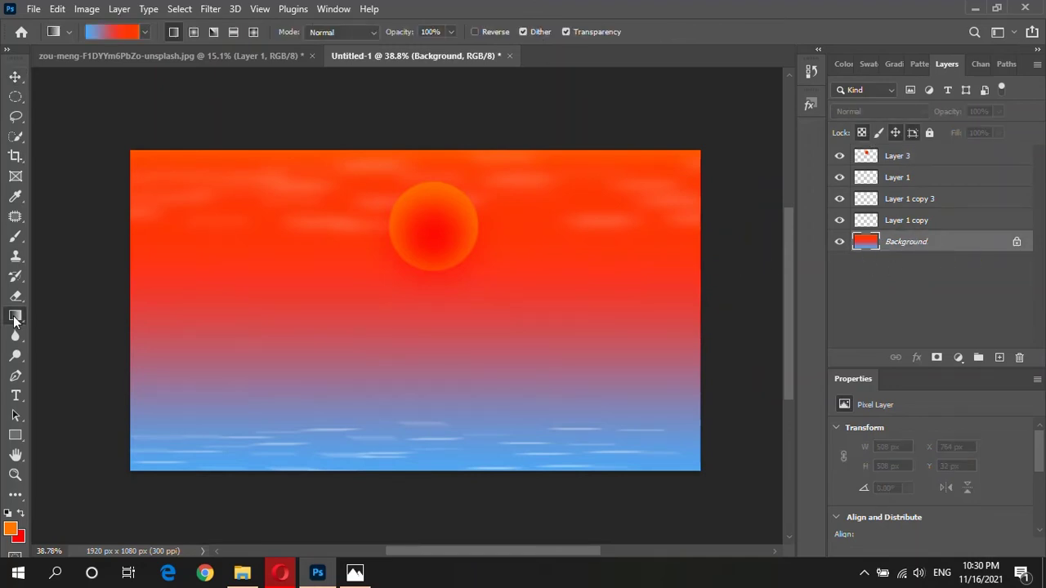
{"action": "left_click", "coordinate": [110, 32]}
{"action": "left_click", "coordinate": [881, 395]}
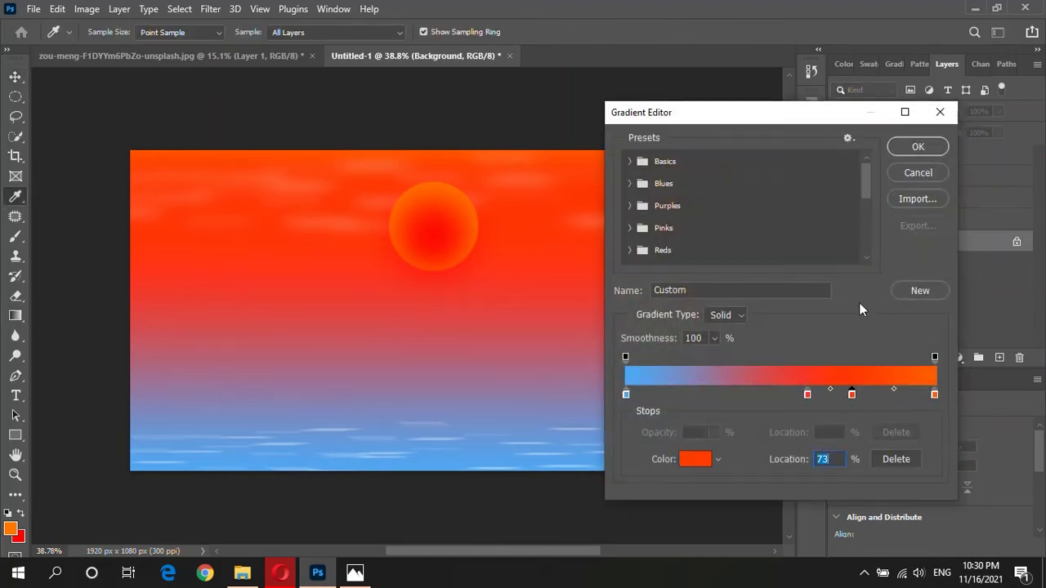
{"action": "left_click", "coordinate": [918, 146]}
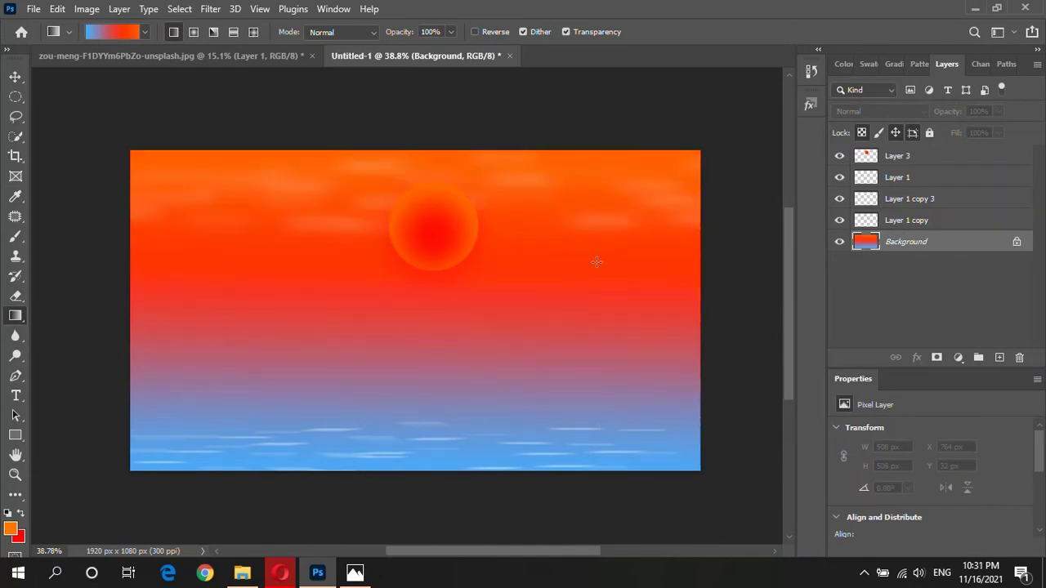
{"action": "left_click", "coordinate": [15, 76]}
{"action": "left_click", "coordinate": [291, 56]}
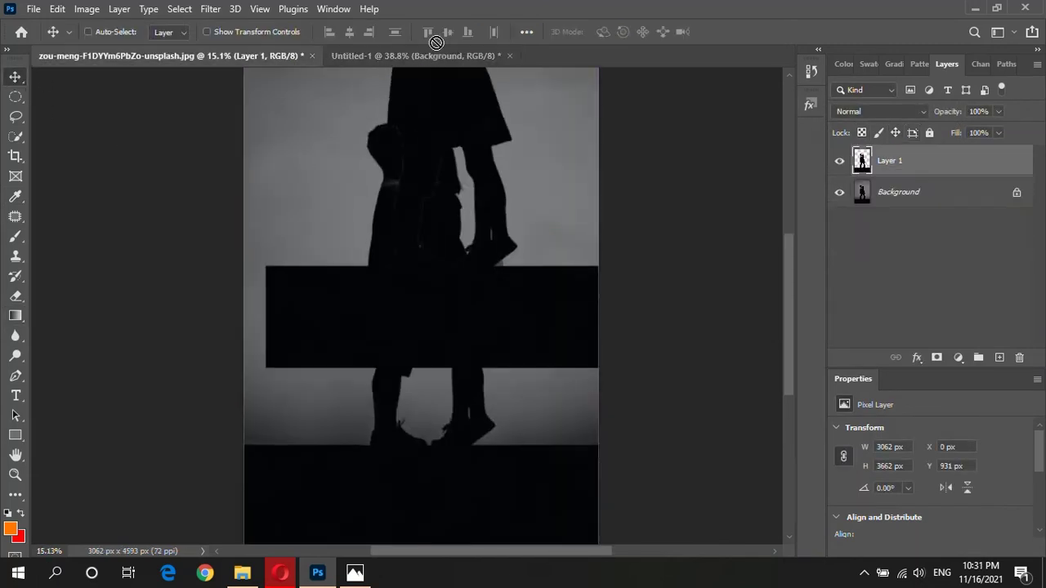
Bring the kissing couple into the sunset, scaled to about 25.9% just below the sun
{"action": "left_click_drag", "start_coordinate": [326, 326], "coordinate": [400, 441]}
{"action": "key", "text": "ctrl+t"}
{"action": "key", "text": "ctrl+0"}
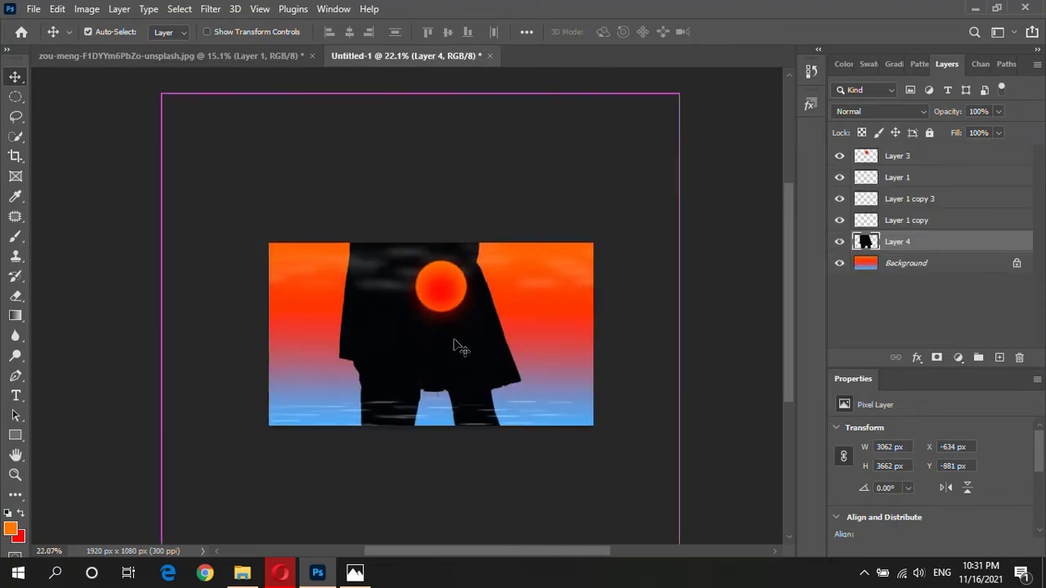
{"action": "left_click_drag", "start_coordinate": [679, 94], "coordinate": [349, 485]}
{"action": "left_click_drag", "start_coordinate": [254, 523], "coordinate": [440, 292]}
{"action": "left_click_drag", "start_coordinate": [535, 254], "coordinate": [479, 320]}
{"action": "left_click_drag", "start_coordinate": [409, 373], "coordinate": [437, 353]}
{"action": "key", "text": "Return"}
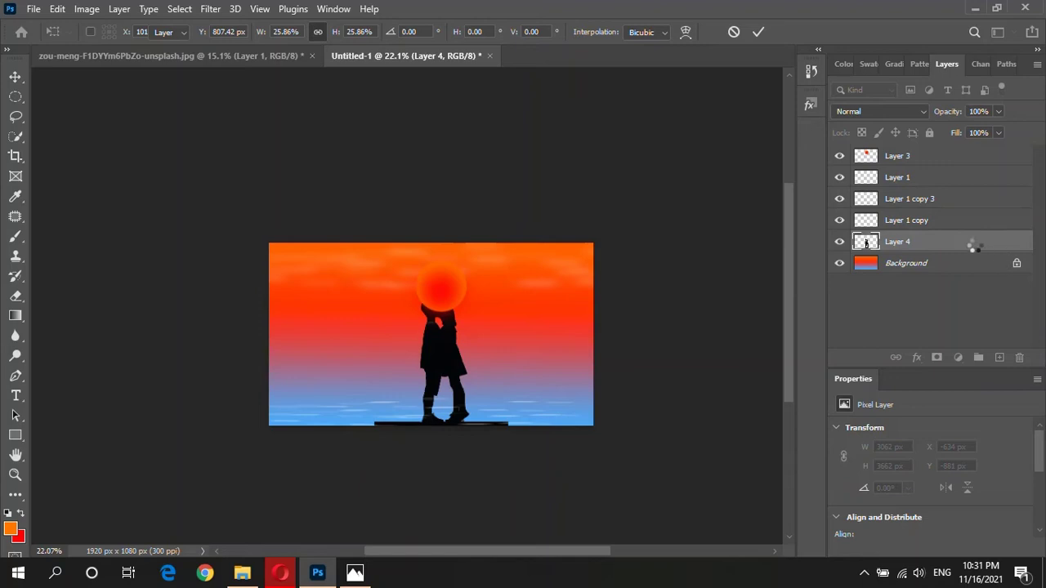
Move the silhouette's Layer 4 to the top of the Layers stack
{"action": "left_click_drag", "start_coordinate": [974, 241], "coordinate": [927, 155]}
{"action": "scroll", "coordinate": [456, 311], "scroll_direction": "up", "scroll_amount": 2}
{"action": "scroll", "coordinate": [455, 310], "scroll_direction": "up", "scroll_amount": 1}
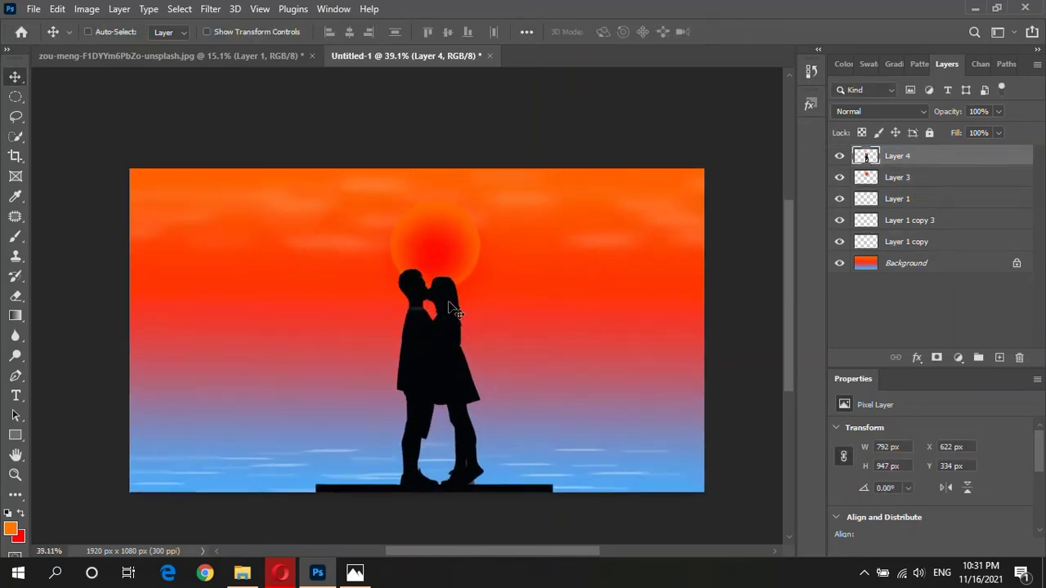
Fill the sun's circular shape with red on new Layer 5 and deselect
{"action": "left_click", "coordinate": [872, 177], "text": "ctrl"}
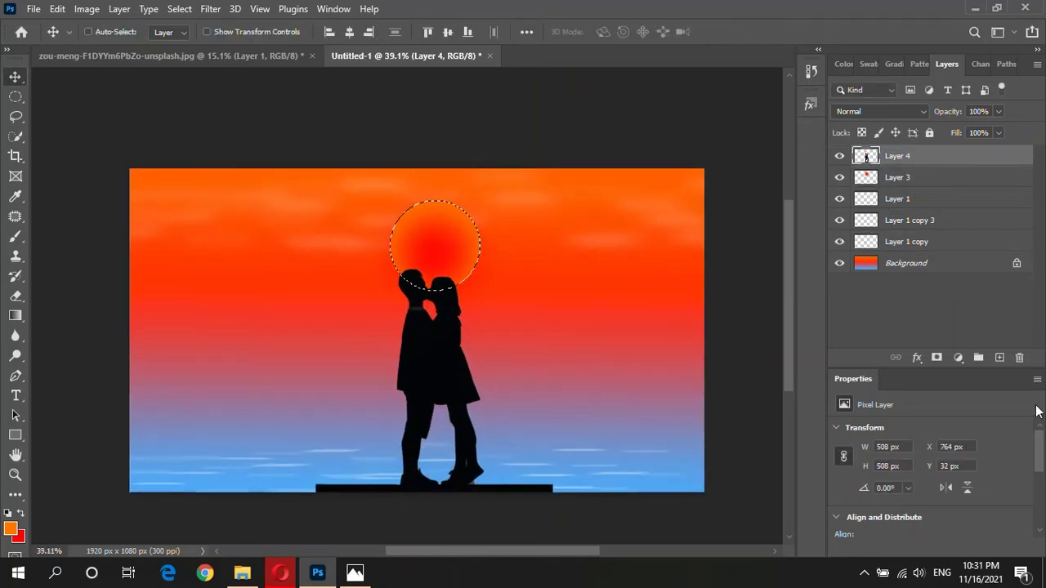
{"action": "left_click", "coordinate": [999, 357]}
{"action": "key", "text": "ctrl+BackSpace"}
{"action": "left_click", "coordinate": [89, 31]}
{"action": "key", "text": "ctrl+d"}
Blur the red circle with a 124.4 px Gaussian Blur into a wide glow
{"action": "left_click", "coordinate": [181, 9]}
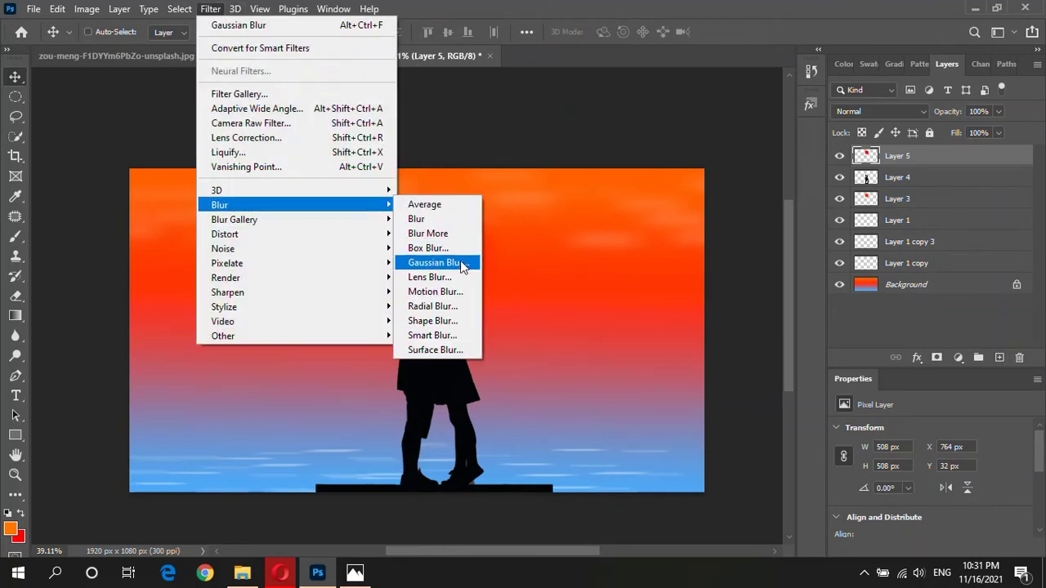
{"action": "mouse_move", "coordinate": [219, 205]}
{"action": "left_click", "coordinate": [457, 263]}
{"action": "left_click_drag", "start_coordinate": [693, 358], "coordinate": [750, 358]}
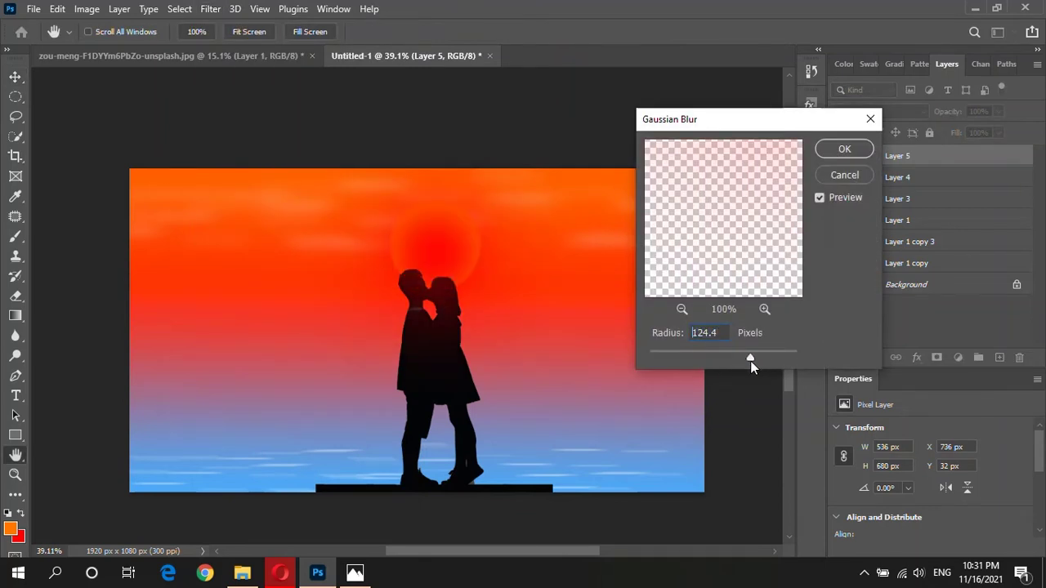
{"action": "left_click", "coordinate": [860, 149]}
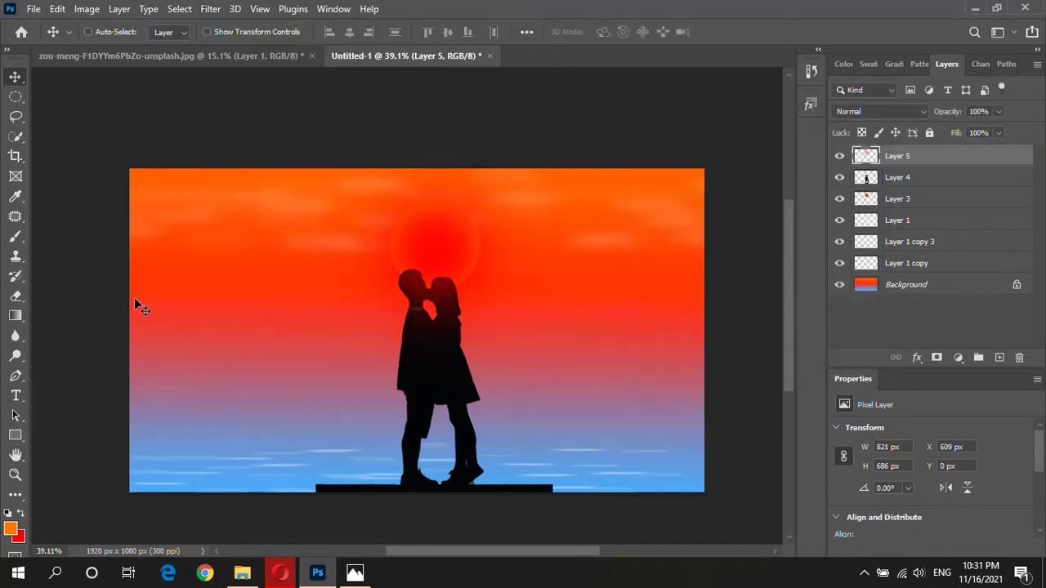
Drag the palm tree images from Downloads into the scene and place the first one
{"action": "left_click", "coordinate": [34, 8]}
{"action": "left_click", "coordinate": [242, 572]}
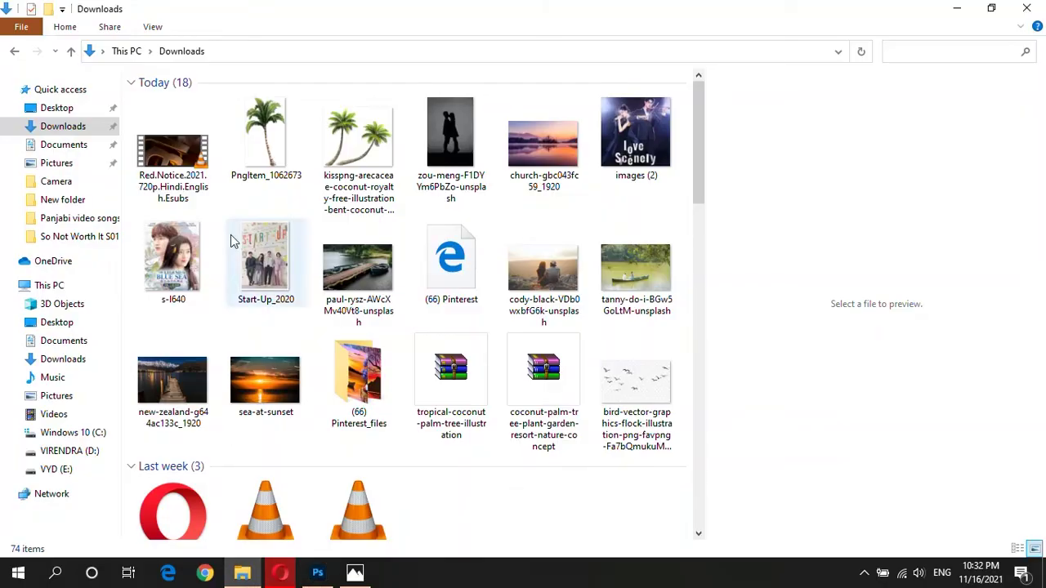
{"action": "scroll", "coordinate": [572, 360], "scroll_direction": "down", "scroll_amount": 15}
{"action": "left_click", "coordinate": [264, 482], "text": "ctrl"}
{"action": "left_click", "coordinate": [173, 486], "text": "ctrl"}
{"action": "mouse_move", "coordinate": [264, 490]}
{"action": "left_mouse_down"}
{"action": "mouse_move", "coordinate": [327, 564]}
{"action": "mouse_move", "coordinate": [506, 375]}
{"action": "left_mouse_up"}
{"action": "key", "text": "Return"}
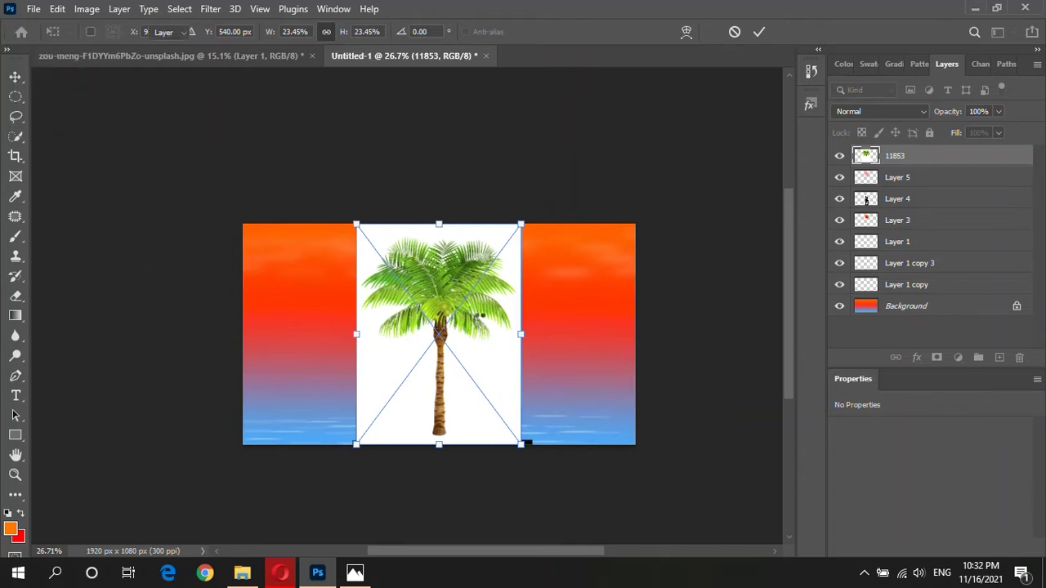
Place the 58990 palm on the right and magic-erase its white background
{"action": "key", "text": "Return"}
{"action": "key", "text": "Return"}
{"action": "key", "text": "Return"}
{"action": "key", "text": "Return"}
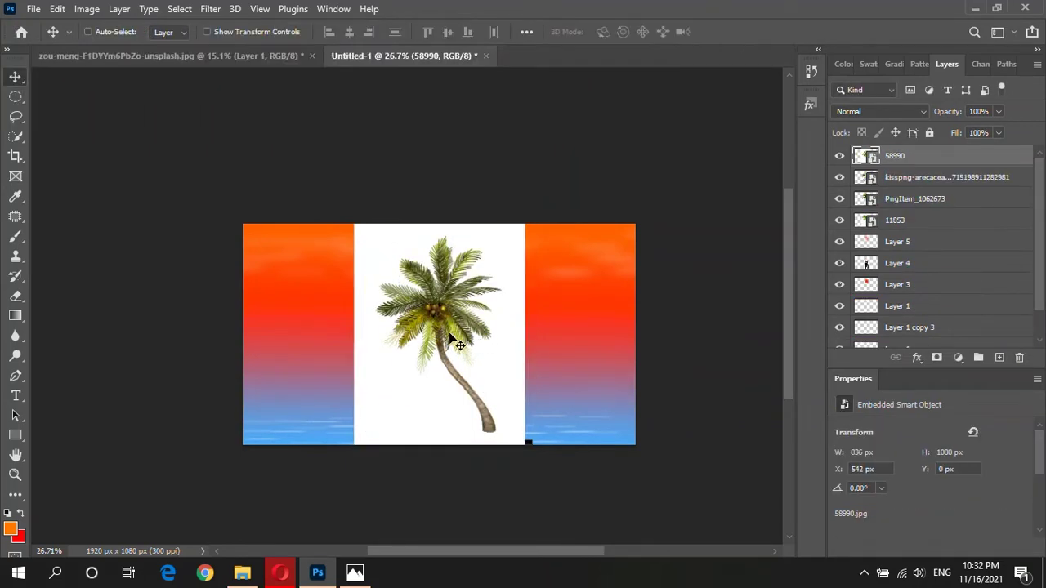
{"action": "left_click_drag", "start_coordinate": [453, 339], "coordinate": [589, 344]}
{"action": "right_click", "coordinate": [16, 296]}
{"action": "left_click", "coordinate": [90, 322]}
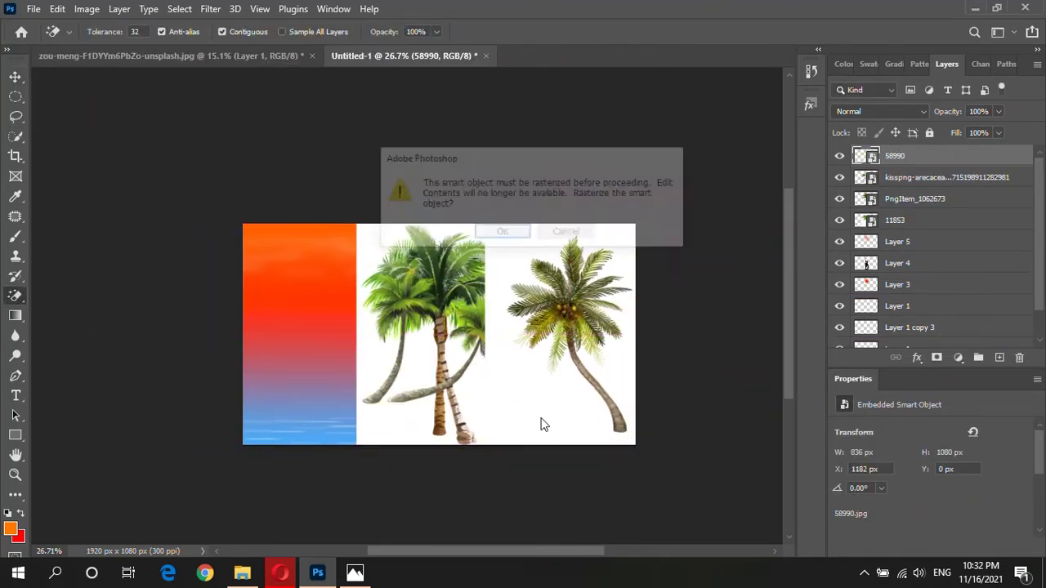
{"action": "left_click", "coordinate": [541, 418]}
{"action": "key", "text": "Return"}
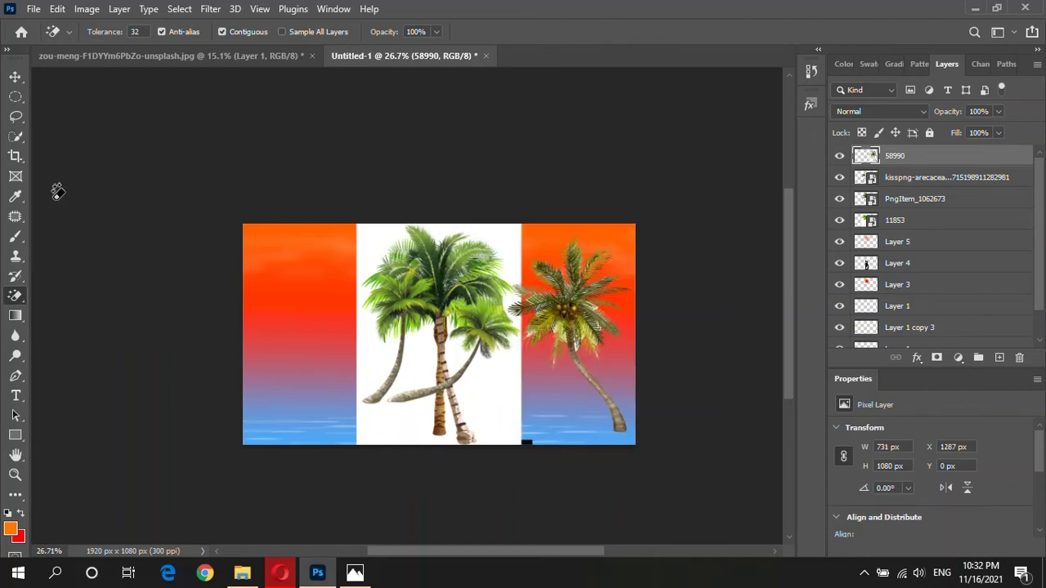
Erase the white backgrounds of the bent coconut, PngItem_1062673 and 11853 palm layers
{"action": "left_click", "coordinate": [882, 177]}
{"action": "left_click", "coordinate": [490, 380]}
{"action": "left_click", "coordinate": [515, 234]}
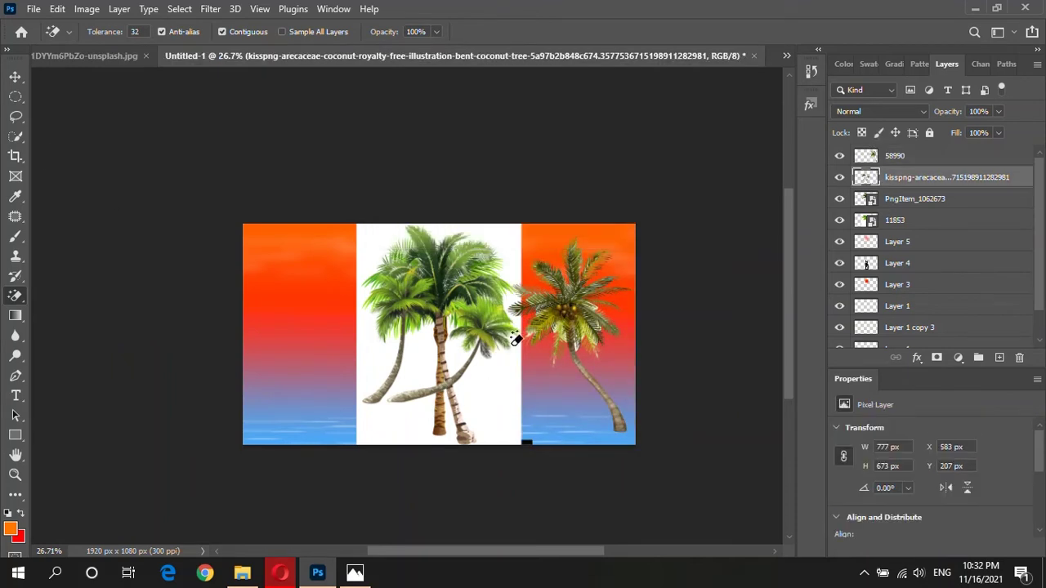
{"action": "left_click", "coordinate": [920, 205]}
{"action": "left_click", "coordinate": [500, 395]}
{"action": "key", "text": "Return"}
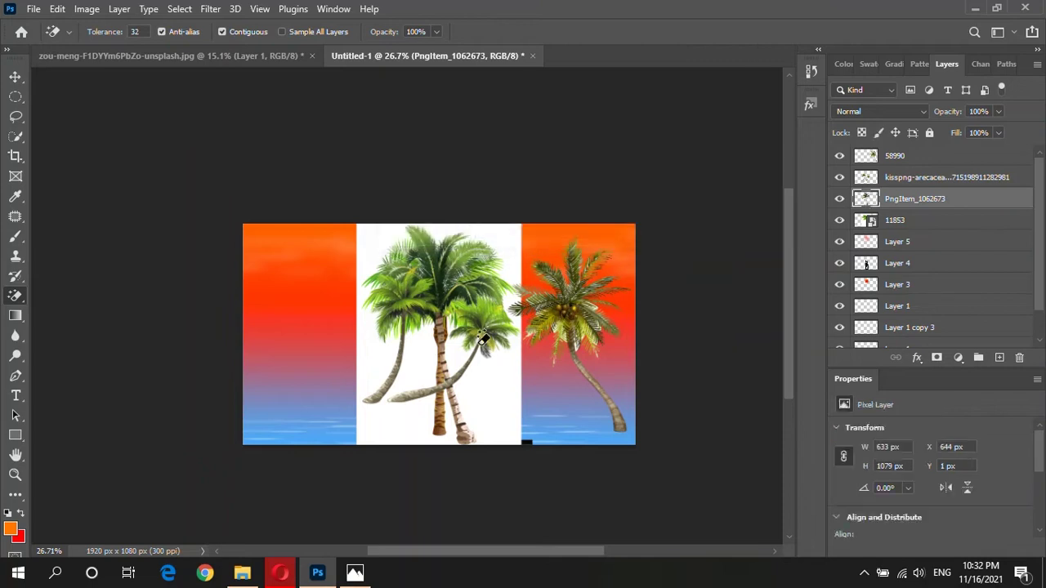
{"action": "left_click", "coordinate": [906, 221]}
{"action": "left_click", "coordinate": [500, 383]}
{"action": "left_click", "coordinate": [479, 232]}
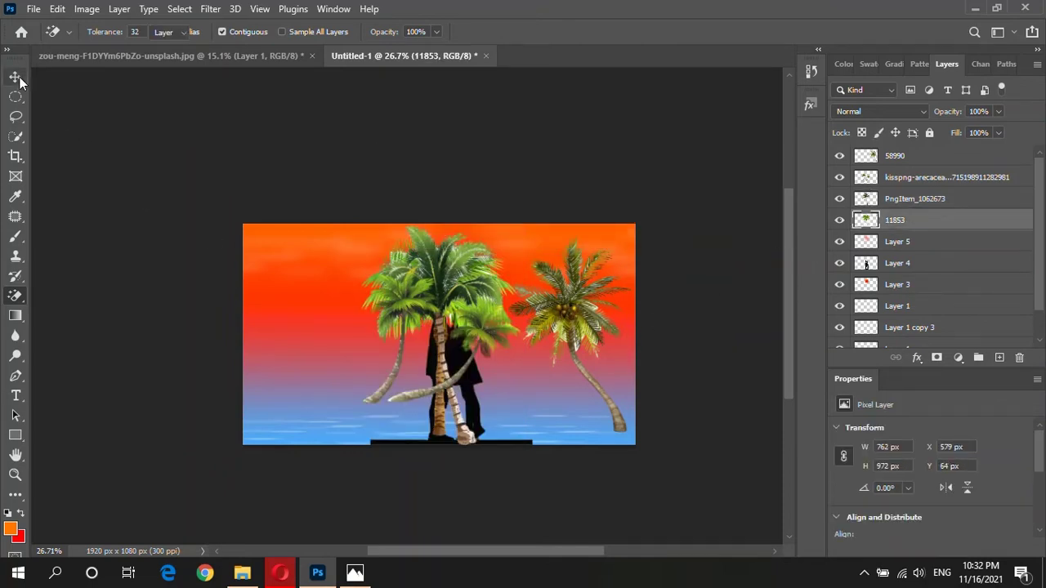
Move the 11853 palm to the left side and shrink it into place
{"action": "left_click", "coordinate": [15, 77]}
{"action": "scroll", "coordinate": [457, 327], "scroll_direction": "up", "scroll_amount": 1}
{"action": "left_click_drag", "start_coordinate": [490, 327], "coordinate": [285, 324]}
{"action": "key", "text": "ctrl+t"}
{"action": "left_click_drag", "start_coordinate": [368, 194], "coordinate": [276, 362]}
{"action": "key", "text": "Return"}
{"action": "left_click_drag", "start_coordinate": [424, 282], "coordinate": [319, 413]}
Reposition the bent coconut tree and add an empty Layer 6 on top
{"action": "right_click", "coordinate": [408, 294]}
{"action": "left_click", "coordinate": [425, 292]}
{"action": "mouse_move", "coordinate": [582, 347]}
{"action": "left_mouse_down"}
{"action": "mouse_move", "coordinate": [460, 252]}
{"action": "mouse_move", "coordinate": [623, 397]}
{"action": "left_mouse_up"}
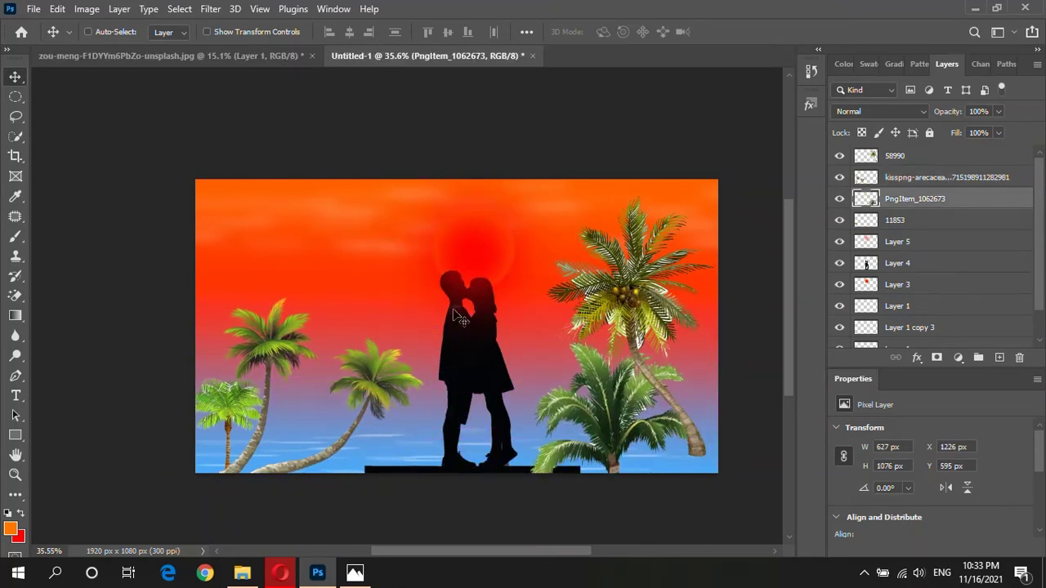
{"action": "key", "text": "ctrl+shift+alt+n"}
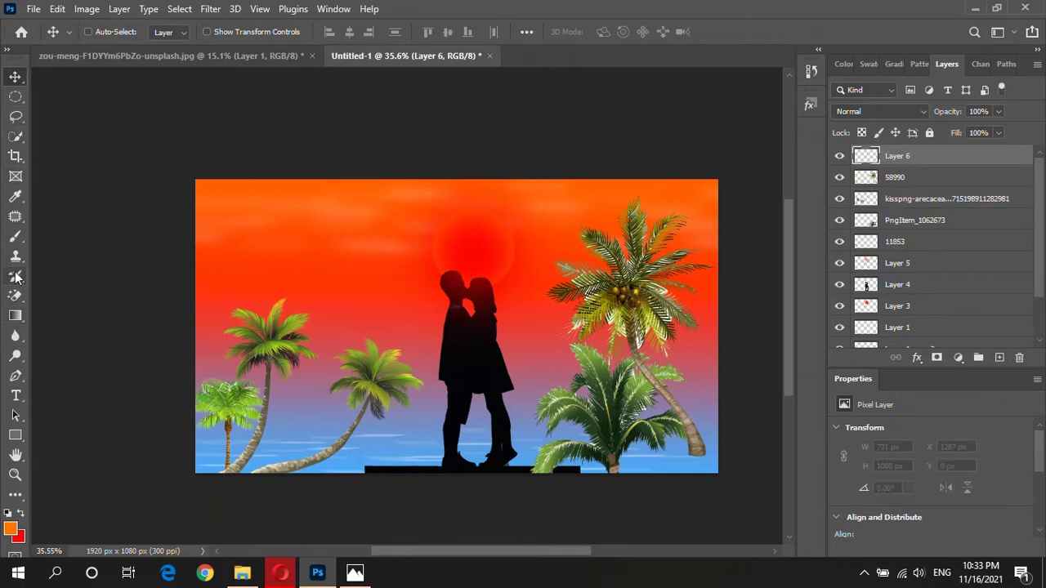
Trace a closed uneven Pen path along the bottom and make it a selection
{"action": "left_click", "coordinate": [15, 376]}
{"action": "left_click", "coordinate": [191, 468]}
{"action": "left_click", "coordinate": [203, 459]}
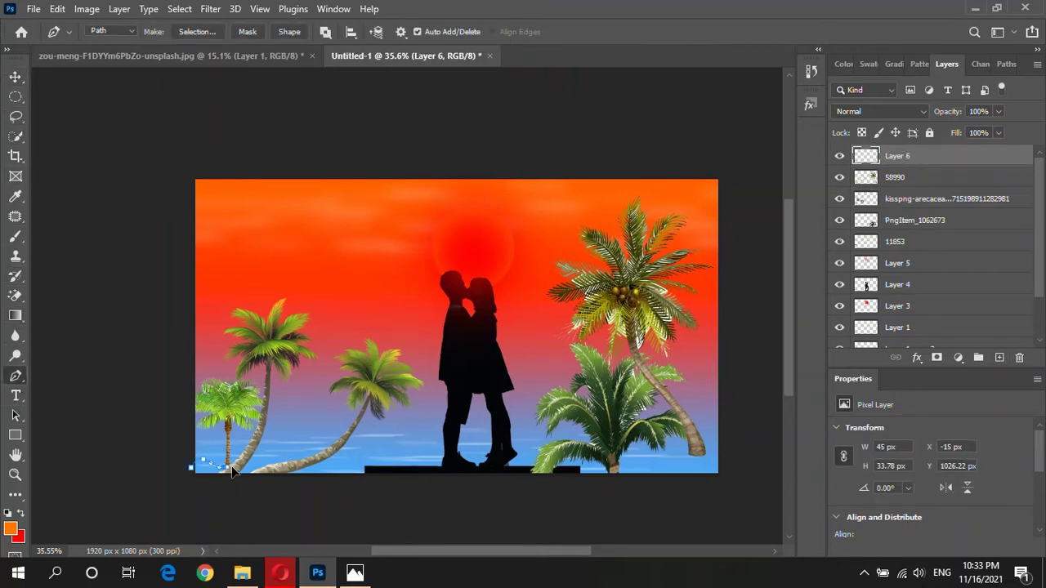
{"action": "left_click_drag", "start_coordinate": [381, 473], "coordinate": [455, 472]}
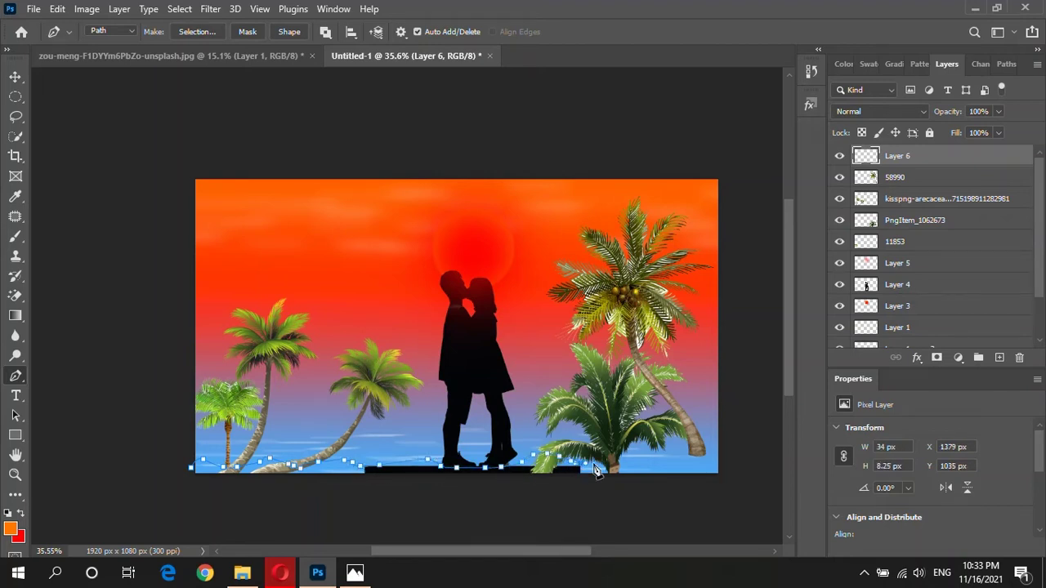
{"action": "left_click", "coordinate": [191, 468]}
{"action": "key", "text": "ctrl+Return"}
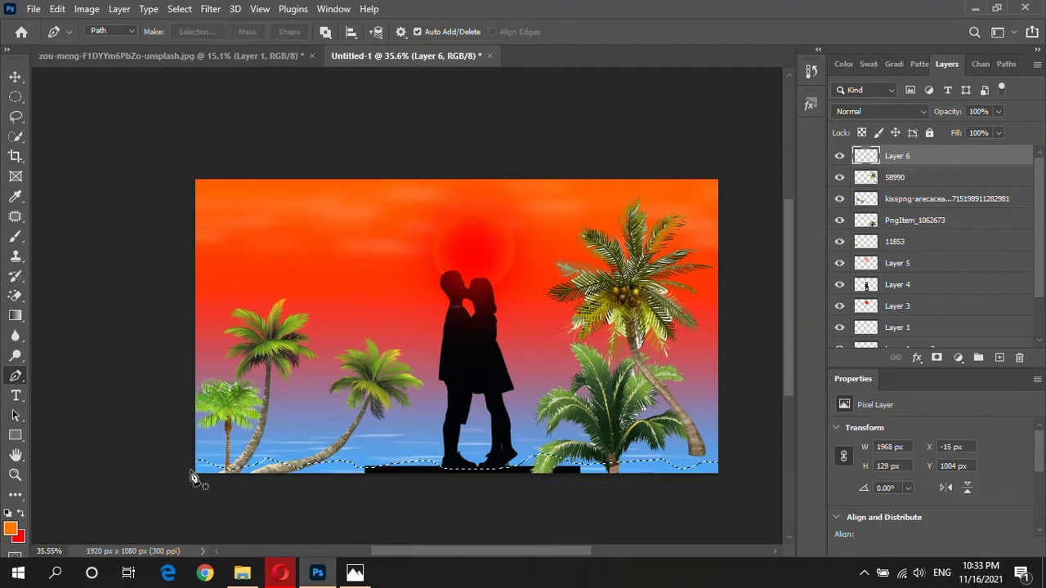
Fill the selection with black as background colour and shift the ground strip into place
{"action": "left_click", "coordinate": [18, 536]}
{"action": "left_click", "coordinate": [596, 350]}
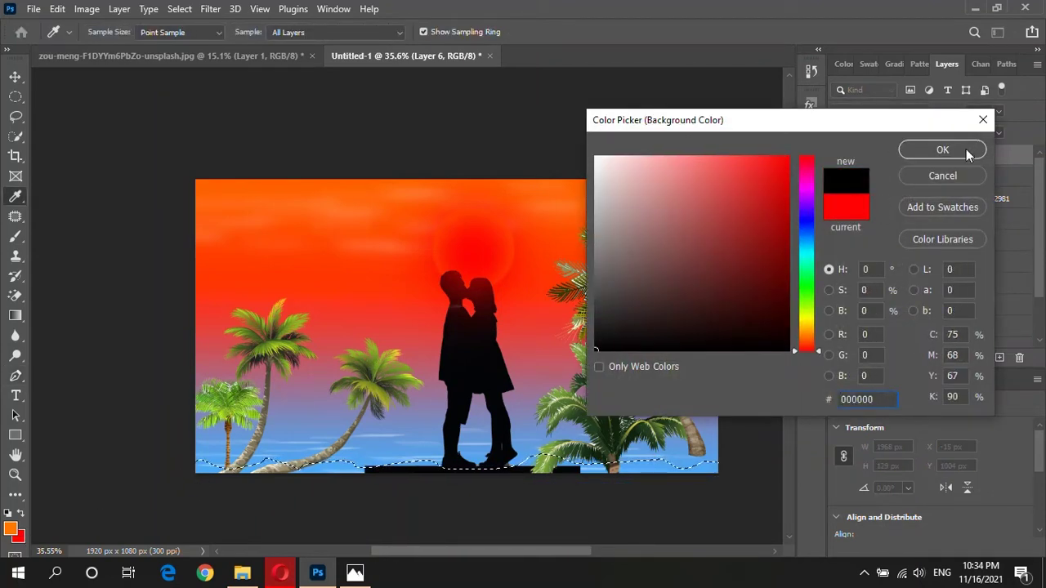
{"action": "left_click", "coordinate": [968, 156]}
{"action": "key", "text": "ctrl+BackSpace"}
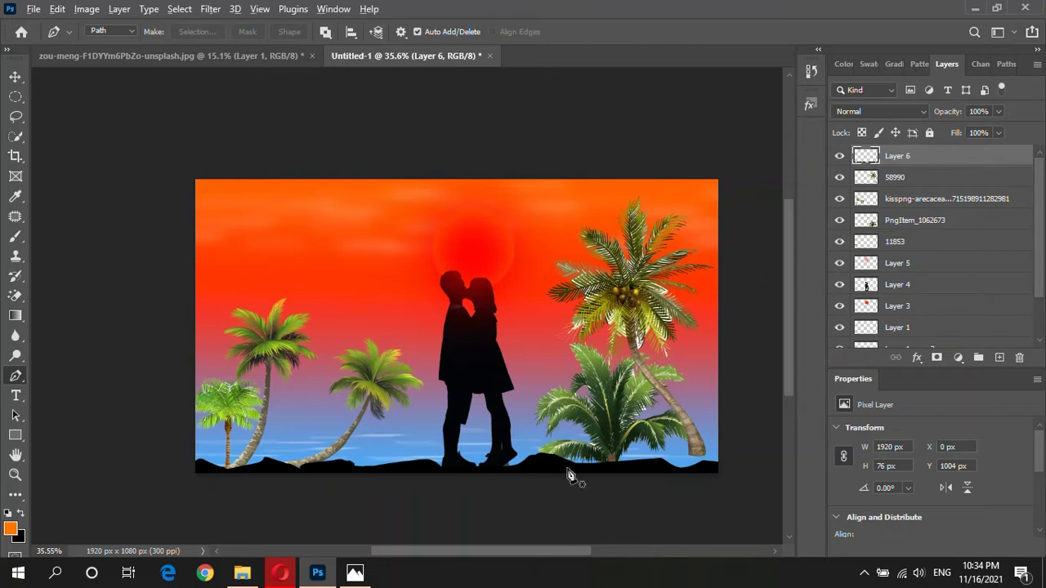
{"action": "scroll", "coordinate": [570, 477], "scroll_direction": "up", "scroll_amount": 2}
{"action": "scroll", "coordinate": [528, 482], "scroll_direction": "up", "scroll_amount": 2}
{"action": "scroll", "coordinate": [563, 418], "scroll_direction": "down", "scroll_amount": 4}
{"action": "scroll", "coordinate": [564, 418], "scroll_direction": "up", "scroll_amount": 1}
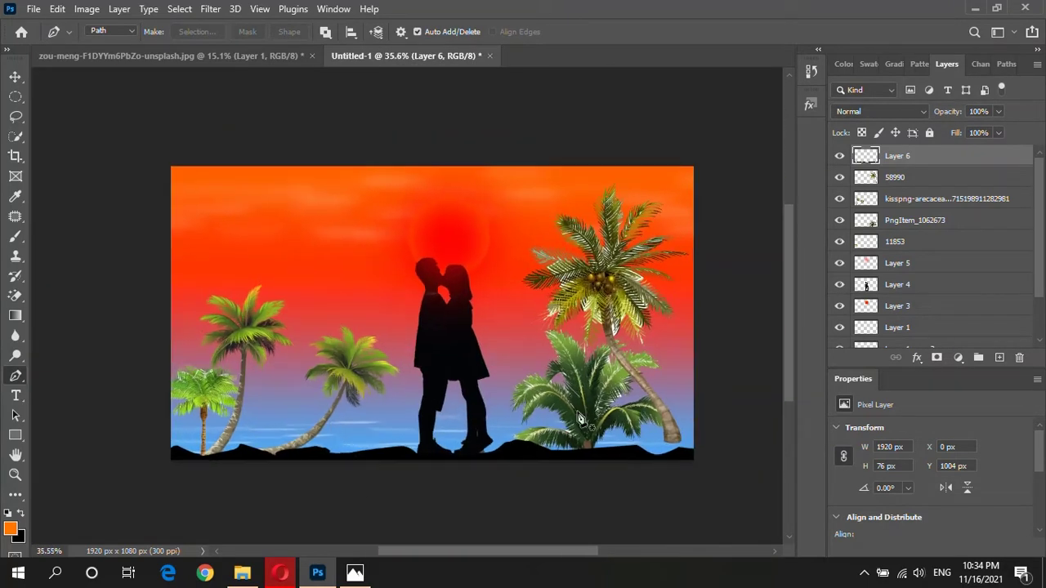
{"action": "key", "text": "v"}
{"action": "mouse_move", "coordinate": [372, 380]}
{"action": "left_mouse_down"}
{"action": "mouse_move", "coordinate": [365, 357]}
{"action": "mouse_move", "coordinate": [366, 372]}
{"action": "left_mouse_up"}
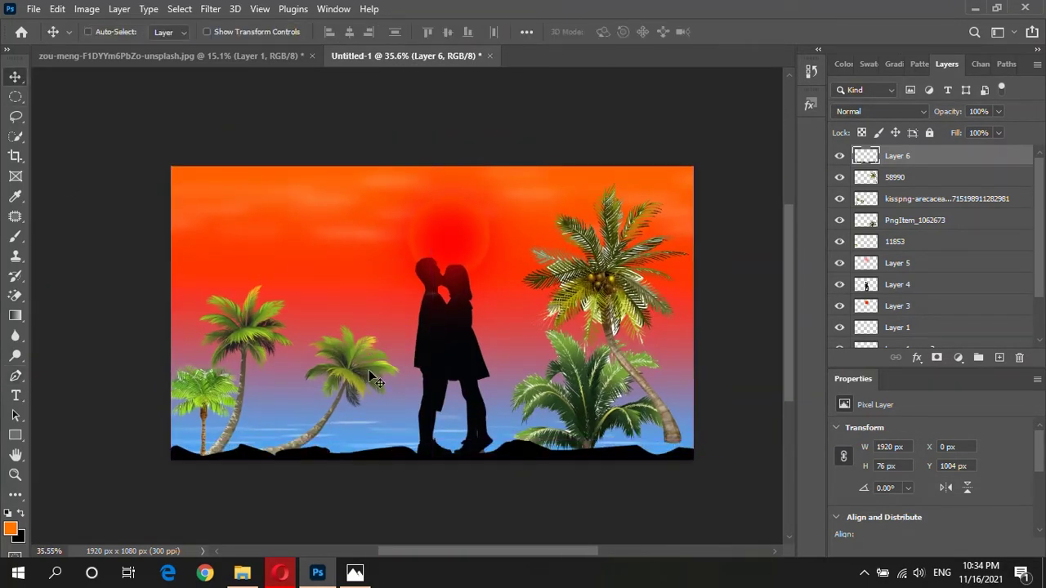
Shrink the 58990 coconut palm and move it into the bottom-right corner
{"action": "left_click", "coordinate": [917, 185]}
{"action": "left_click_drag", "start_coordinate": [625, 279], "coordinate": [667, 357]}
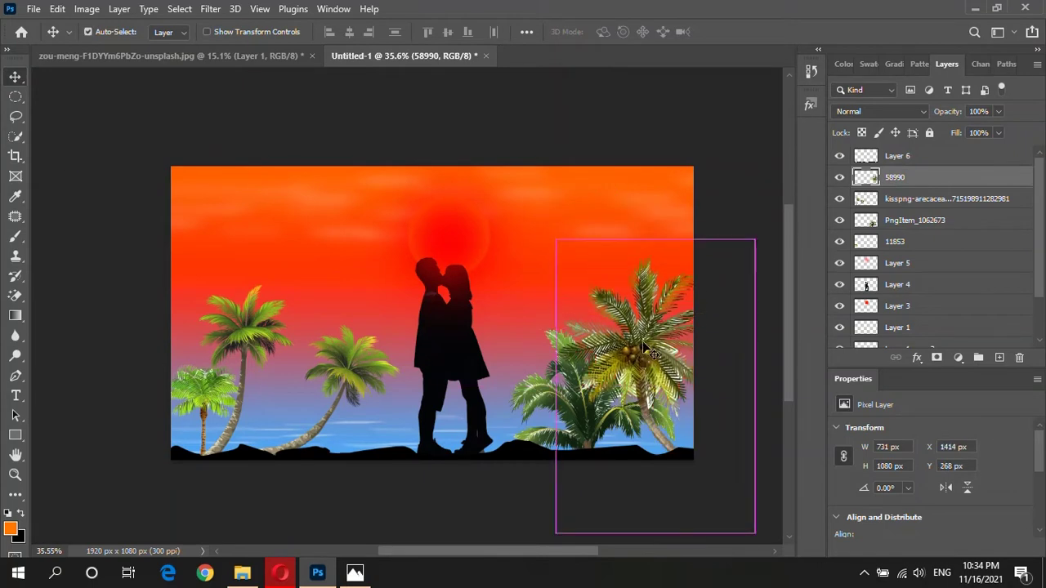
{"action": "key", "text": "ctrl+t"}
{"action": "left_click_drag", "start_coordinate": [754, 239], "coordinate": [688, 337]}
{"action": "left_click_drag", "start_coordinate": [621, 390], "coordinate": [606, 282]}
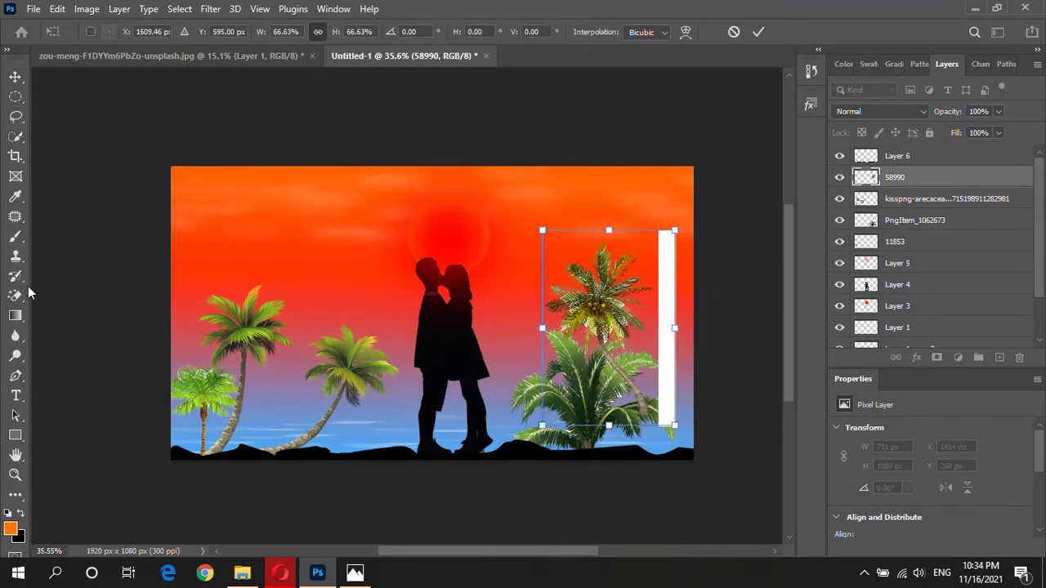
{"action": "left_click", "coordinate": [18, 298]}
{"action": "left_click", "coordinate": [668, 270]}
{"action": "key", "text": "v"}
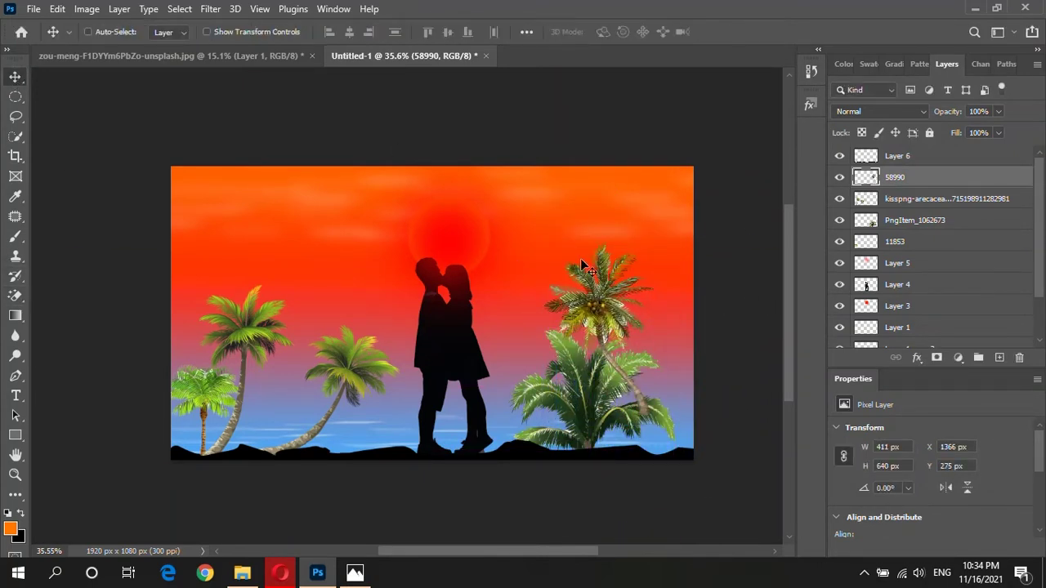
{"action": "key", "text": "ctrl+t"}
{"action": "mouse_move", "coordinate": [654, 241]}
{"action": "left_mouse_down"}
{"action": "mouse_move", "coordinate": [634, 335]}
{"action": "mouse_move", "coordinate": [677, 378]}
{"action": "mouse_move", "coordinate": [671, 392]}
{"action": "left_mouse_up"}
{"action": "key", "text": "Return"}
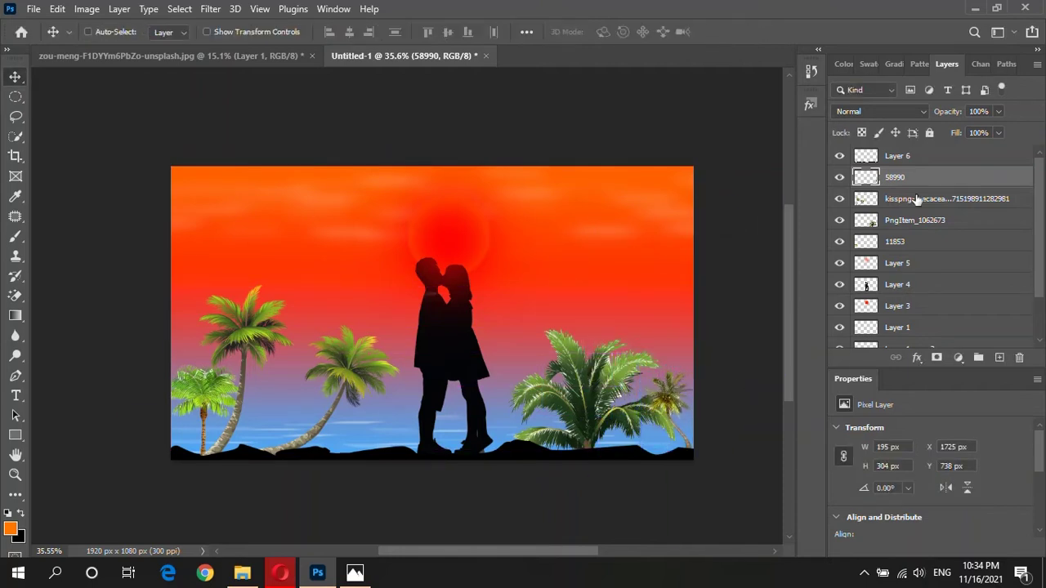
Move the small 11853 palm beside the couple, leaving the ground strip unchanged
{"action": "left_click", "coordinate": [902, 156]}
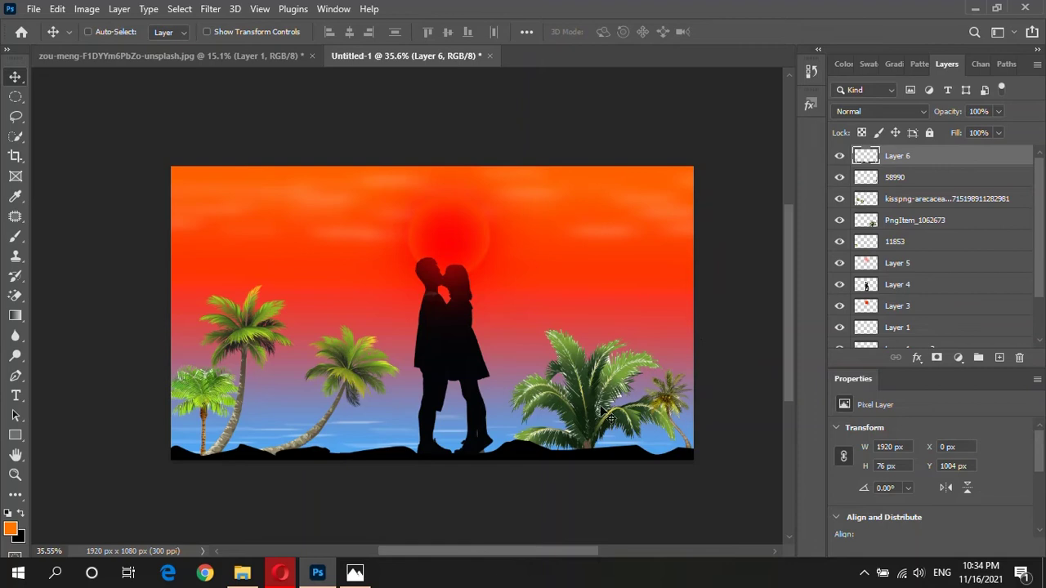
{"action": "left_click_drag", "start_coordinate": [609, 417], "coordinate": [606, 336]}
{"action": "key", "text": "ctrl+z"}
{"action": "left_click", "coordinate": [940, 198]}
{"action": "right_click", "coordinate": [196, 393]}
{"action": "left_click", "coordinate": [219, 400]}
{"action": "key", "text": "ctrl+t"}
{"action": "left_click_drag", "start_coordinate": [201, 420], "coordinate": [386, 409]}
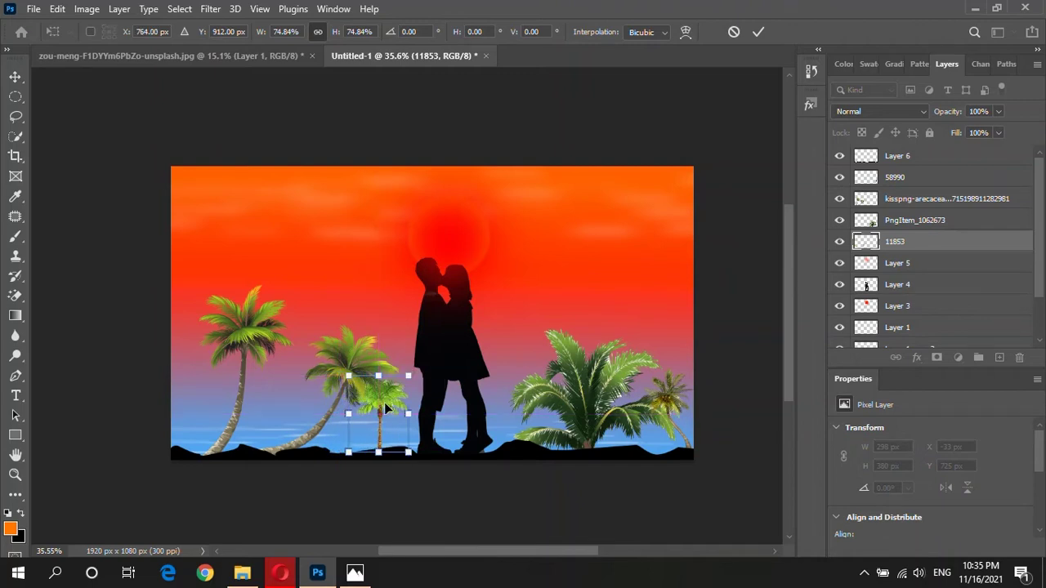
{"action": "key", "text": "Return"}
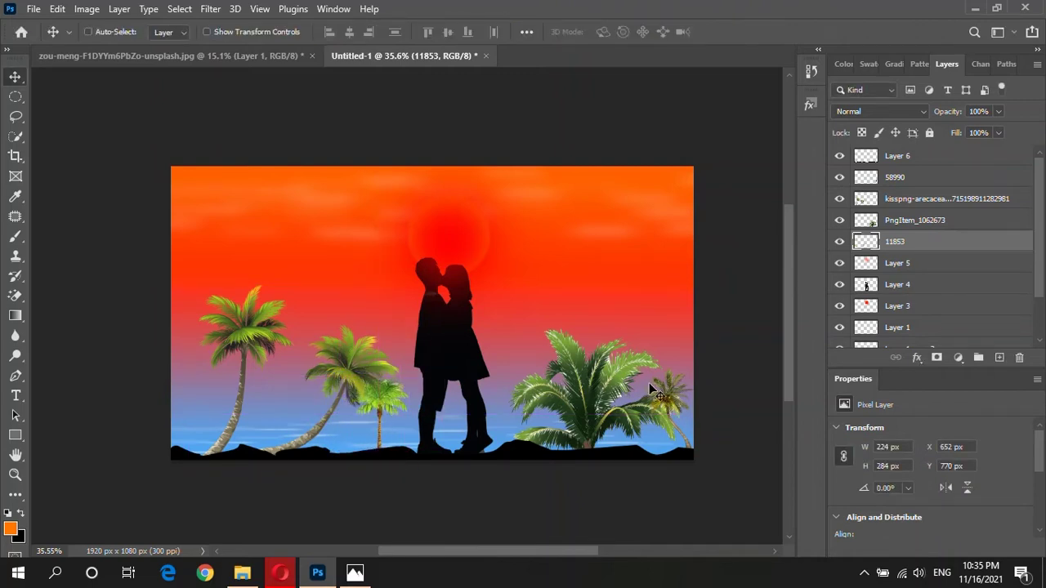
Enlarge the tall PngItem palm and fit it against the right edge
{"action": "left_click", "coordinate": [592, 393], "text": "ctrl"}
{"action": "key", "text": "ctrl+t"}
{"action": "left_click_drag", "start_coordinate": [675, 327], "coordinate": [639, 387]}
{"action": "mouse_move", "coordinate": [585, 418]}
{"action": "left_mouse_down"}
{"action": "mouse_move", "coordinate": [652, 247]}
{"action": "mouse_move", "coordinate": [660, 263]}
{"action": "left_mouse_up"}
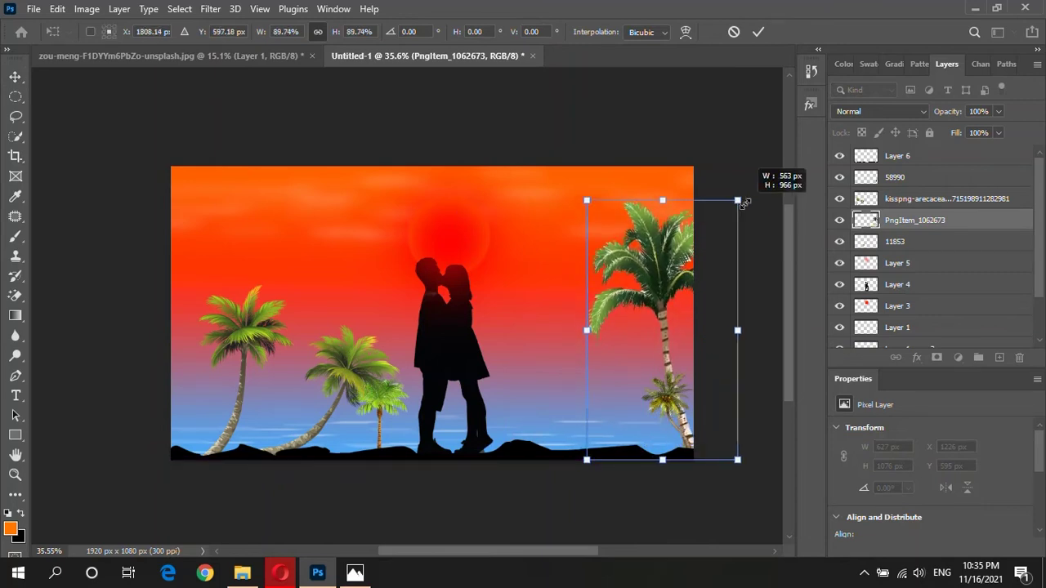
{"action": "left_click_drag", "start_coordinate": [722, 230], "coordinate": [850, 139]}
{"action": "mouse_move", "coordinate": [587, 210]}
{"action": "left_mouse_down"}
{"action": "mouse_move", "coordinate": [572, 242]}
{"action": "mouse_move", "coordinate": [561, 242]}
{"action": "left_mouse_up"}
{"action": "left_click_drag", "start_coordinate": [658, 134], "coordinate": [646, 156]}
{"action": "key", "text": "Return"}
{"action": "scroll", "coordinate": [527, 245], "scroll_direction": "left", "scroll_amount": 5}
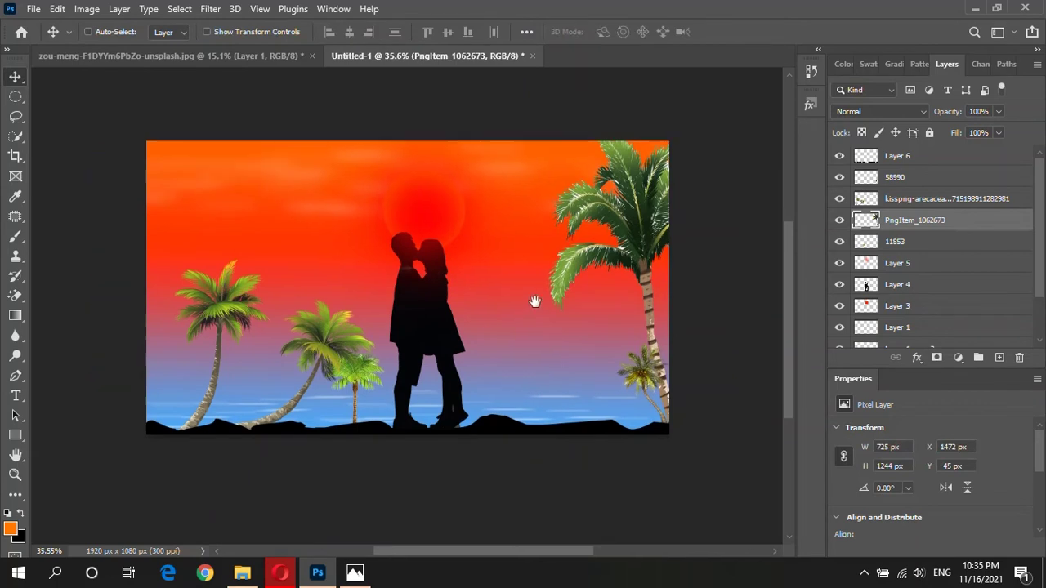
{"action": "left_click", "coordinate": [418, 343], "text": "ctrl"}
Enlarge the bent palm to about 154% and place it behind the couple
{"action": "key", "text": "ctrl+t"}
{"action": "left_click_drag", "start_coordinate": [459, 228], "coordinate": [570, 135]}
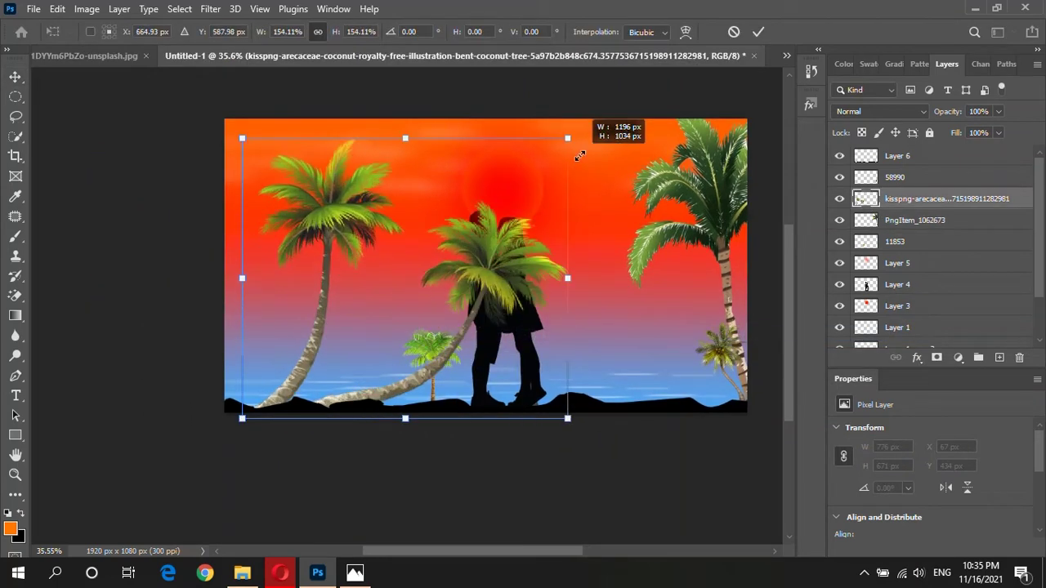
{"action": "left_click_drag", "start_coordinate": [486, 267], "coordinate": [440, 279]}
{"action": "key", "text": "Return"}
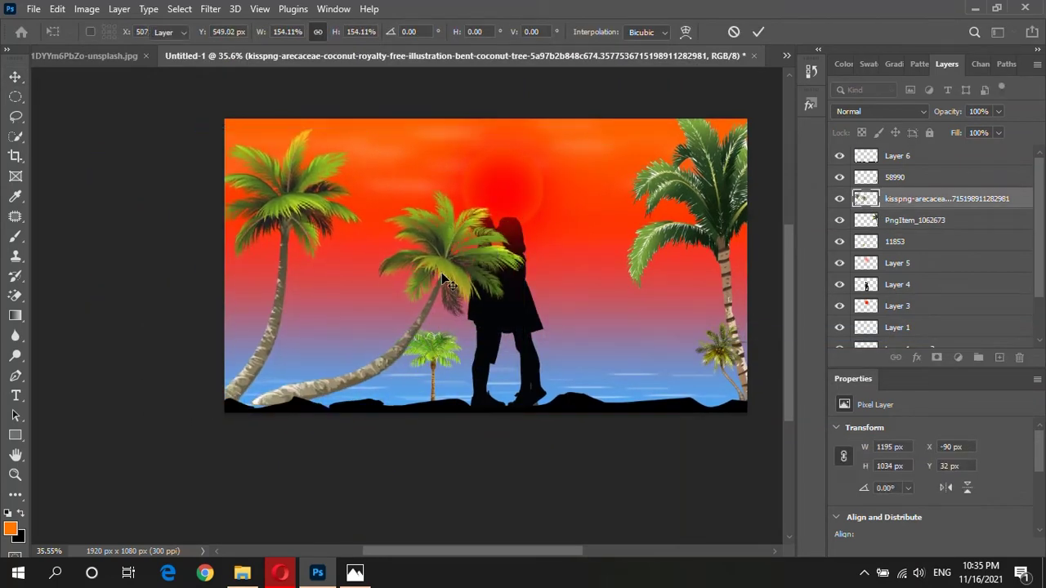
{"action": "left_click_drag", "start_coordinate": [905, 200], "coordinate": [915, 311]}
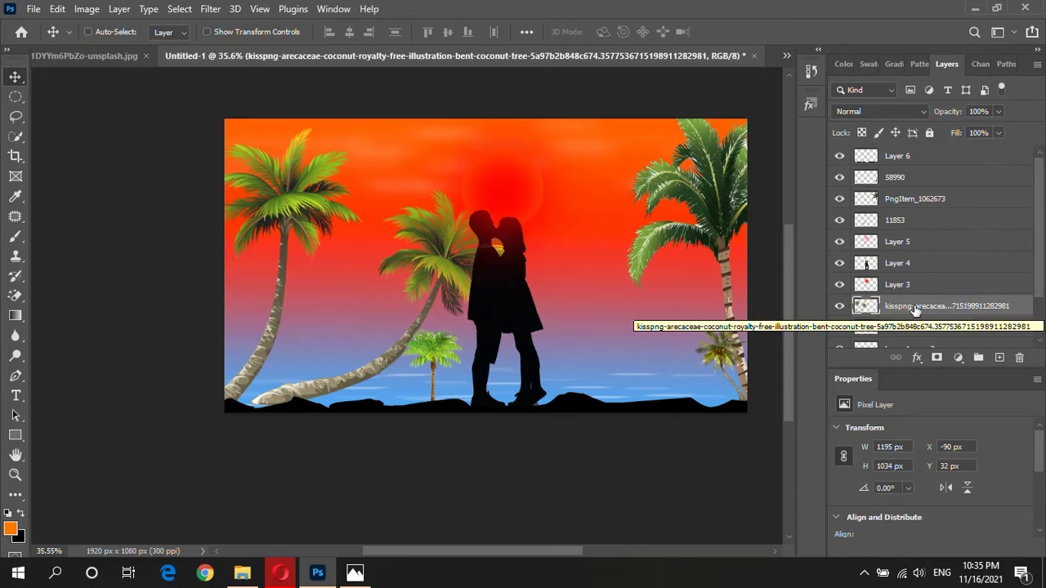
Delete the large PngItem_1062673 right palm and copy the bent palm onto the right edge
{"action": "scroll", "coordinate": [364, 245], "scroll_direction": "down", "scroll_amount": 2}
{"action": "right_click", "coordinate": [604, 225]}
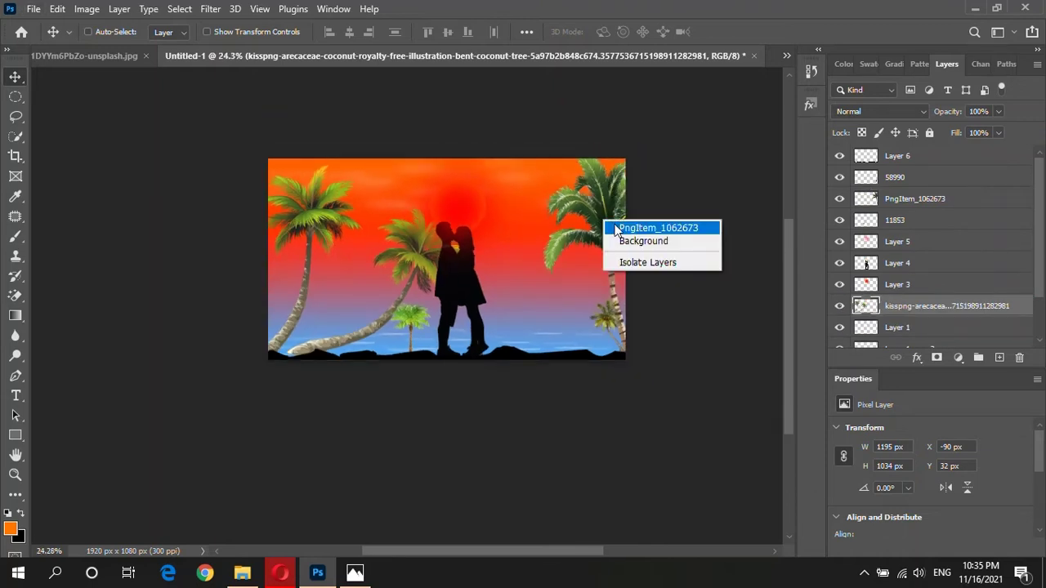
{"action": "left_click", "coordinate": [625, 226]}
{"action": "key", "text": "Delete"}
{"action": "mouse_move", "coordinate": [559, 199]}
{"action": "left_mouse_down"}
{"action": "mouse_move", "coordinate": [341, 228]}
{"action": "mouse_move", "coordinate": [611, 226]}
{"action": "mouse_move", "coordinate": [593, 229]}
{"action": "left_mouse_up"}
{"action": "right_click", "coordinate": [342, 229]}
{"action": "left_click", "coordinate": [458, 222]}
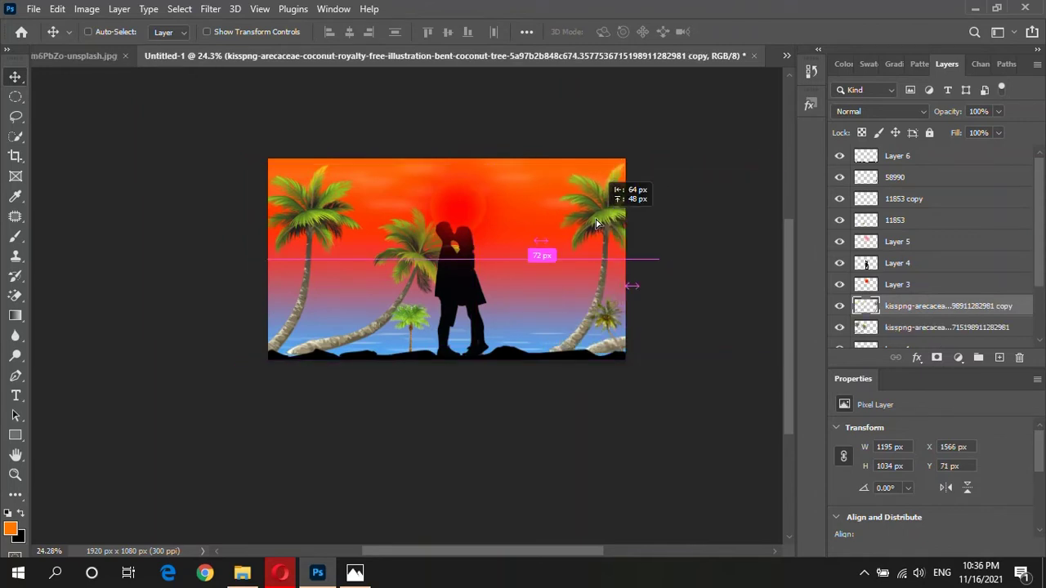
Flip the copied palm horizontally and rotate it into position
{"action": "key", "text": "ctrl+t"}
{"action": "right_click", "coordinate": [594, 231]}
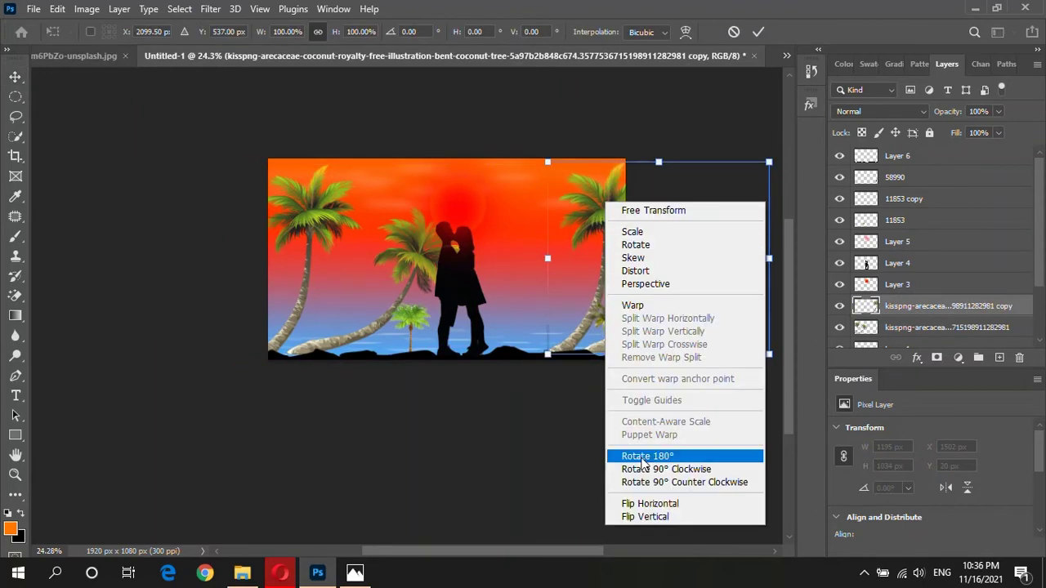
{"action": "left_click", "coordinate": [637, 504]}
{"action": "left_click_drag", "start_coordinate": [595, 217], "coordinate": [560, 187]}
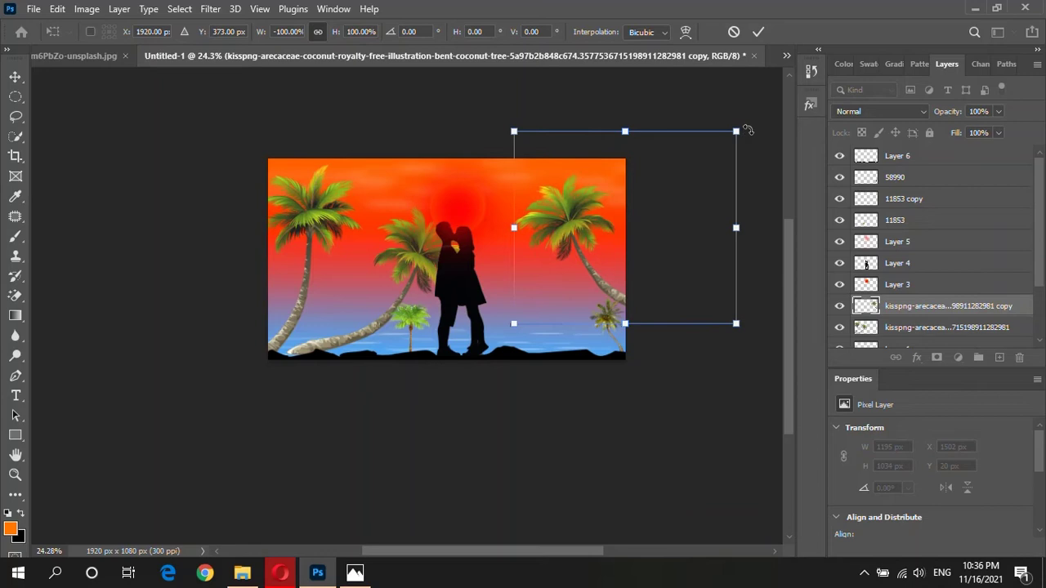
{"action": "left_click_drag", "start_coordinate": [748, 130], "coordinate": [577, 128]}
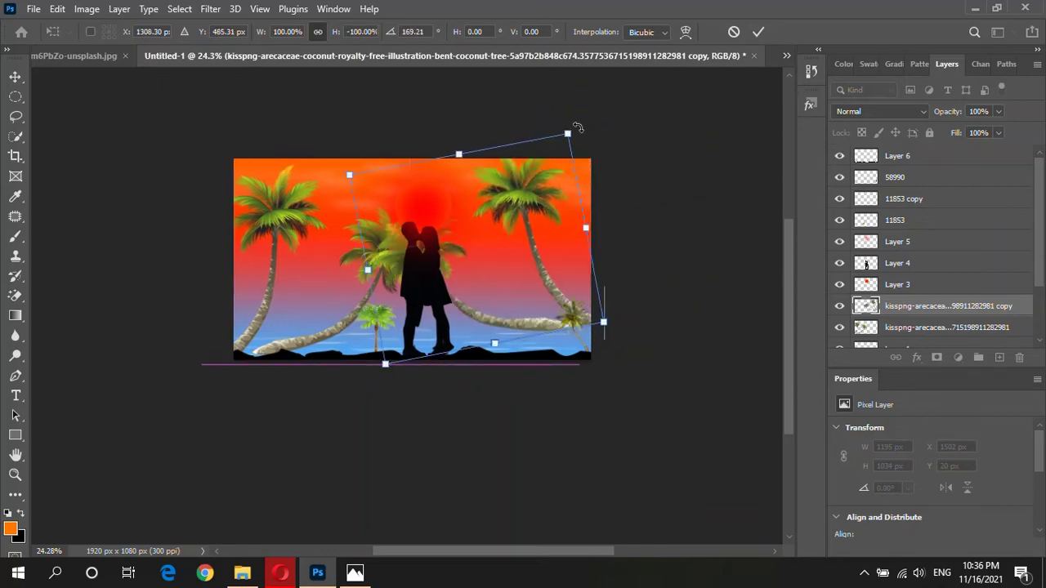
{"action": "mouse_move", "coordinate": [577, 129]}
{"action": "left_mouse_down"}
{"action": "mouse_move", "coordinate": [538, 217]}
{"action": "mouse_move", "coordinate": [498, 245]}
{"action": "left_mouse_up"}
{"action": "key", "text": "Return"}
Erase the unwanted parts of the copied palm with a full-flow eraser
{"action": "left_click", "coordinate": [14, 297]}
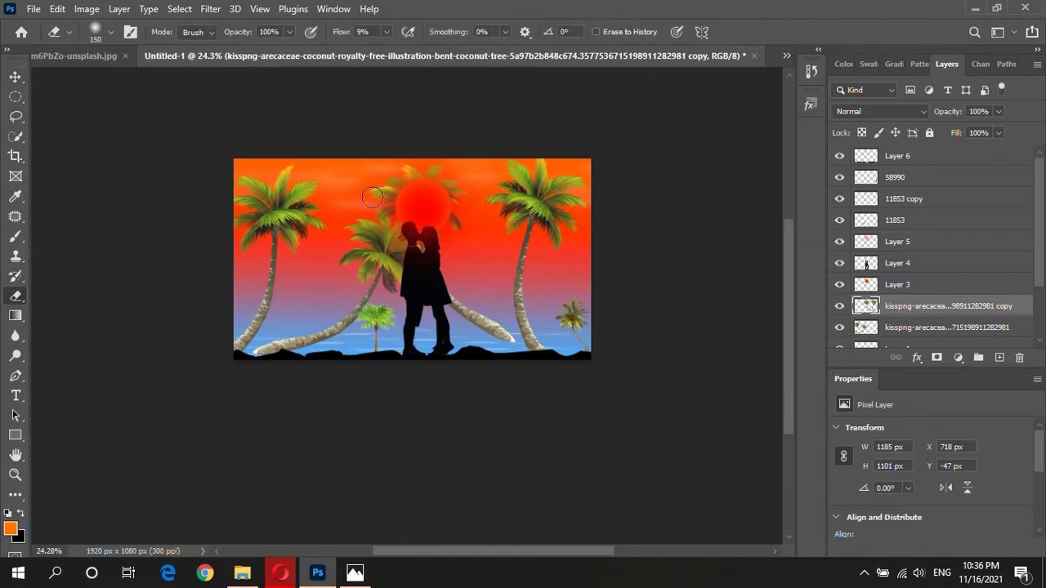
{"action": "left_click", "coordinate": [386, 31]}
{"action": "left_click_drag", "start_coordinate": [384, 51], "coordinate": [462, 51]}
{"action": "right_click", "coordinate": [454, 210]}
{"action": "key", "text": "Escape"}
{"action": "left_click_drag", "start_coordinate": [441, 205], "coordinate": [404, 188]}
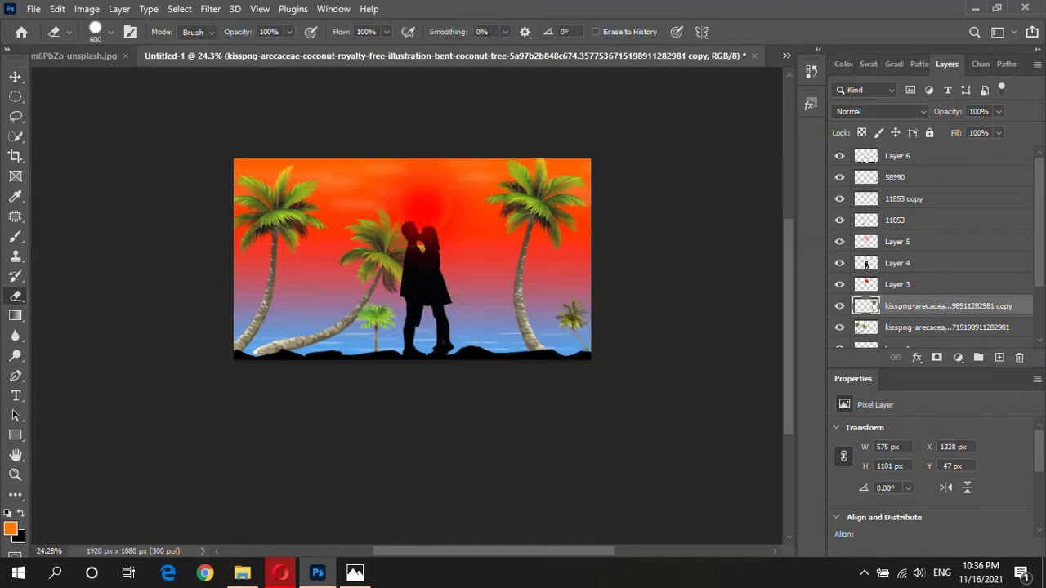
Tilt the right palm copy nearly upright and move it toward the top-right
{"action": "key", "text": "ctrl+t"}
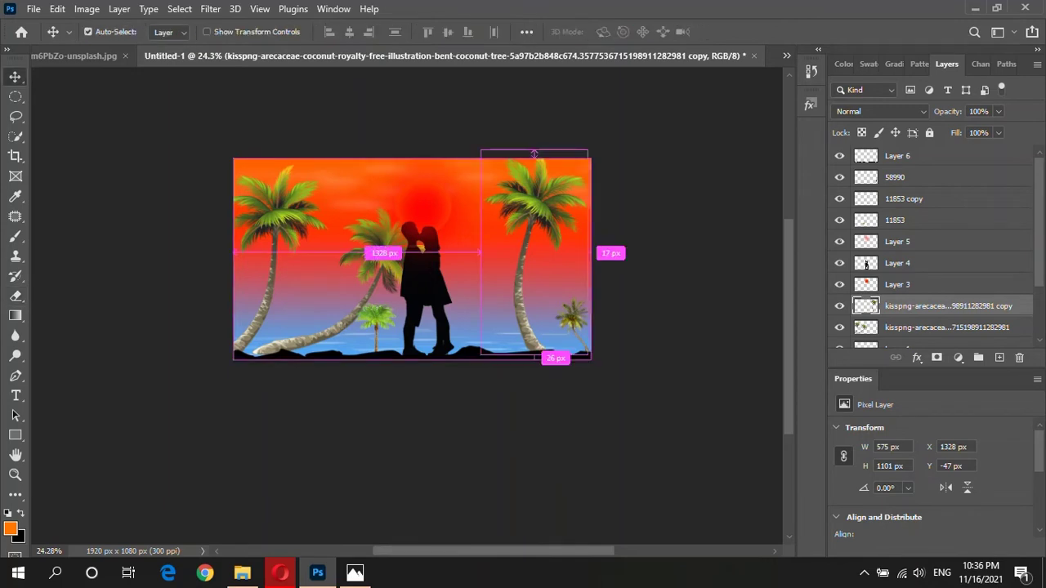
{"action": "right_click", "coordinate": [538, 198]}
{"action": "left_click", "coordinate": [572, 504]}
{"action": "right_click", "coordinate": [534, 204]}
{"action": "left_click", "coordinate": [572, 507]}
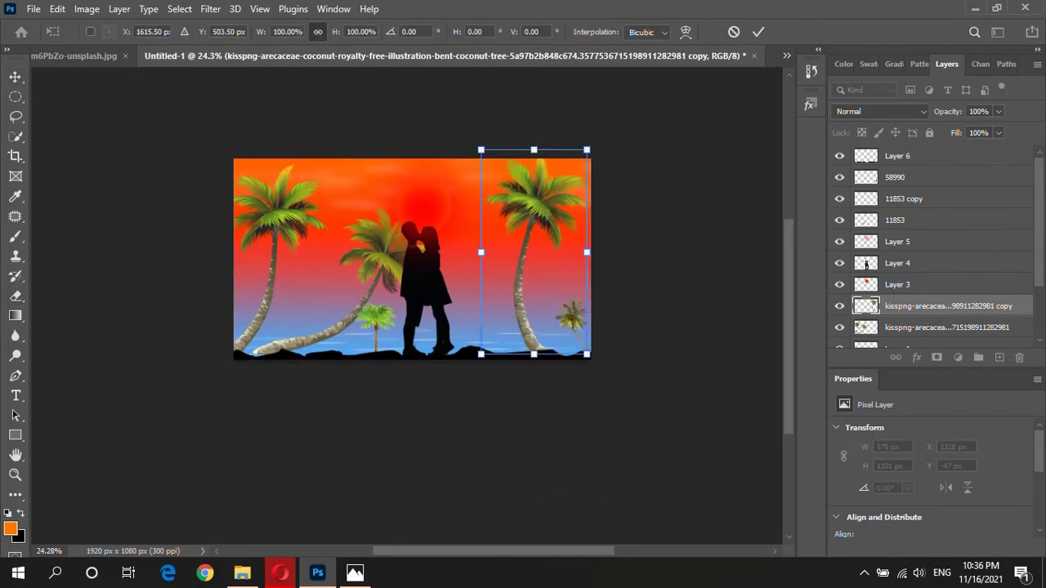
{"action": "left_click_drag", "start_coordinate": [531, 245], "coordinate": [552, 305]}
{"action": "left_click_drag", "start_coordinate": [648, 199], "coordinate": [603, 182]}
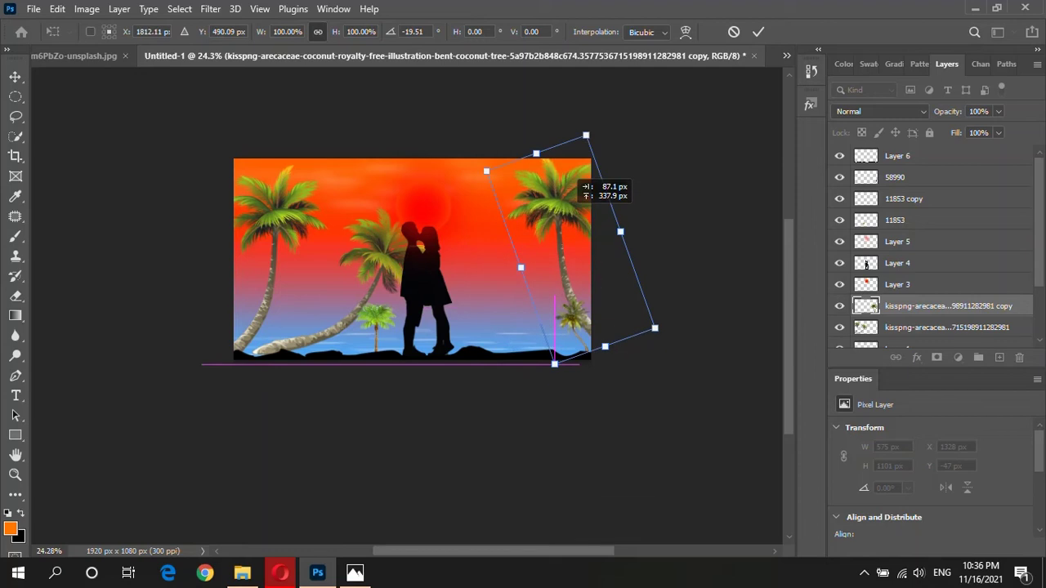
{"action": "left_click_drag", "start_coordinate": [572, 269], "coordinate": [580, 233]}
{"action": "left_click_drag", "start_coordinate": [589, 155], "coordinate": [608, 164]}
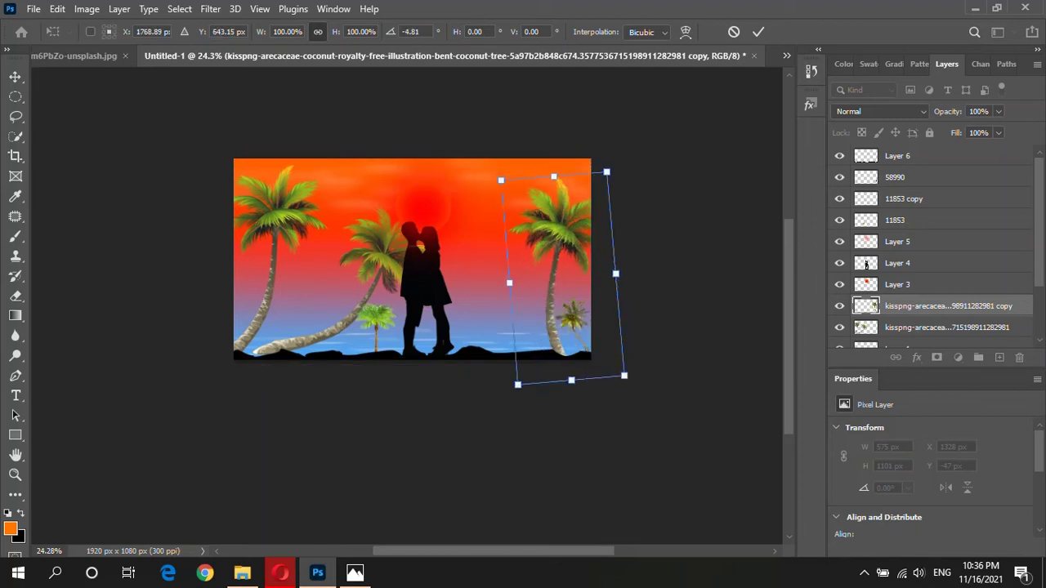
{"action": "key", "text": "Return"}
{"action": "left_click_drag", "start_coordinate": [564, 245], "coordinate": [563, 205]}
{"action": "scroll", "coordinate": [583, 349], "scroll_direction": "up", "scroll_amount": 3}
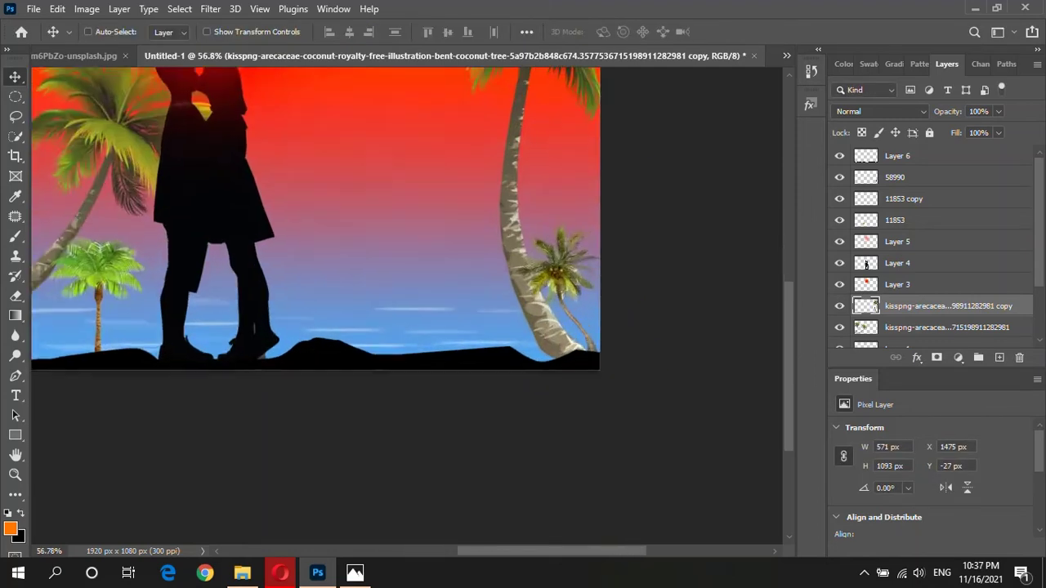
Move layer 58990 below the kisspng copy and send 11853 to the bottom
{"action": "scroll", "coordinate": [583, 350], "scroll_direction": "up", "scroll_amount": 2}
{"action": "left_click", "coordinate": [895, 177]}
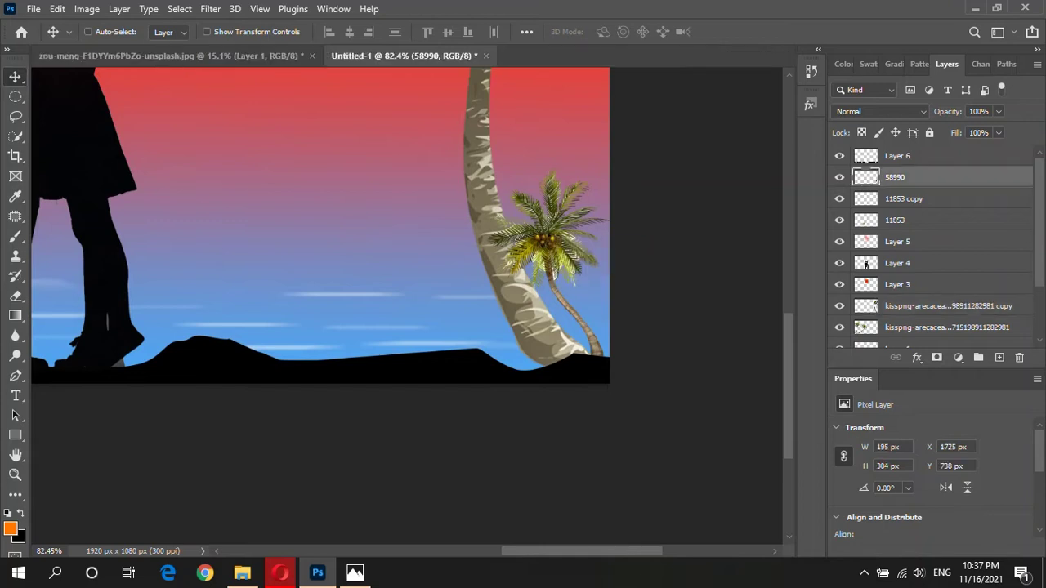
{"action": "left_click_drag", "start_coordinate": [894, 176], "coordinate": [894, 316]}
{"action": "scroll", "coordinate": [739, 425], "scroll_direction": "down", "scroll_amount": 2}
{"action": "scroll", "coordinate": [376, 250], "scroll_direction": "up", "scroll_amount": 2}
{"action": "right_click", "coordinate": [376, 250]}
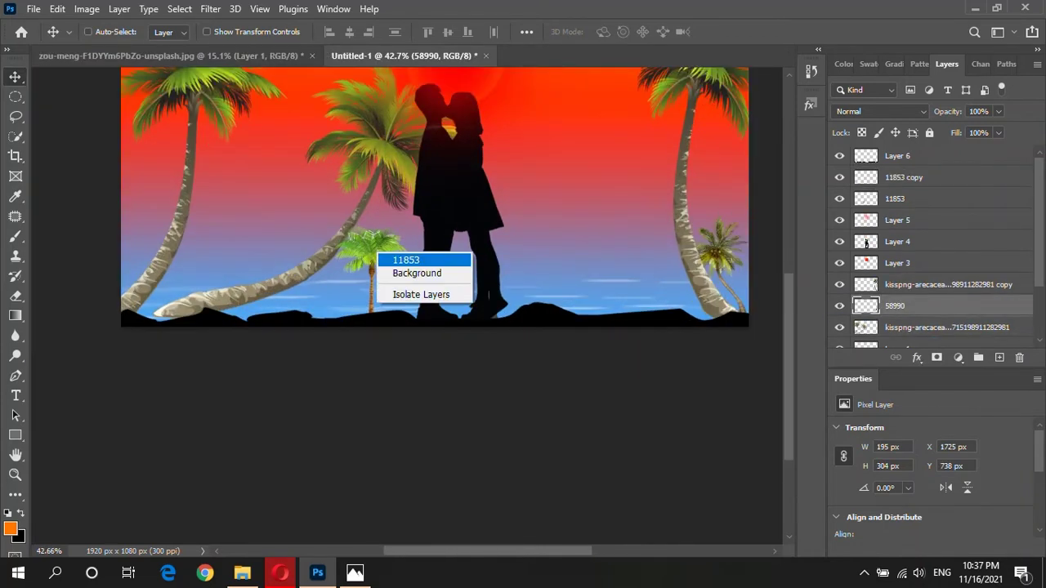
{"action": "left_click", "coordinate": [404, 259]}
{"action": "left_click_drag", "start_coordinate": [895, 199], "coordinate": [895, 336]}
{"action": "scroll", "coordinate": [344, 238], "scroll_direction": "down", "scroll_amount": 2}
{"action": "scroll", "coordinate": [430, 259], "scroll_direction": "up", "scroll_amount": 3}
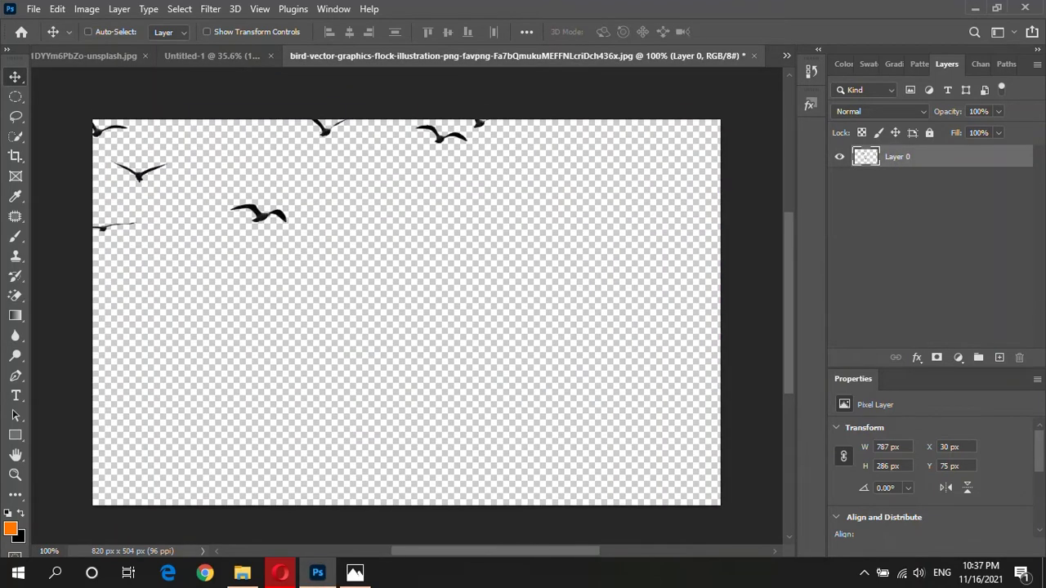
Drag the flock-of-birds image into the sunset sky
{"action": "left_click_drag", "start_coordinate": [523, 295], "coordinate": [392, 55]}
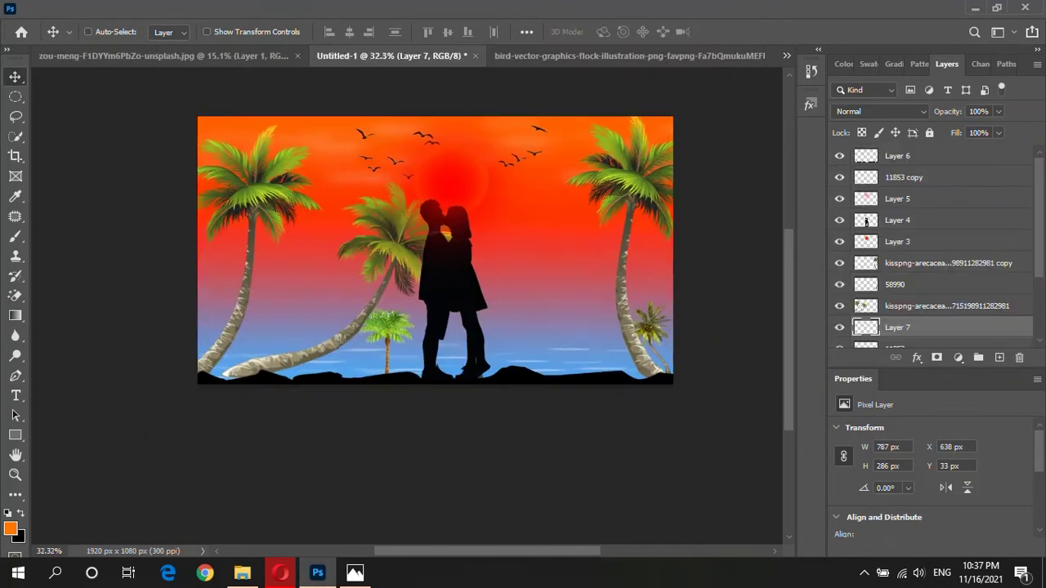
{"action": "scroll", "coordinate": [408, 335], "scroll_direction": "up", "scroll_amount": 3}
{"action": "scroll", "coordinate": [408, 335], "scroll_direction": "up", "scroll_amount": 1}
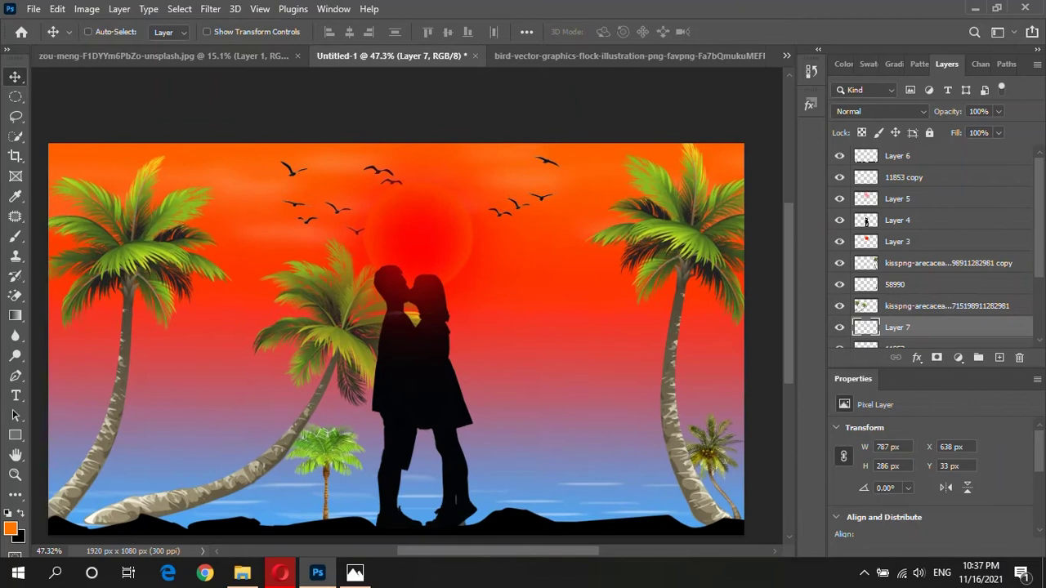
{"action": "scroll", "coordinate": [409, 335], "scroll_direction": "down", "scroll_amount": 2}
{"action": "left_click", "coordinate": [946, 306]}
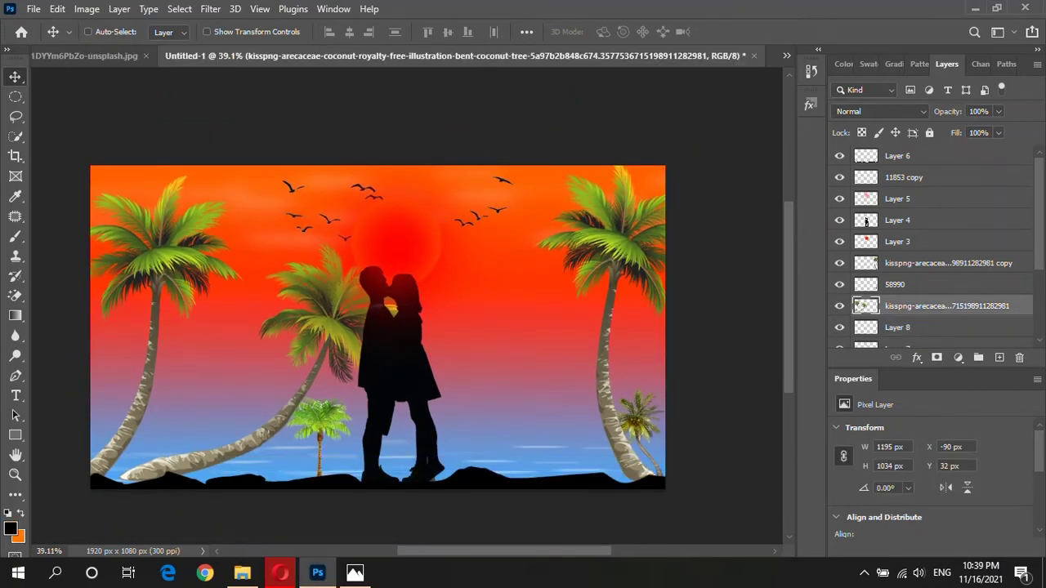
Nudge the left palm slightly left and brush short dark strokes across the sea
{"action": "left_click_drag", "start_coordinate": [237, 392], "coordinate": [225, 417]}
{"action": "scroll", "coordinate": [279, 498], "scroll_direction": "up", "scroll_amount": 1}
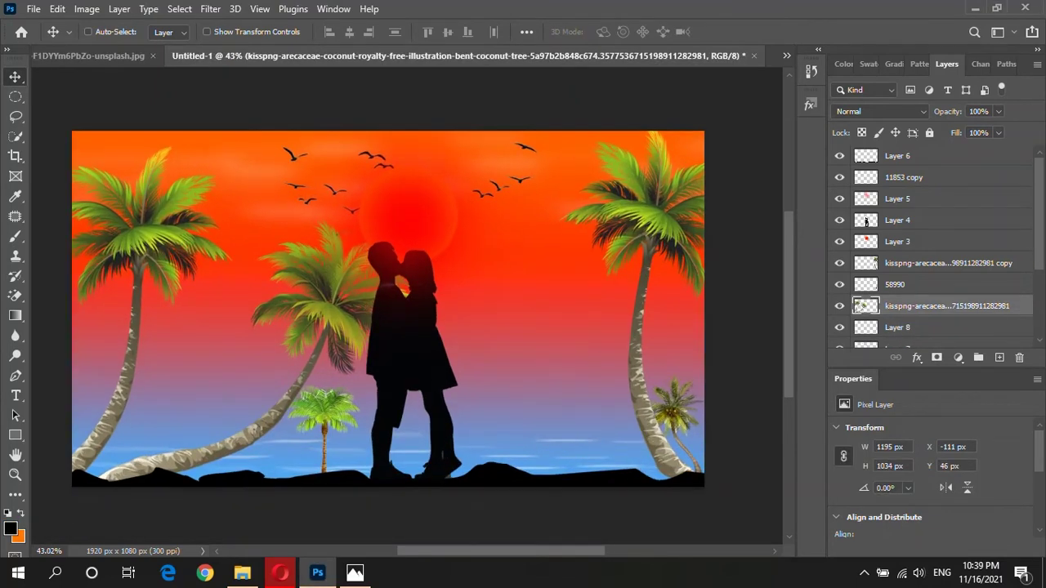
{"action": "key", "text": "alt+bracketleft"}
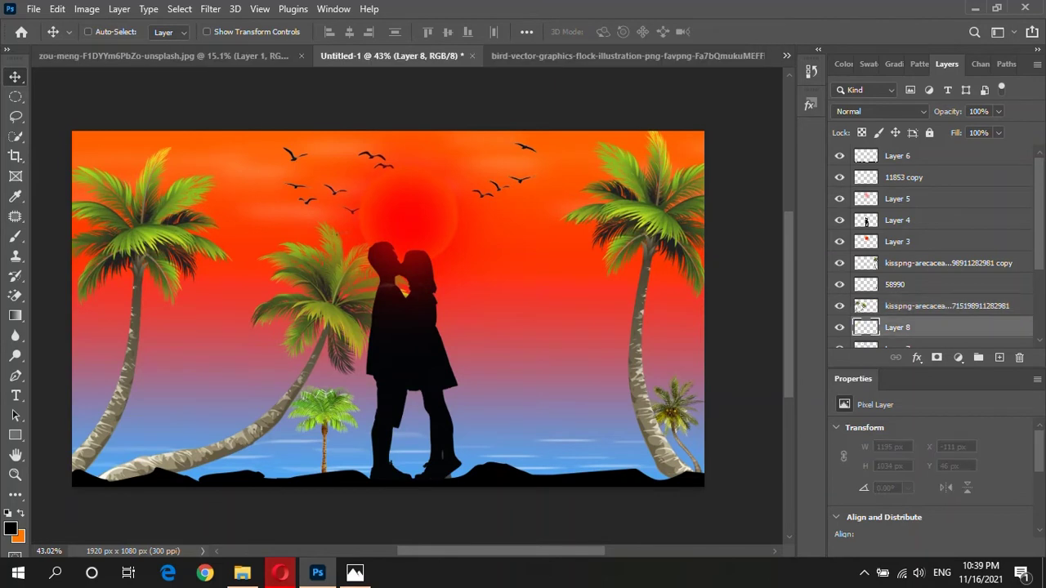
{"action": "key", "text": "b"}
{"action": "scroll", "coordinate": [265, 455], "scroll_direction": "up", "scroll_amount": 1}
{"action": "left_click_drag", "start_coordinate": [272, 445], "coordinate": [290, 446]}
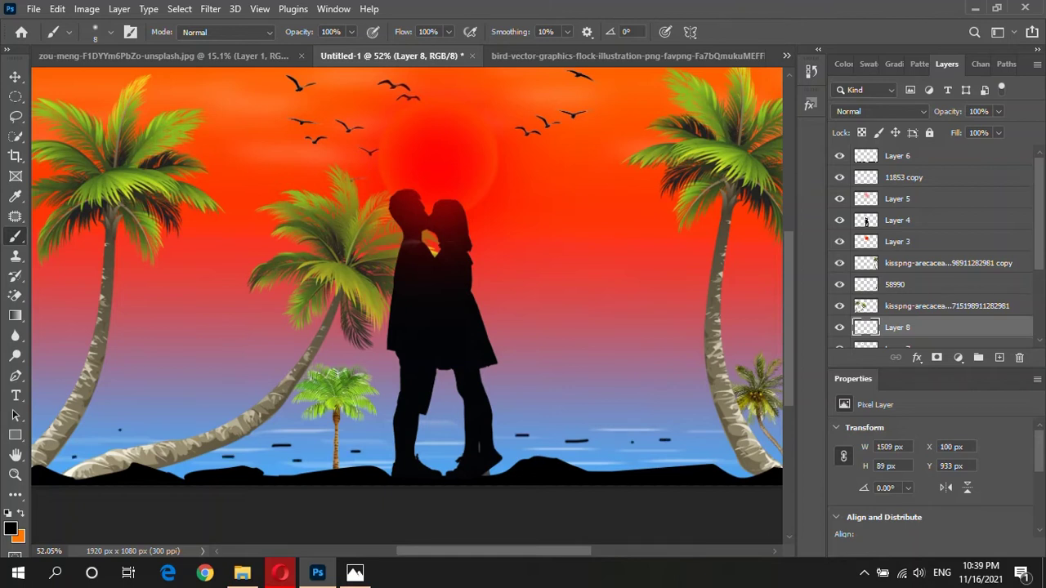
Apply a Motion Blur with distance 299 to the sea strokes
{"action": "left_click", "coordinate": [210, 8]}
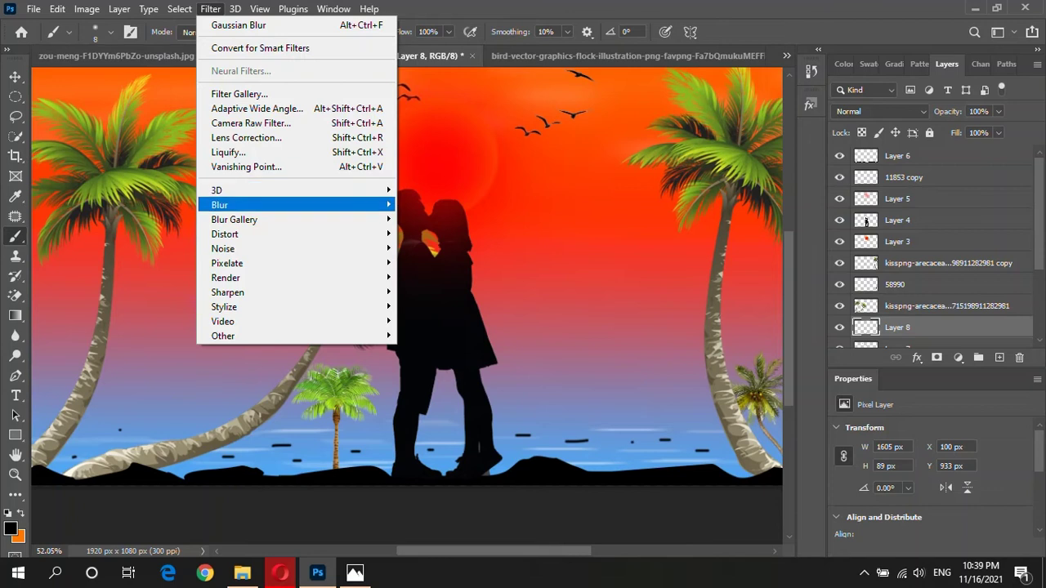
{"action": "left_click", "coordinate": [494, 294]}
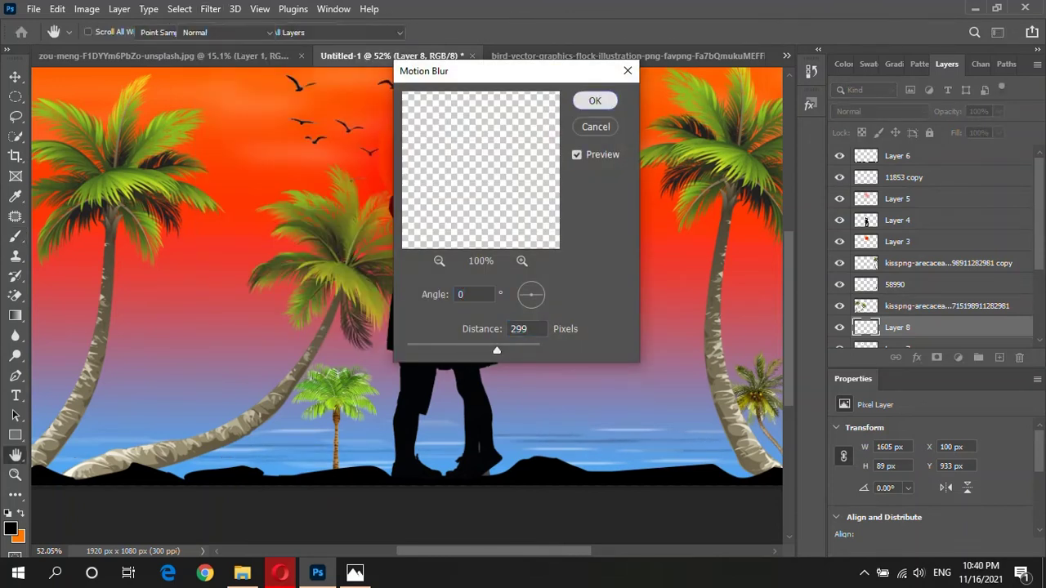
{"action": "left_click", "coordinate": [595, 101]}
{"action": "scroll", "coordinate": [677, 411], "scroll_direction": "up", "scroll_amount": 2, "text": "alt"}
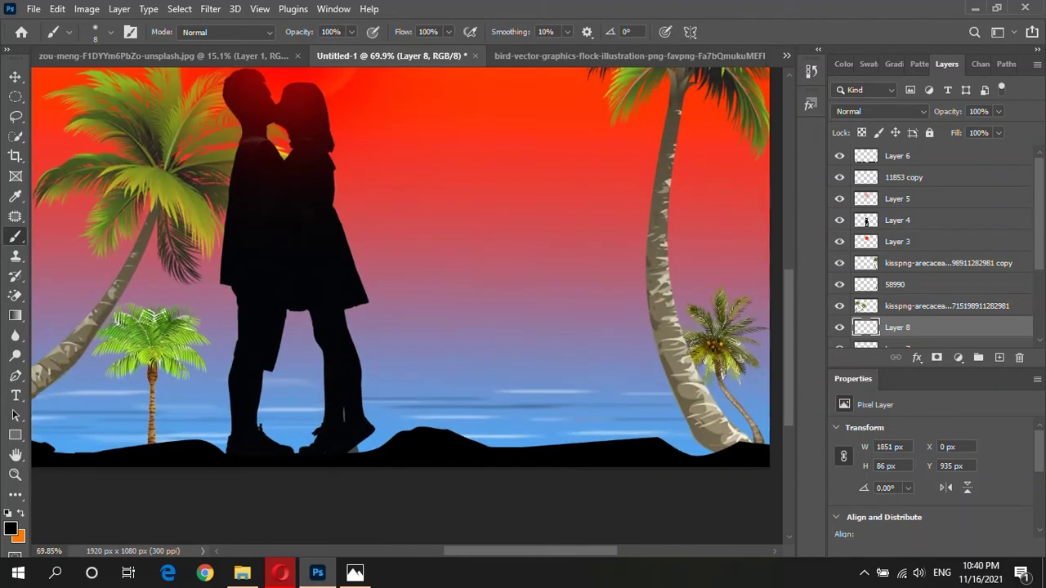
Undo the stray stroke, fit the whole scene on screen and bring up the boat silhouette image
{"action": "key", "text": "ctrl+shift+alt+n"}
{"action": "scroll", "coordinate": [676, 412], "scroll_direction": "up", "scroll_amount": 3, "text": "alt"}
{"action": "key", "text": "ctrl+z"}
{"action": "key", "text": "z"}
{"action": "key", "text": "ctrl+0"}
{"action": "key", "text": "ctrl+Tab"}
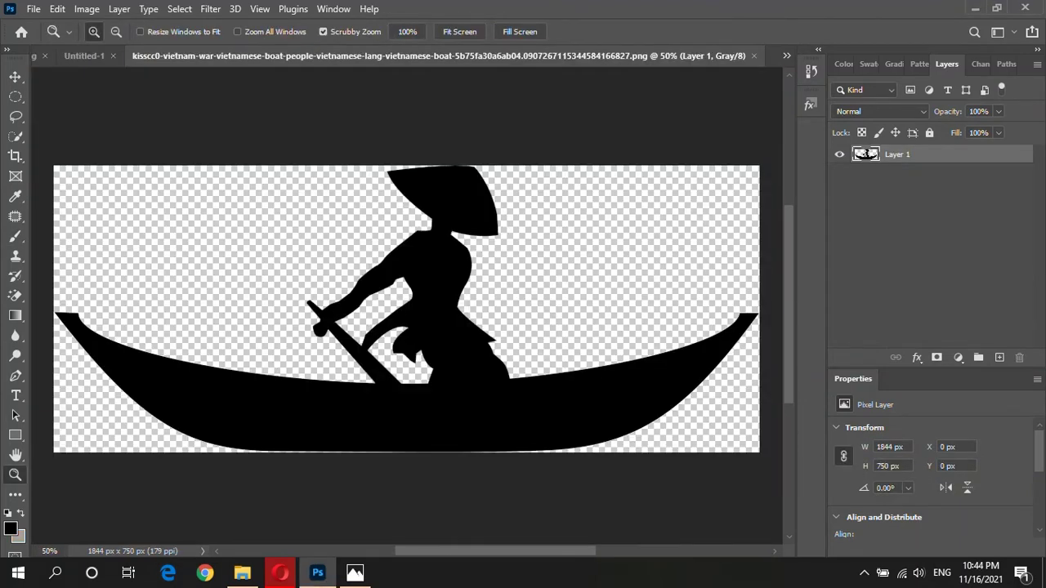
Bring the boat silhouette into the scene and shrink it to about 7% on the left sea
{"action": "key", "text": "v"}
{"action": "left_click_drag", "start_coordinate": [491, 327], "coordinate": [529, 373]}
{"action": "key", "text": "ctrl+t"}
{"action": "mouse_move", "coordinate": [711, 300]}
{"action": "left_mouse_down"}
{"action": "mouse_move", "coordinate": [370, 433]}
{"action": "mouse_move", "coordinate": [384, 342]}
{"action": "left_mouse_up"}
{"action": "scroll", "coordinate": [368, 438], "scroll_direction": "up", "scroll_amount": 5, "text": "alt"}
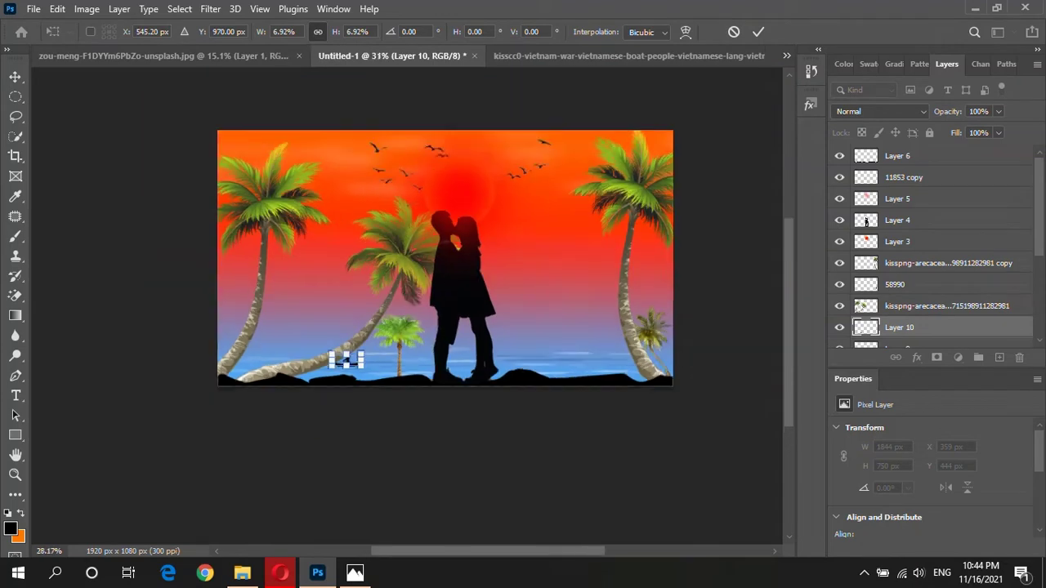
{"action": "left_click_drag", "start_coordinate": [385, 342], "coordinate": [346, 354]}
{"action": "key", "text": "Return"}
Place a resized copy of the boat farther right on the sea
{"action": "mouse_move", "coordinate": [231, 374]}
{"action": "left_mouse_down", "text": "alt"}
{"action": "mouse_move", "coordinate": [721, 352]}
{"action": "mouse_move", "coordinate": [643, 377]}
{"action": "mouse_move", "coordinate": [675, 365]}
{"action": "left_mouse_up", "text": "alt"}
{"action": "key", "text": "ctrl+t"}
{"action": "key", "text": "Return"}
{"action": "key", "text": "ctrl+t"}
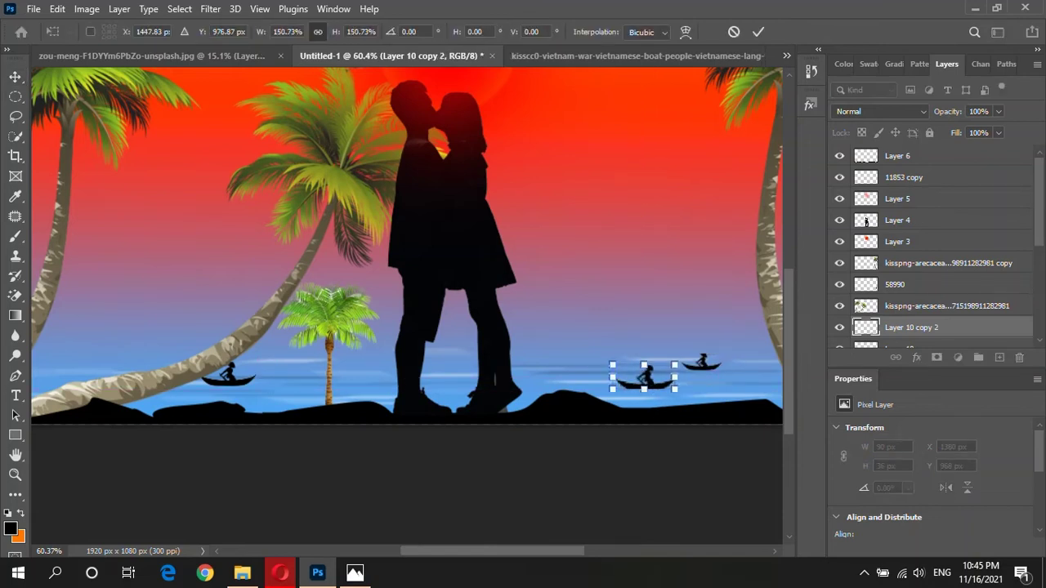
{"action": "key", "text": "Return"}
{"action": "key", "text": "ctrl+minus"}
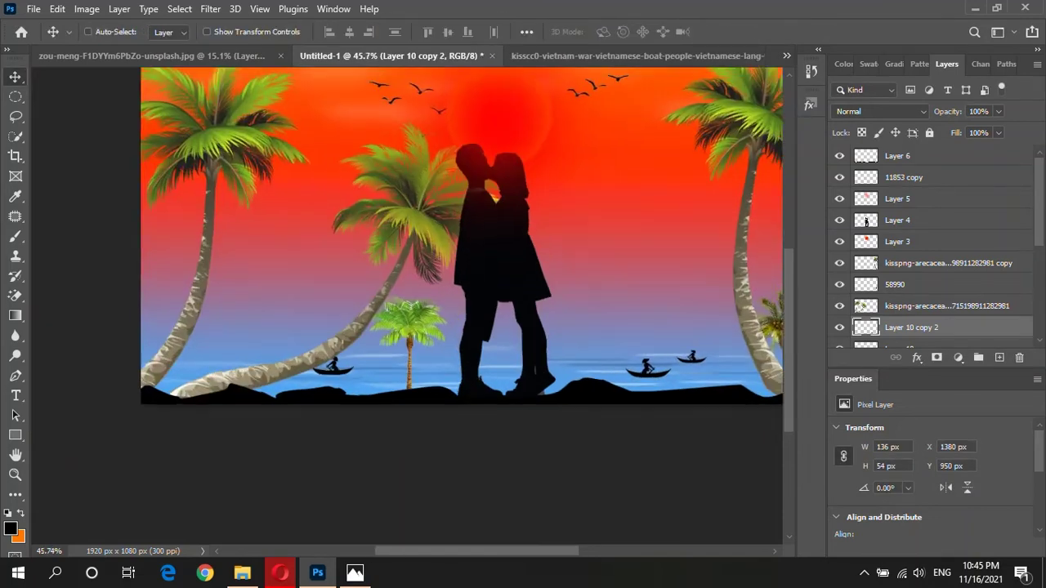
{"action": "scroll", "coordinate": [684, 354], "scroll_direction": "up", "scroll_amount": 3}
Add another small, distant boat copy near the horizon
{"action": "mouse_move", "coordinate": [568, 380]}
{"action": "left_mouse_down"}
{"action": "mouse_move", "coordinate": [444, 364]}
{"action": "mouse_move", "coordinate": [452, 360]}
{"action": "mouse_move", "coordinate": [443, 378]}
{"action": "mouse_move", "coordinate": [421, 323]}
{"action": "left_mouse_up"}
{"action": "key", "text": "ctrl+t"}
{"action": "scroll", "coordinate": [443, 381], "scroll_direction": "up", "scroll_amount": 4}
{"action": "key", "text": "Return"}
{"action": "scroll", "coordinate": [421, 327], "scroll_direction": "down", "scroll_amount": 5}
{"action": "scroll", "coordinate": [392, 327], "scroll_direction": "down", "scroll_amount": 2}
{"action": "scroll", "coordinate": [392, 327], "scroll_direction": "up", "scroll_amount": 1}
{"action": "scroll", "coordinate": [392, 327], "scroll_direction": "up", "scroll_amount": 3}
{"action": "scroll", "coordinate": [393, 327], "scroll_direction": "down", "scroll_amount": 3}
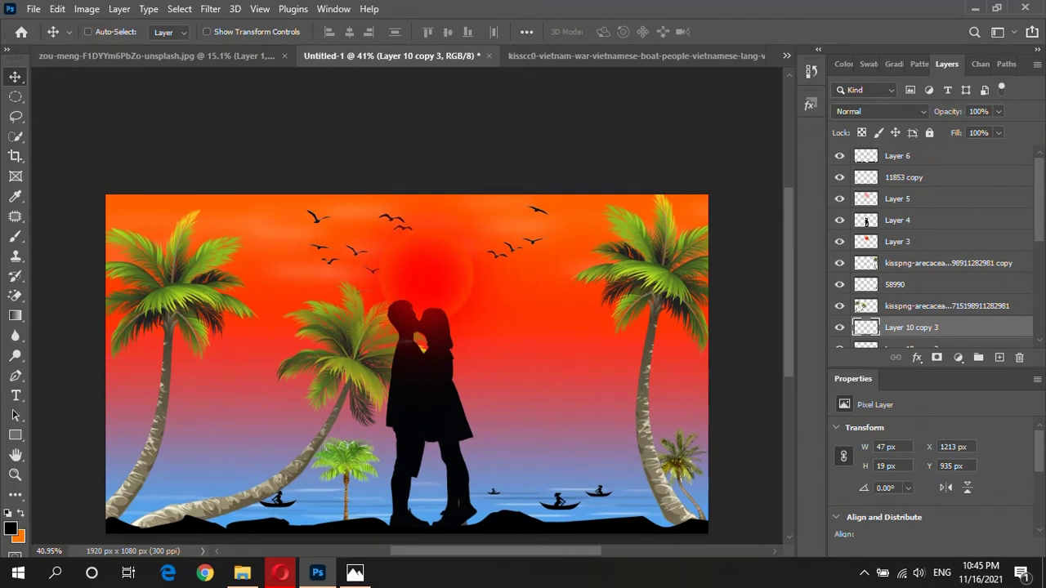
{"action": "left_click", "coordinate": [866, 198]}
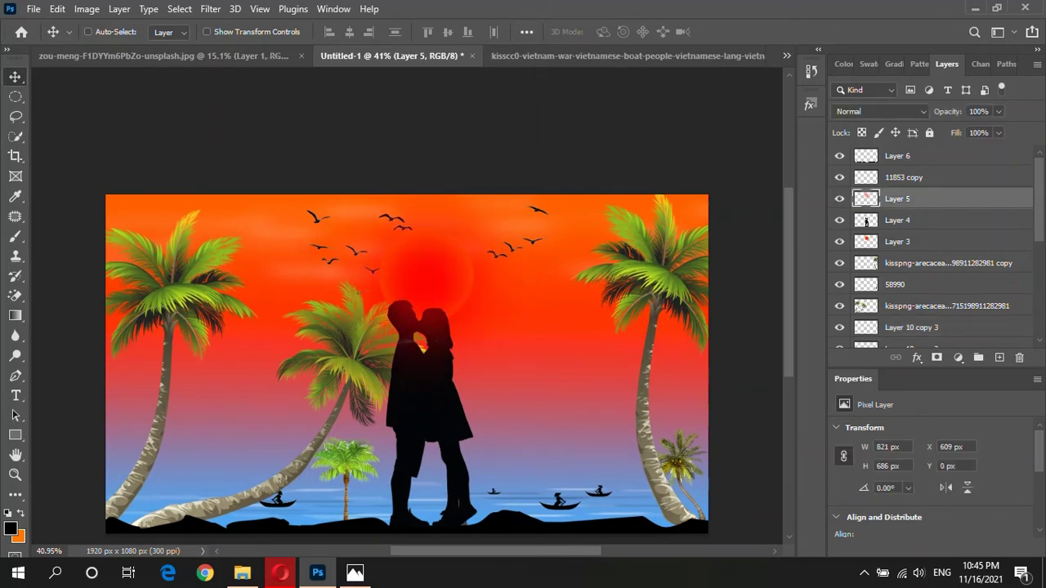
Deselect the sun circle and duplicate the sun's Layer 3
{"action": "scroll", "coordinate": [42, 428], "scroll_direction": "down", "scroll_amount": 1}
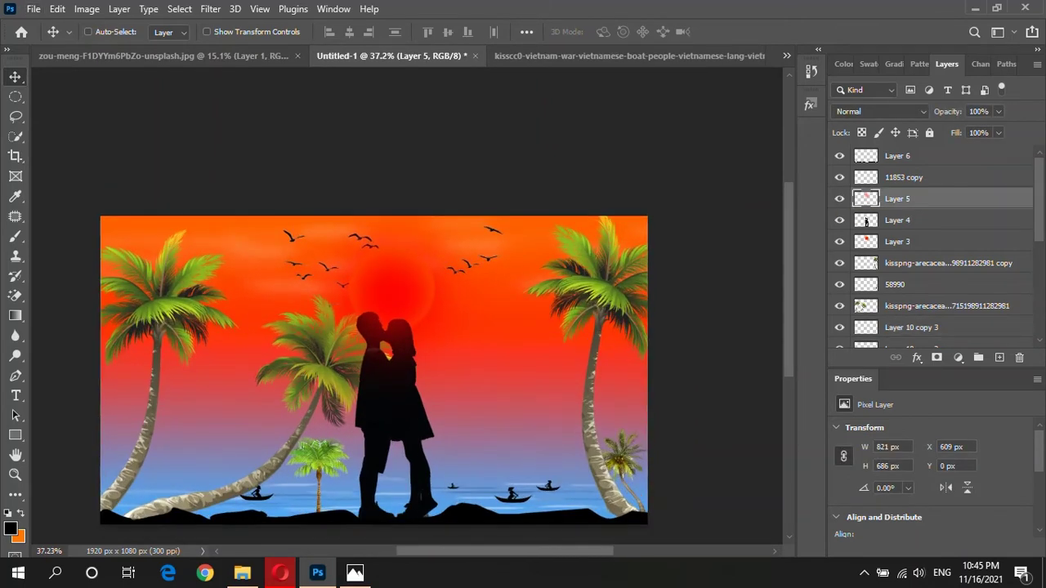
{"action": "left_click", "coordinate": [897, 241]}
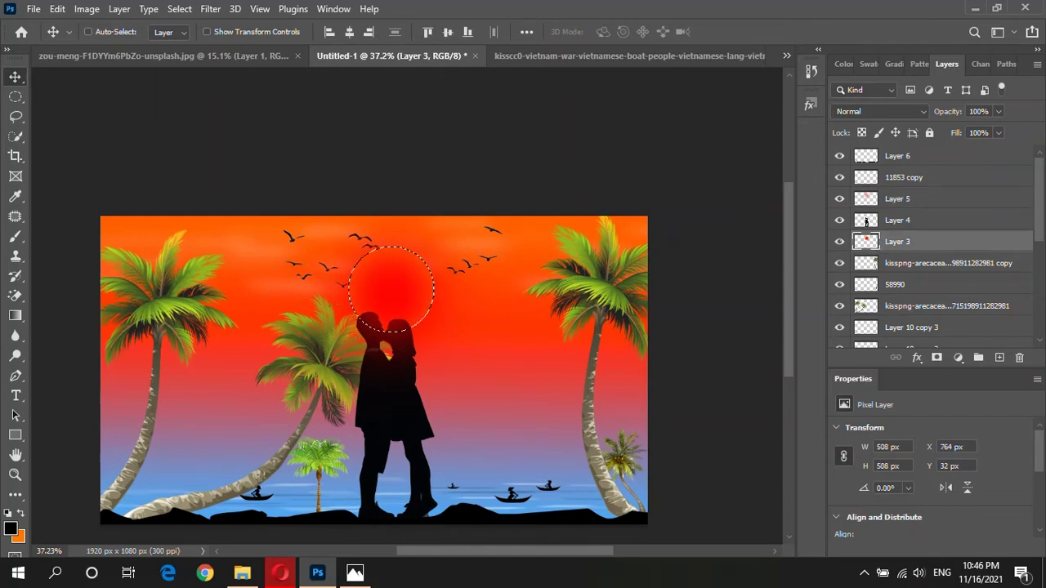
{"action": "key", "text": "ctrl+d"}
{"action": "key", "text": "ctrl+j"}
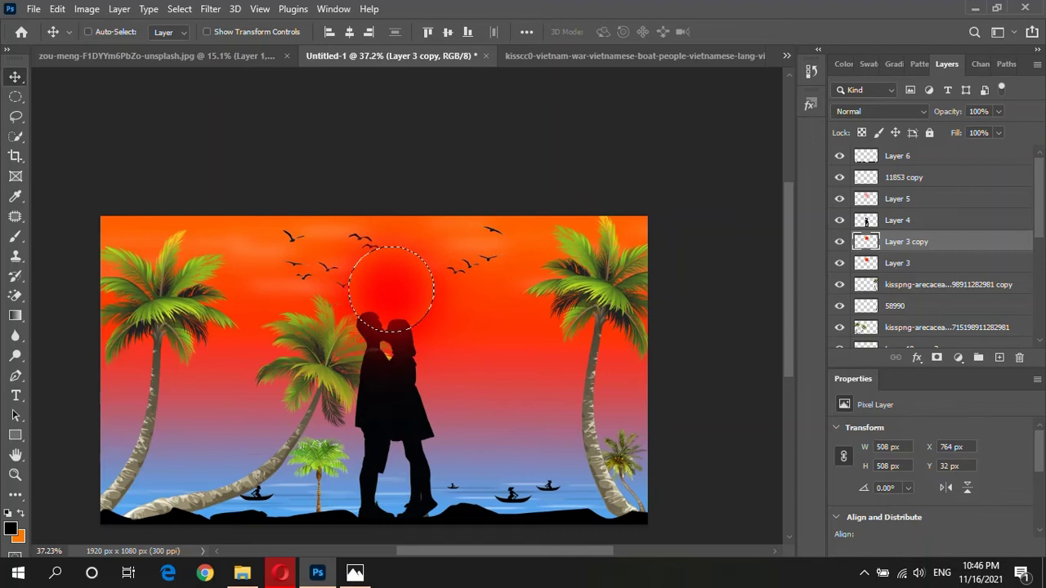
Set a pink foreground colour and toggle Layer 3 to compare the glow
{"action": "left_click", "coordinate": [10, 529]}
{"action": "left_click", "coordinate": [665, 157]}
{"action": "left_click", "coordinate": [942, 149]}
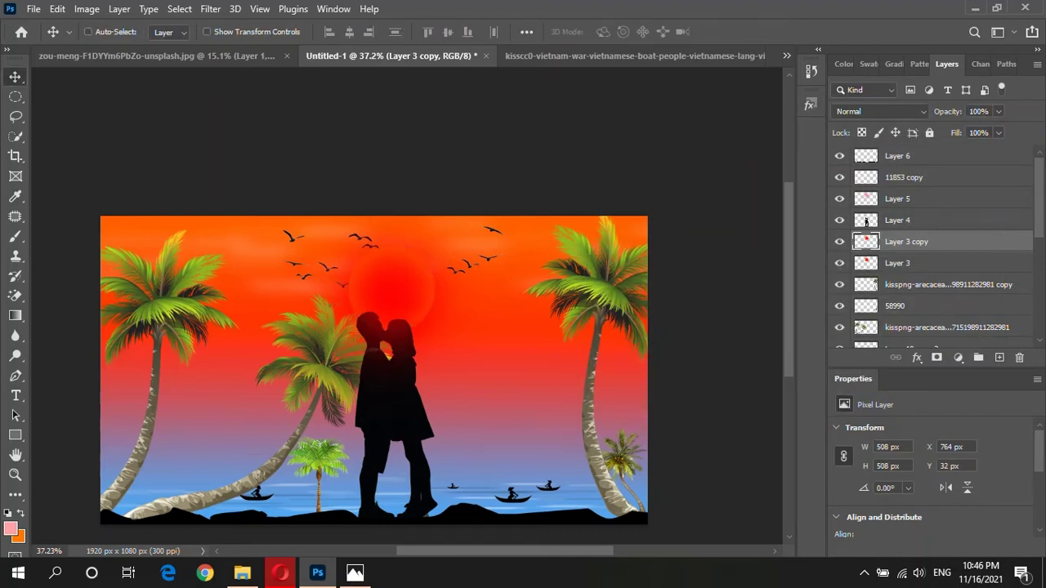
{"action": "left_click", "coordinate": [839, 262]}
{"action": "left_click", "coordinate": [839, 262]}
Apply a Gaussian Blur of radius 7 to the sun on Layer 3
{"action": "left_click", "coordinate": [897, 262]}
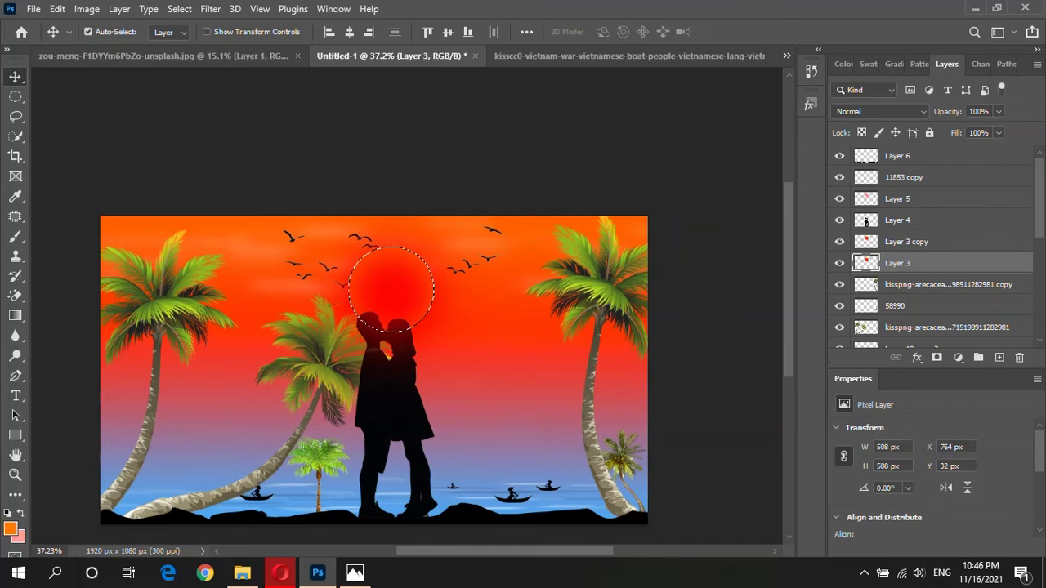
{"action": "key", "text": "ctrl+f"}
{"action": "type", "text": "d"}
{"action": "key", "text": "Escape"}
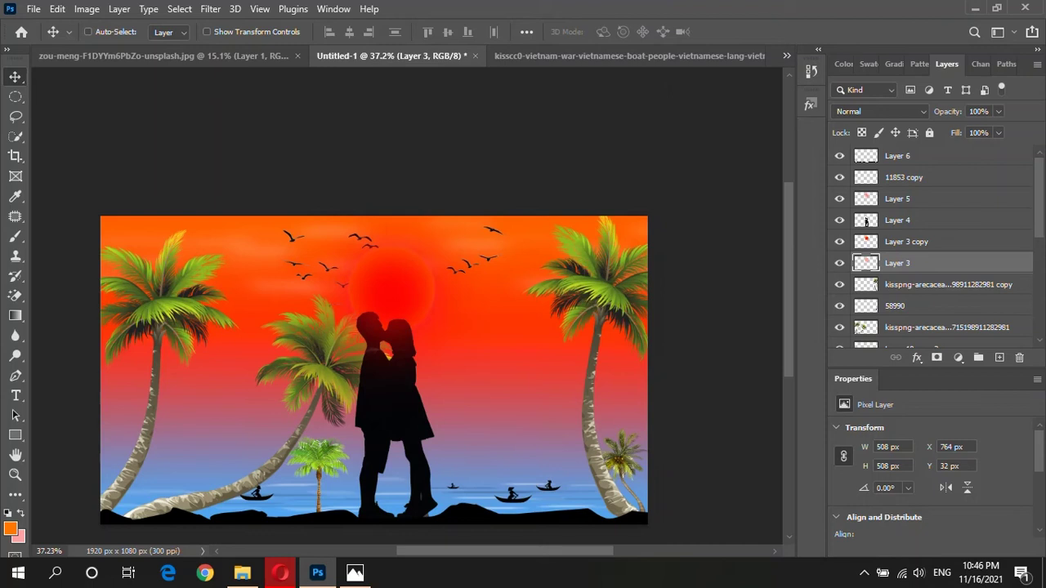
{"action": "left_click", "coordinate": [210, 8]}
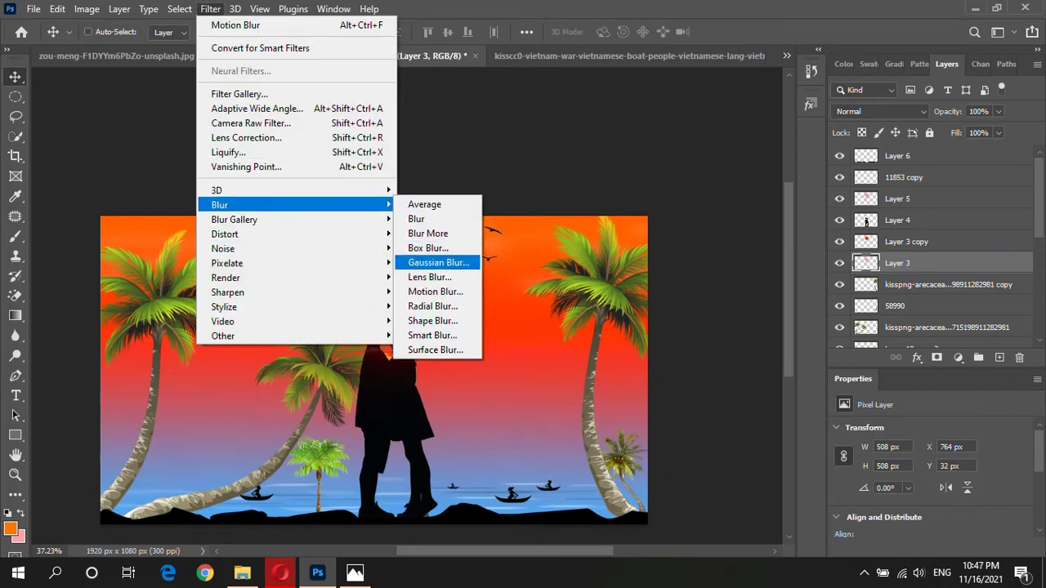
{"action": "left_click", "coordinate": [438, 262]}
{"action": "type", "text": "7"}
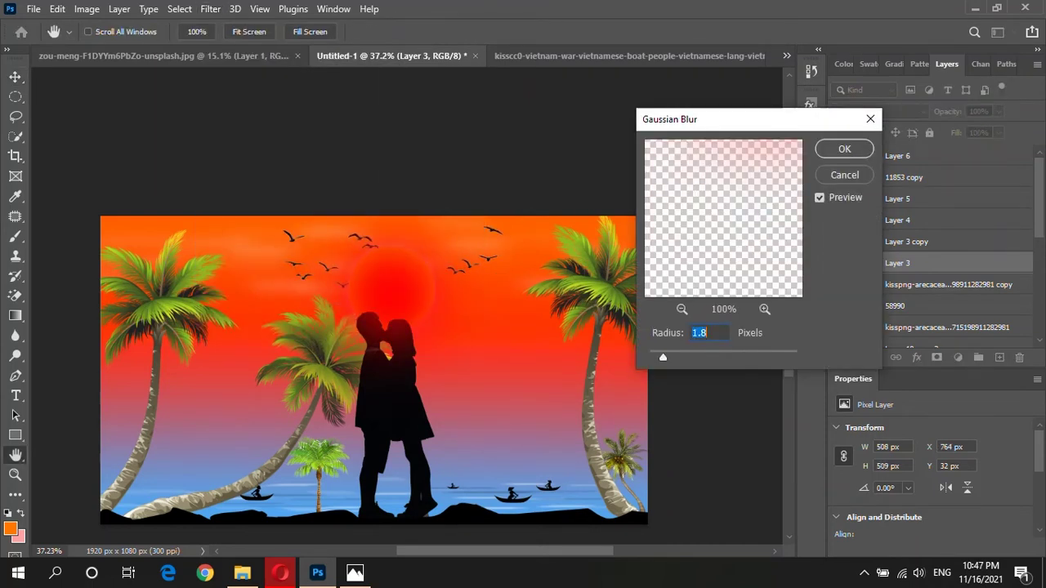
{"action": "key", "text": "Return"}
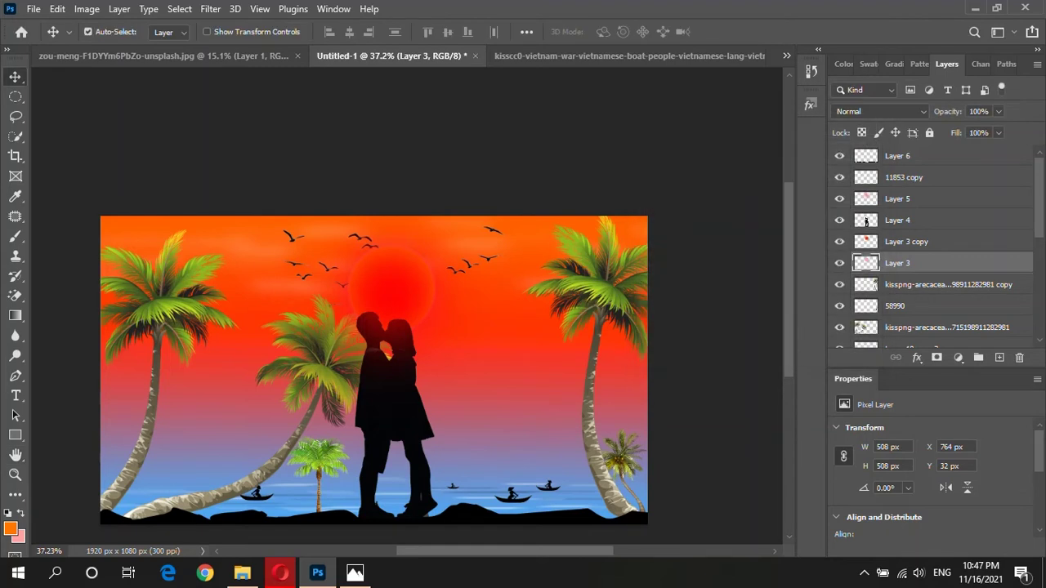
Set the background colour to white and clear the glow outside the sun circle
{"action": "left_click", "coordinate": [866, 220], "text": "ctrl"}
{"action": "left_click", "coordinate": [18, 535]}
{"action": "type", "text": "ffffff"}
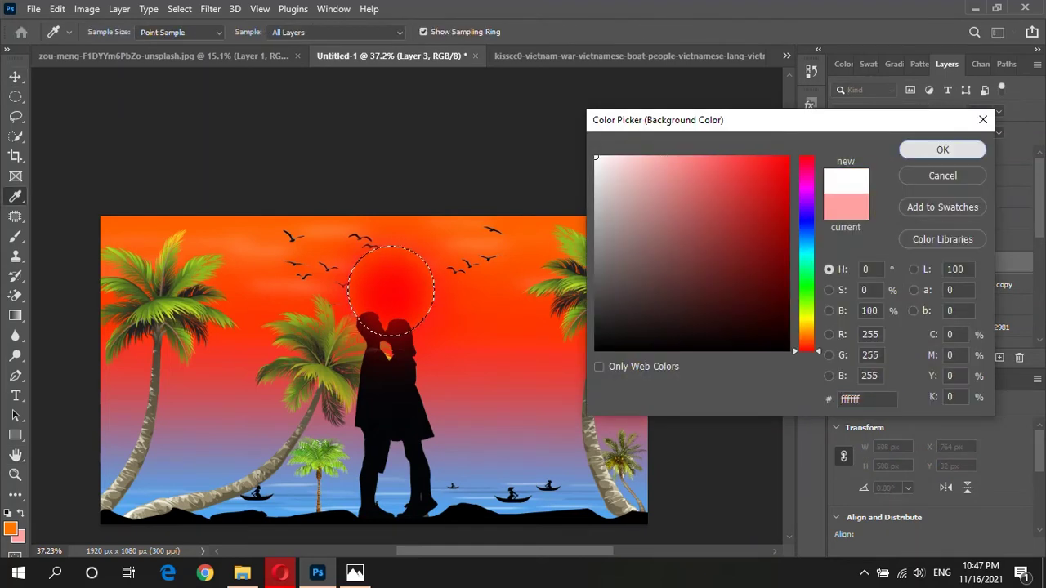
{"action": "key", "text": "Return"}
{"action": "key", "text": "ctrl+shift+i"}
{"action": "key", "text": "Delete"}
{"action": "key", "text": "ctrl+d"}
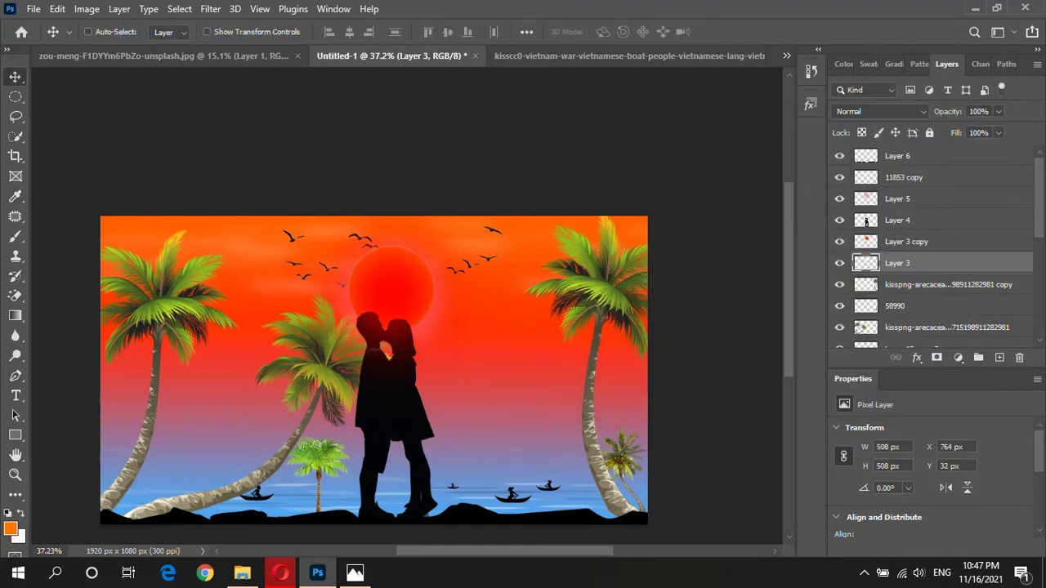
Apply a wide Gaussian Blur of about 173 to create the sun glow
{"action": "left_click", "coordinate": [210, 8]}
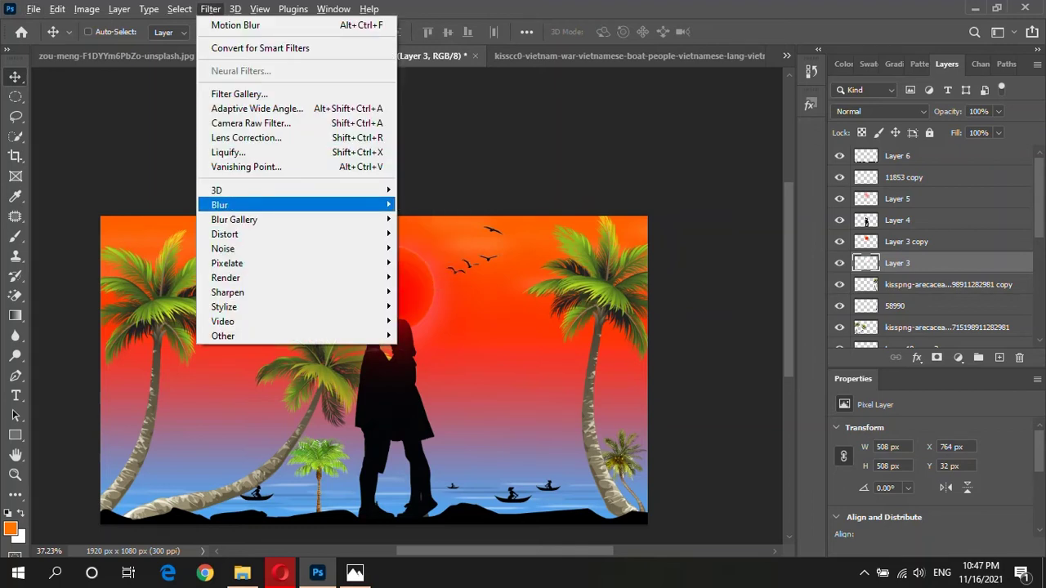
{"action": "left_click", "coordinate": [444, 264]}
{"action": "mouse_move", "coordinate": [743, 358]}
{"action": "left_mouse_down"}
{"action": "mouse_move", "coordinate": [705, 357]}
{"action": "mouse_move", "coordinate": [763, 357]}
{"action": "left_mouse_up"}
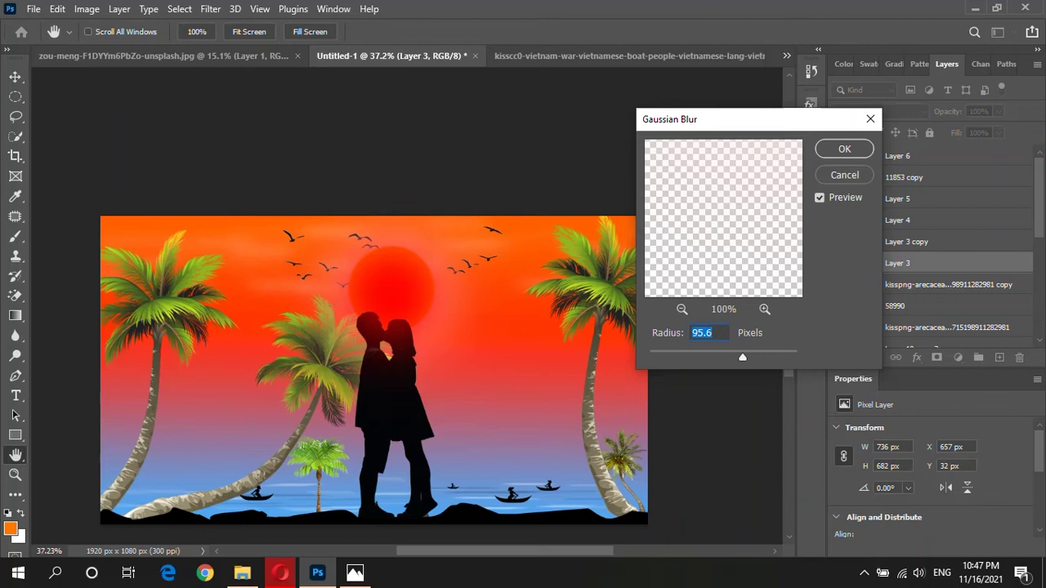
{"action": "key", "text": "Return"}
{"action": "key", "text": "v"}
{"action": "scroll", "coordinate": [447, 325], "scroll_direction": "down", "scroll_amount": 3}
{"action": "scroll", "coordinate": [549, 285], "scroll_direction": "up", "scroll_amount": 1}
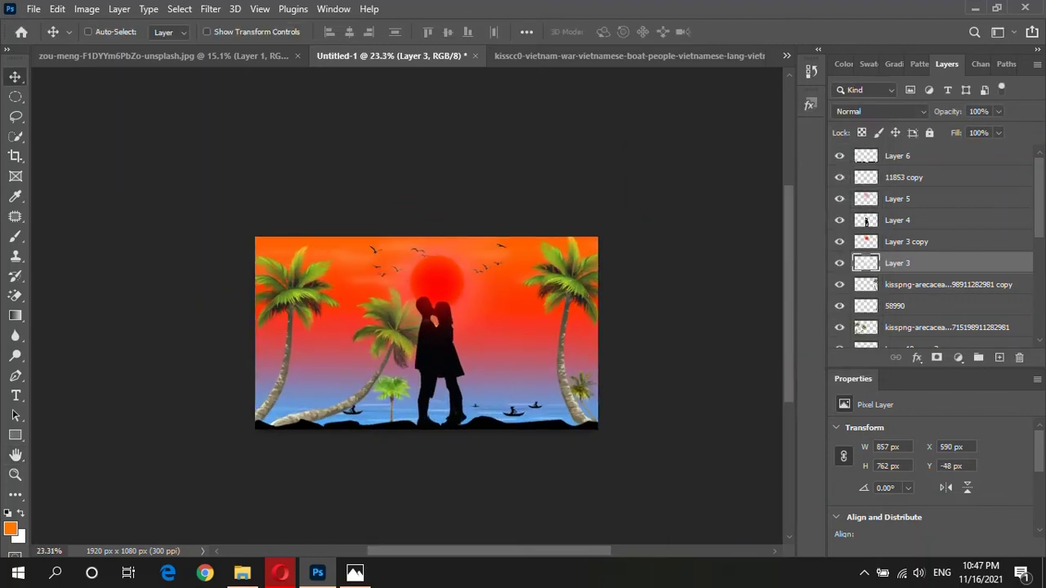
Duplicate Layer 5 holding the sun glow
{"action": "left_click", "coordinate": [898, 199]}
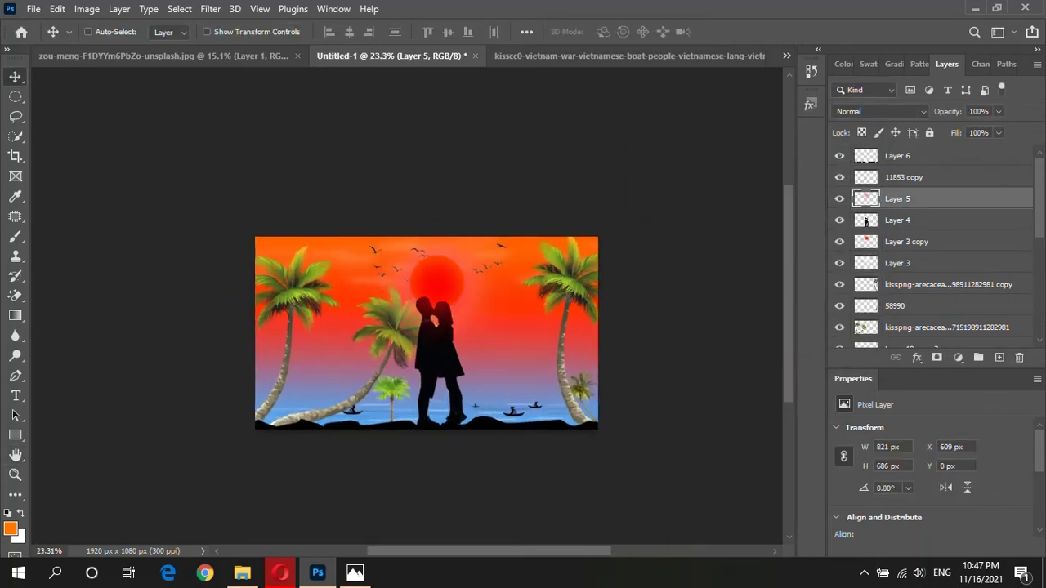
{"action": "key", "text": "ctrl+j"}
{"action": "scroll", "coordinate": [486, 251], "scroll_direction": "up", "scroll_amount": 3}
{"action": "scroll", "coordinate": [367, 290], "scroll_direction": "down", "scroll_amount": 2}
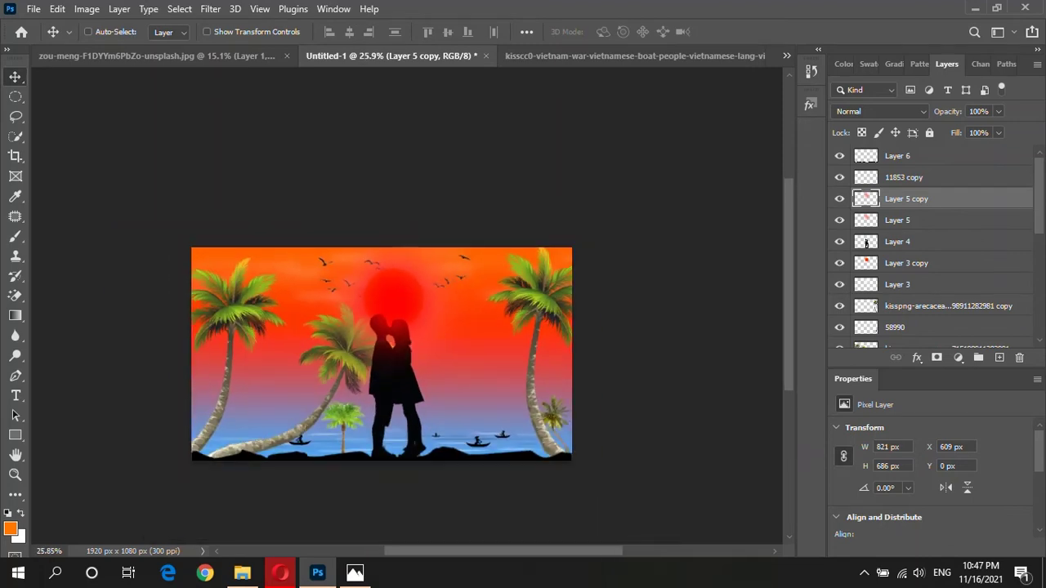
{"action": "scroll", "coordinate": [349, 268], "scroll_direction": "up", "scroll_amount": 5}
Select the birds' Layer 7 from the canvas right-click layer list
{"action": "right_click", "coordinate": [290, 259]}
{"action": "right_click", "coordinate": [291, 259]}
{"action": "left_click", "coordinate": [321, 266]}
{"action": "scroll", "coordinate": [352, 286], "scroll_direction": "down", "scroll_amount": 3}
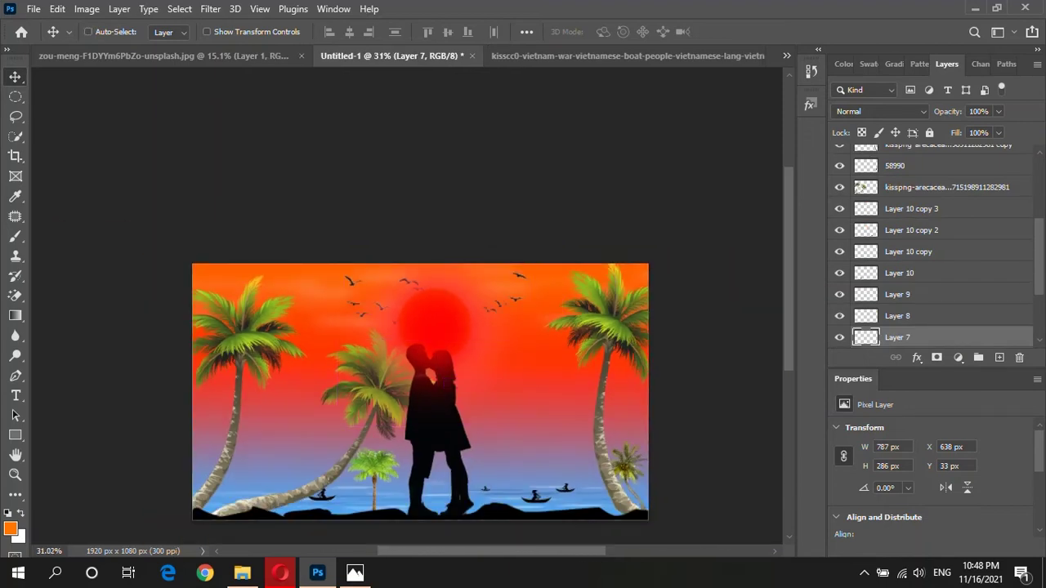
Shrink the birds, move them left, and place Layer 7 copy below Layer 10 copy 3
{"action": "key", "text": "ctrl+t"}
{"action": "mouse_move", "coordinate": [530, 338]}
{"action": "left_mouse_down"}
{"action": "mouse_move", "coordinate": [413, 311]}
{"action": "mouse_move", "coordinate": [470, 299]}
{"action": "left_mouse_up"}
{"action": "left_click_drag", "start_coordinate": [897, 337], "coordinate": [897, 160]}
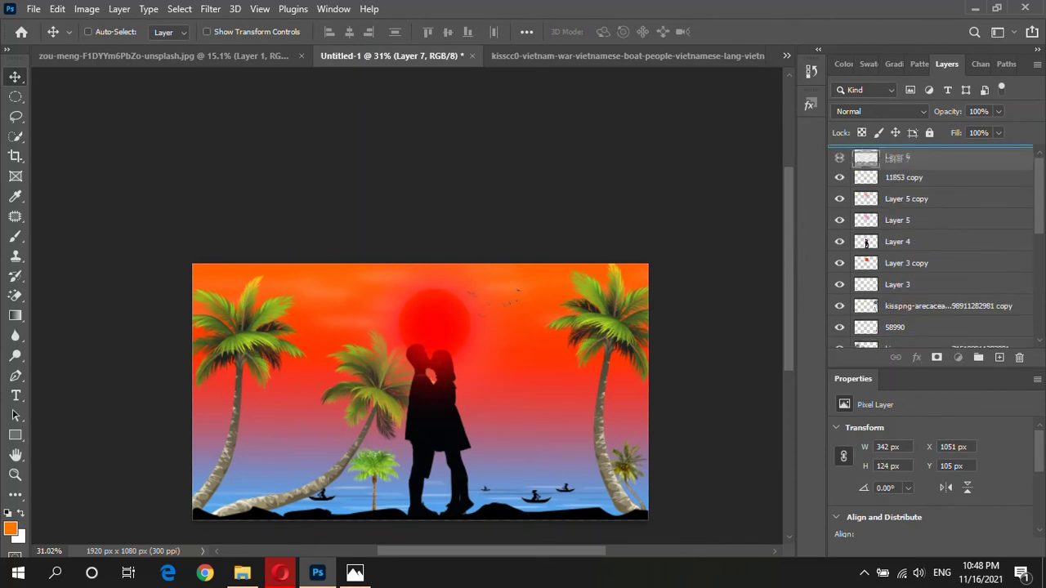
{"action": "scroll", "coordinate": [425, 367], "scroll_direction": "up", "scroll_amount": 3}
{"action": "scroll", "coordinate": [425, 367], "scroll_direction": "down", "scroll_amount": 2}
{"action": "left_click_drag", "start_coordinate": [490, 295], "coordinate": [282, 301]}
{"action": "left_click_drag", "start_coordinate": [906, 155], "coordinate": [905, 294]}
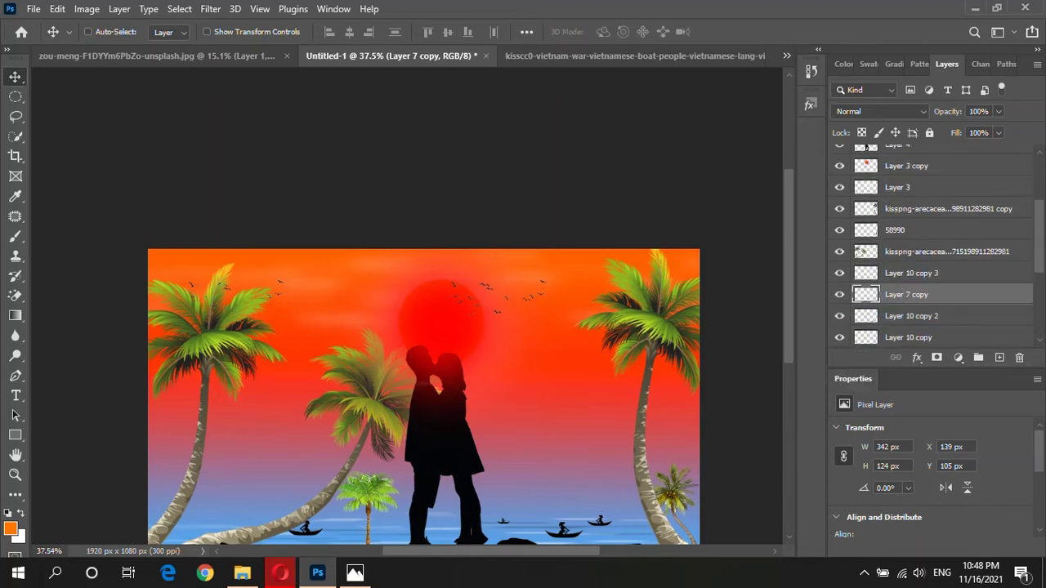
Move the bird flock down and right and shrink it further
{"action": "scroll", "coordinate": [197, 290], "scroll_direction": "up", "scroll_amount": 3}
{"action": "scroll", "coordinate": [196, 290], "scroll_direction": "up", "scroll_amount": 2}
{"action": "mouse_move", "coordinate": [362, 268]}
{"action": "left_mouse_down"}
{"action": "mouse_move", "coordinate": [445, 304]}
{"action": "mouse_move", "coordinate": [441, 296]}
{"action": "left_mouse_up"}
{"action": "scroll", "coordinate": [441, 296], "scroll_direction": "down", "scroll_amount": 2}
{"action": "scroll", "coordinate": [441, 295], "scroll_direction": "down", "scroll_amount": 2}
{"action": "key", "text": "ctrl+t"}
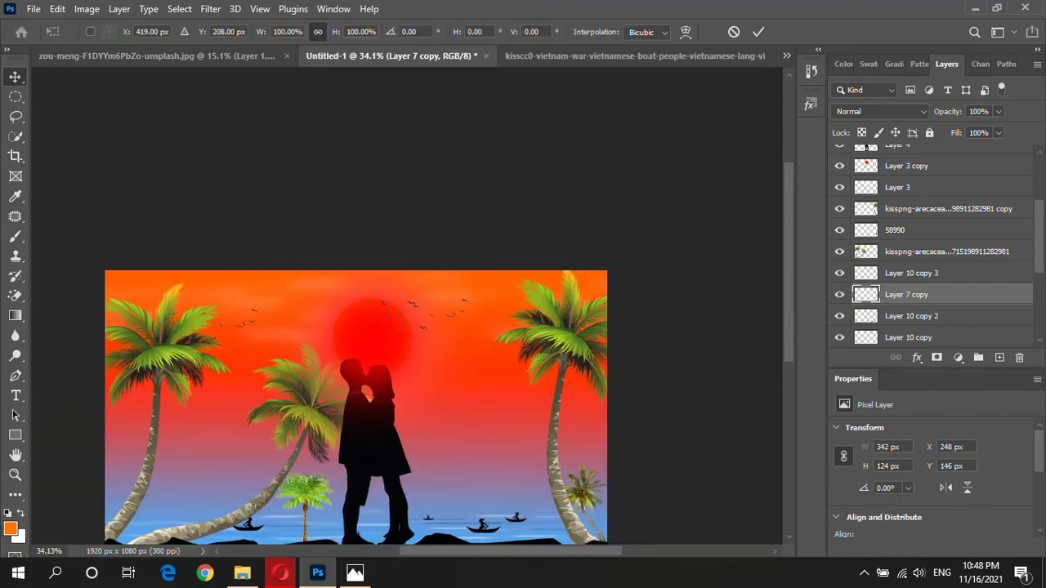
{"action": "left_click_drag", "start_coordinate": [257, 303], "coordinate": [233, 312]}
{"action": "key", "text": "Return"}
Select the Layer 7 birds and commit a Free Transform on them
{"action": "scroll", "coordinate": [383, 336], "scroll_direction": "down", "scroll_amount": 1}
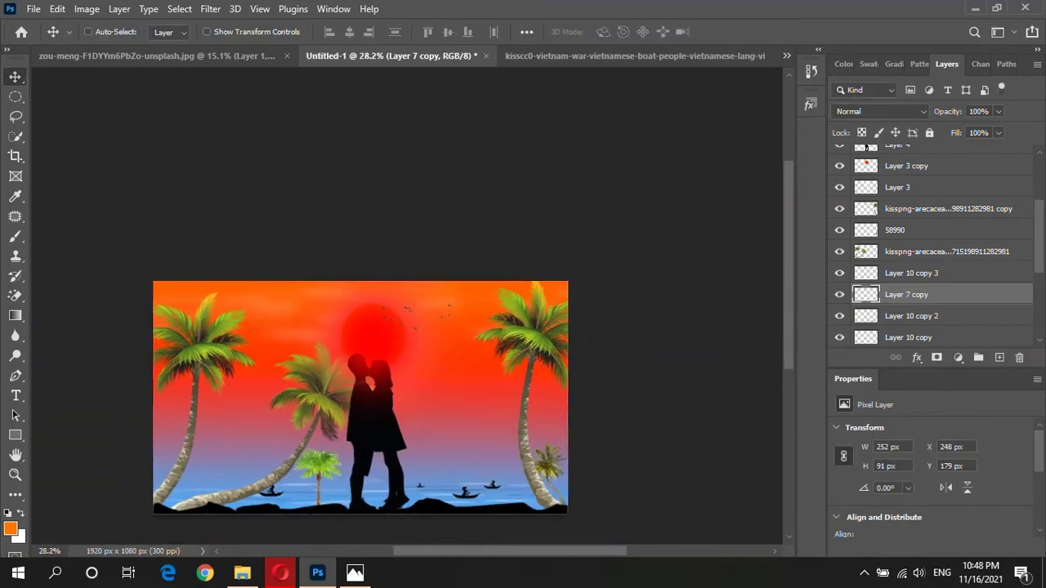
{"action": "scroll", "coordinate": [449, 317], "scroll_direction": "up", "scroll_amount": 3}
{"action": "scroll", "coordinate": [931, 245], "scroll_direction": "up", "scroll_amount": 3}
{"action": "left_click", "coordinate": [897, 155]}
{"action": "key", "text": "ctrl+t"}
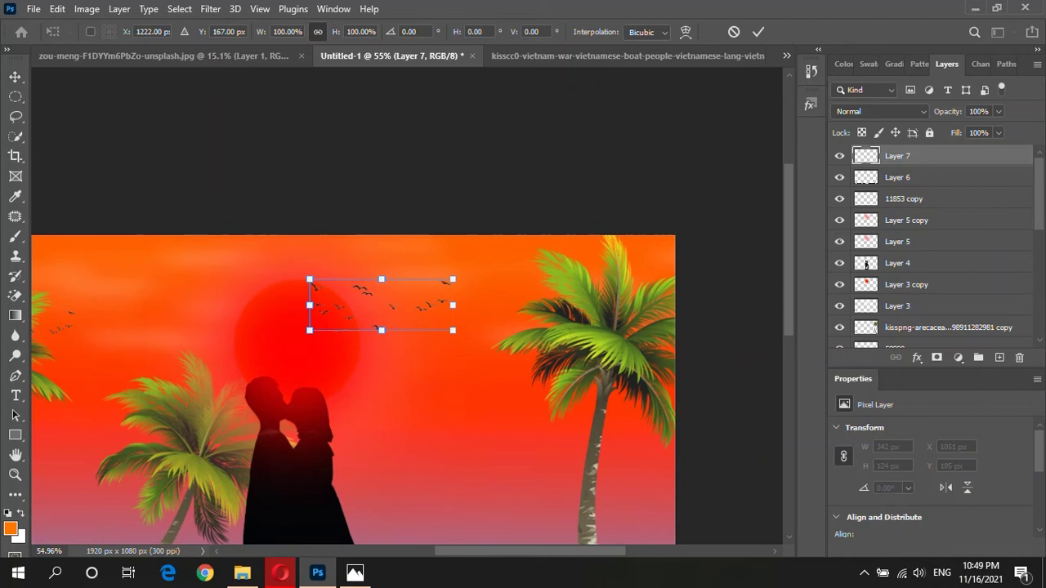
{"action": "right_click", "coordinate": [420, 232]}
{"action": "left_click", "coordinate": [449, 536]}
{"action": "key", "text": "Return"}
{"action": "scroll", "coordinate": [469, 323], "scroll_direction": "down", "scroll_amount": 2}
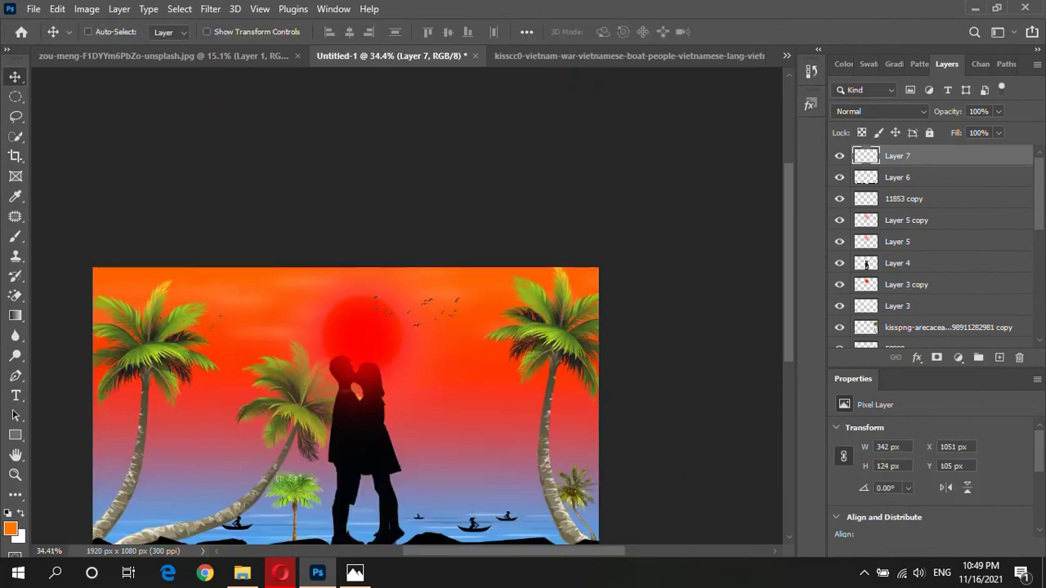
{"action": "scroll", "coordinate": [278, 319], "scroll_direction": "up", "scroll_amount": 1}
Copy the flock lower in the right sky and shrink the copy
{"action": "left_click_drag", "start_coordinate": [401, 309], "coordinate": [527, 433]}
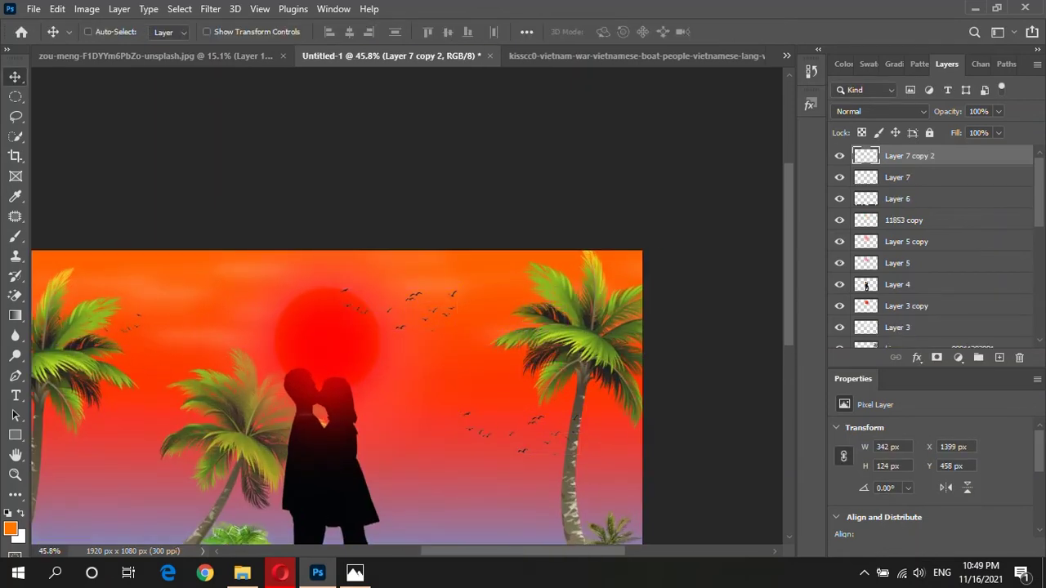
{"action": "key", "text": "ctrl+t"}
{"action": "left_click_drag", "start_coordinate": [577, 409], "coordinate": [516, 441]}
{"action": "key", "text": "Return"}
{"action": "scroll", "coordinate": [449, 454], "scroll_direction": "up", "scroll_amount": 3}
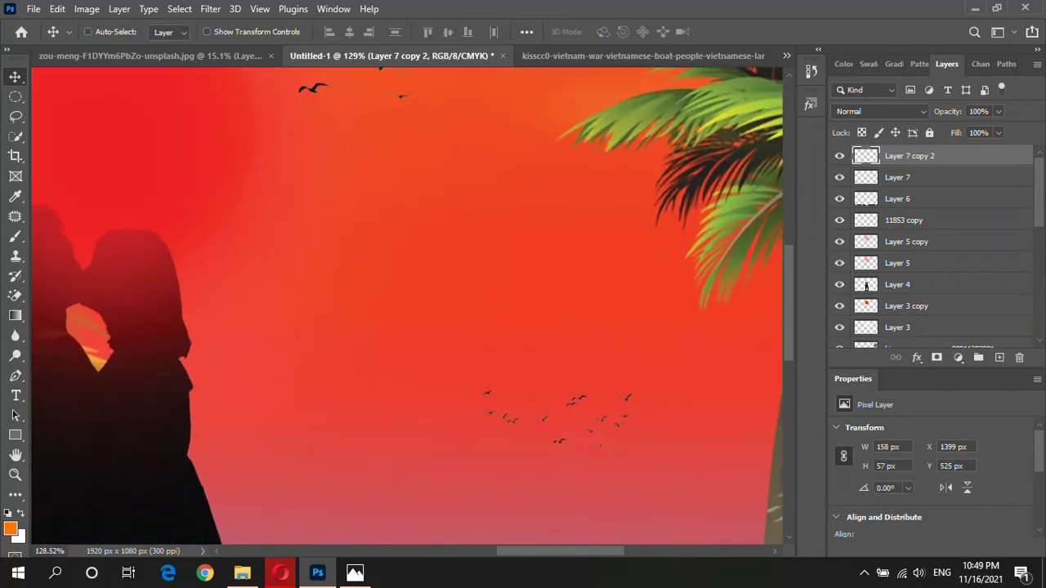
{"action": "left_click", "coordinate": [15, 296]}
{"action": "left_click", "coordinate": [15, 376]}
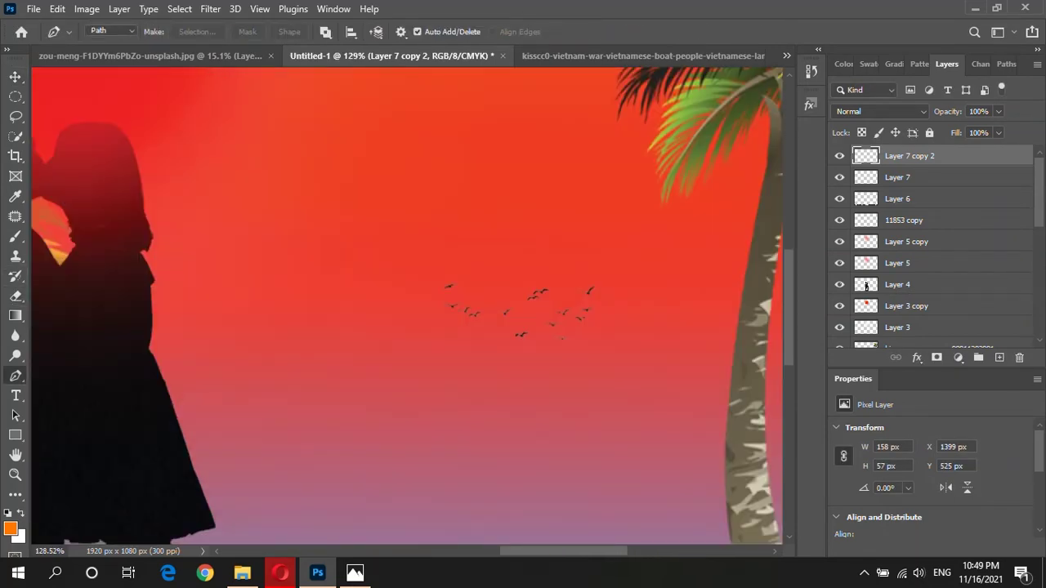
Erase stray birds, hide the Layer 5 sun glow, and add a new empty layer
{"action": "key", "text": "e"}
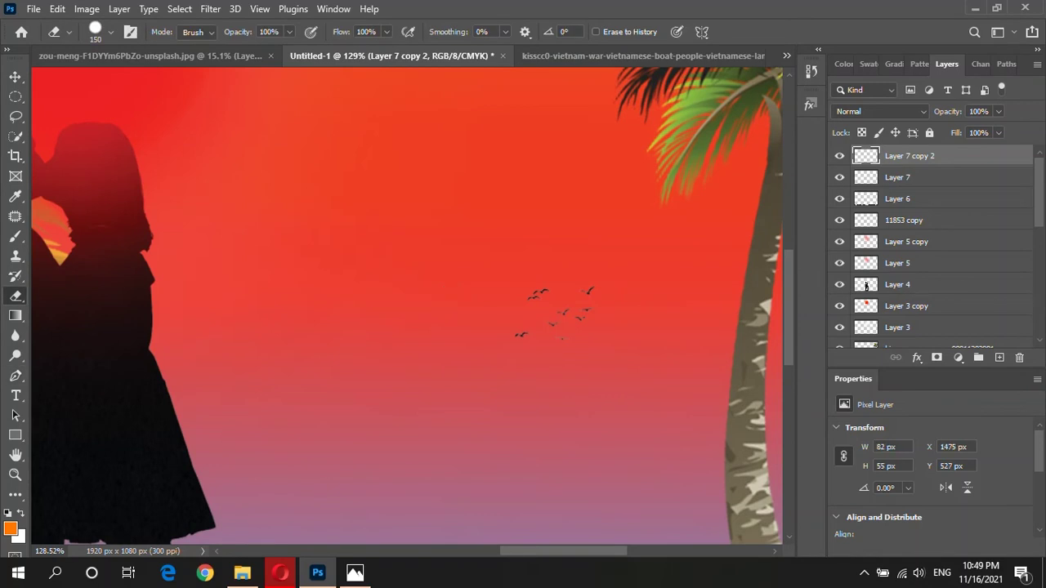
{"action": "key", "text": "ctrl+0"}
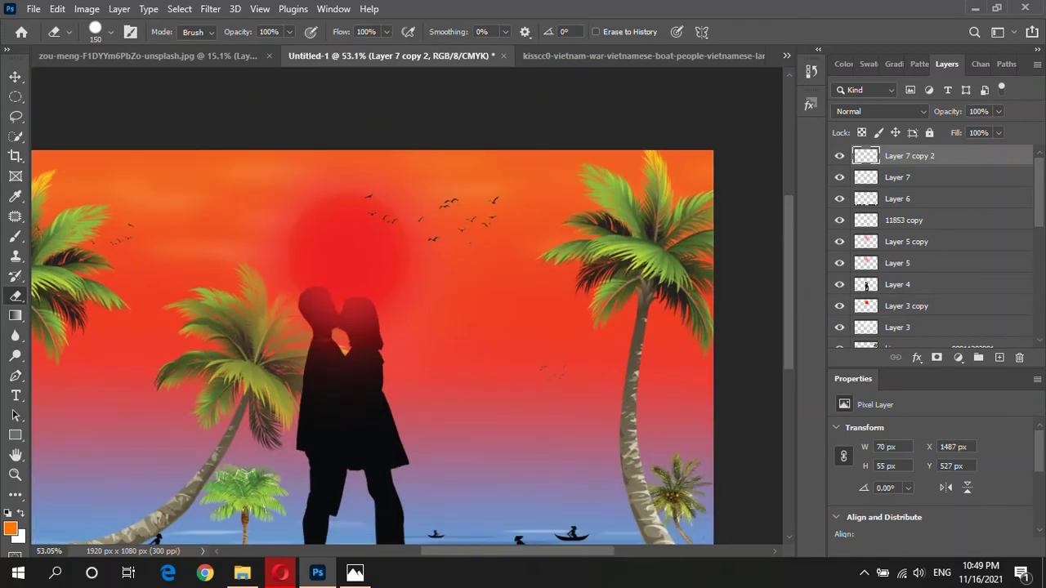
{"action": "key", "text": "v"}
{"action": "key", "text": "ctrl+minus"}
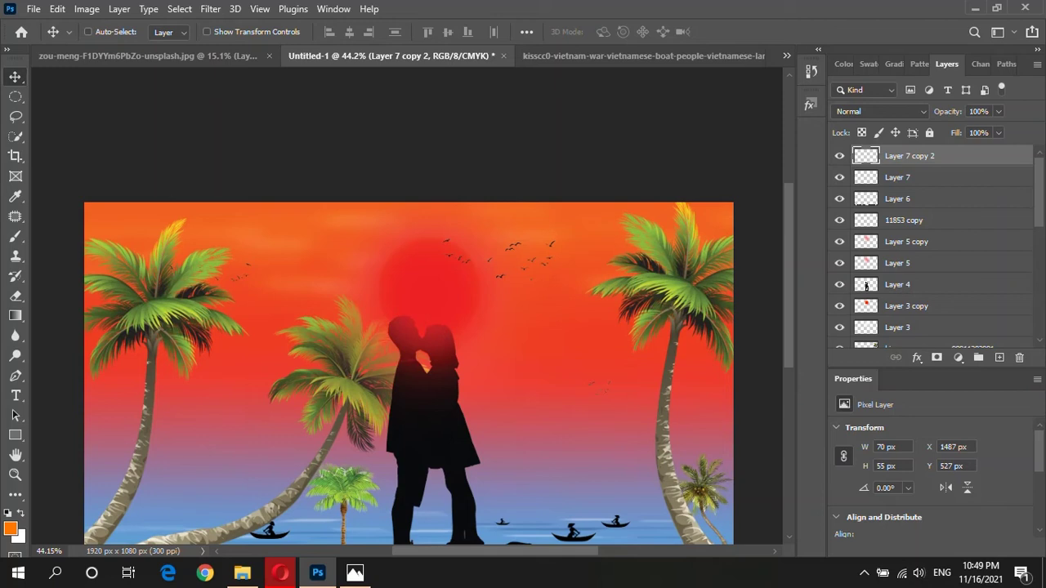
{"action": "left_click", "coordinate": [839, 263]}
{"action": "key", "text": "ctrl+minus"}
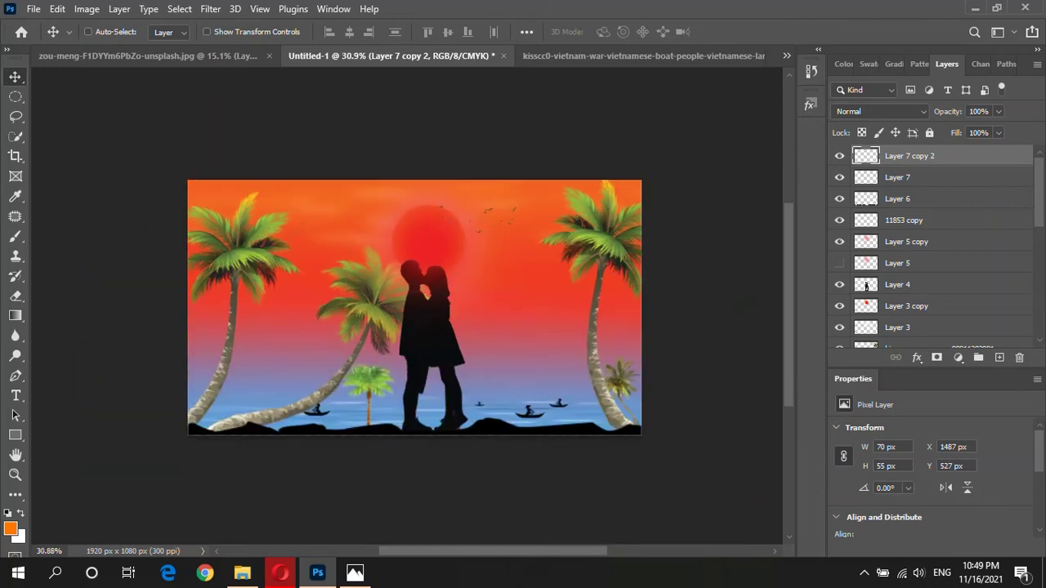
{"action": "key", "text": "ctrl+plus"}
{"action": "key", "text": "ctrl+plus"}
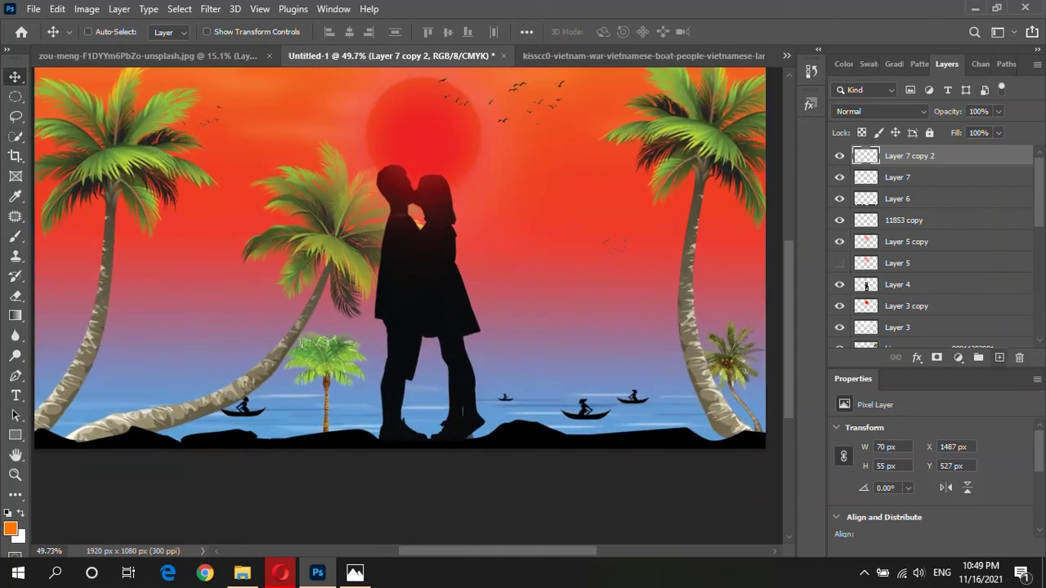
{"action": "key", "text": "ctrl+shift+alt+n"}
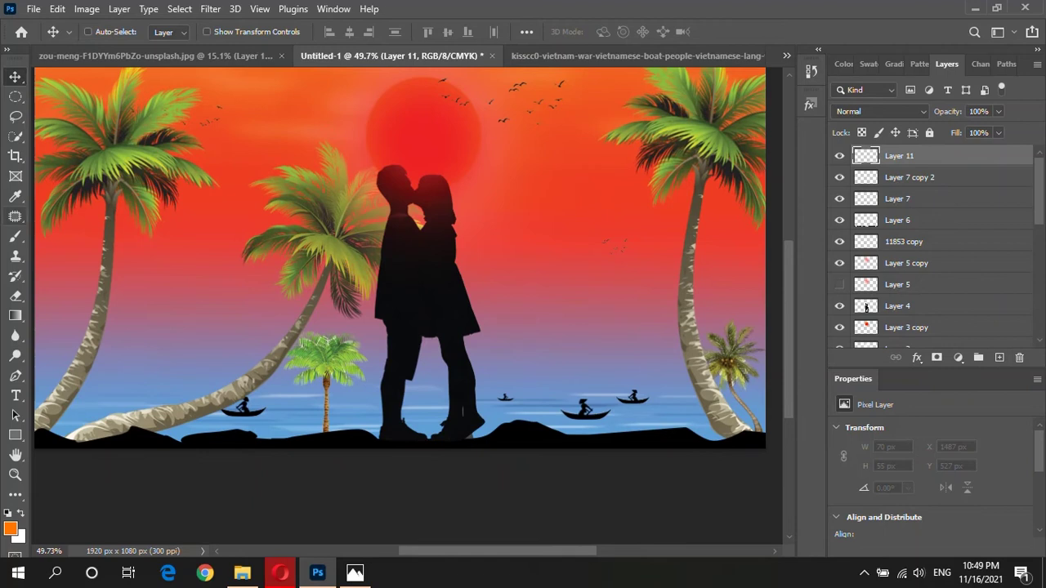
Switch to the Brush and set the foreground colour to red
{"action": "left_click", "coordinate": [15, 236]}
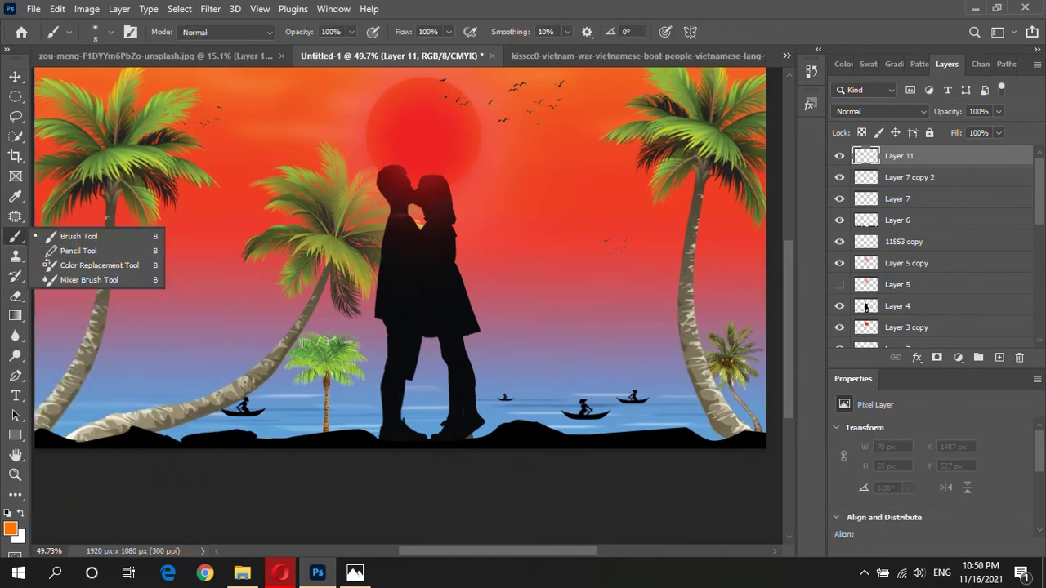
{"action": "left_click", "coordinate": [11, 529]}
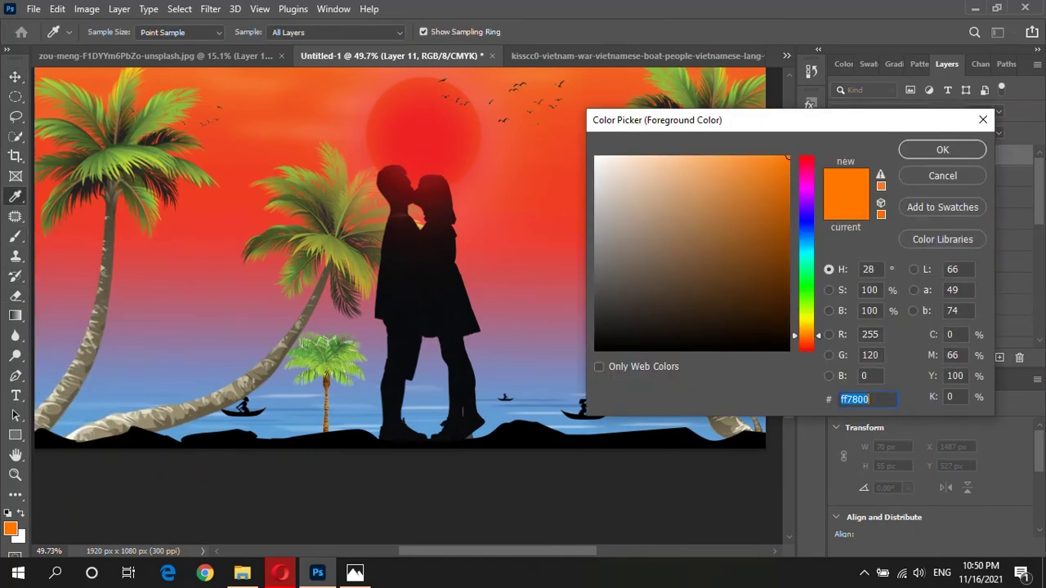
{"action": "left_click", "coordinate": [805, 348]}
{"action": "left_click", "coordinate": [942, 150]}
{"action": "key", "text": "ctrl+z"}
Paint trial red strokes below the couple and preview a 47-pixel Motion Blur
{"action": "left_click_drag", "start_coordinate": [425, 404], "coordinate": [425, 421]}
{"action": "left_click_drag", "start_coordinate": [372, 359], "coordinate": [373, 369]}
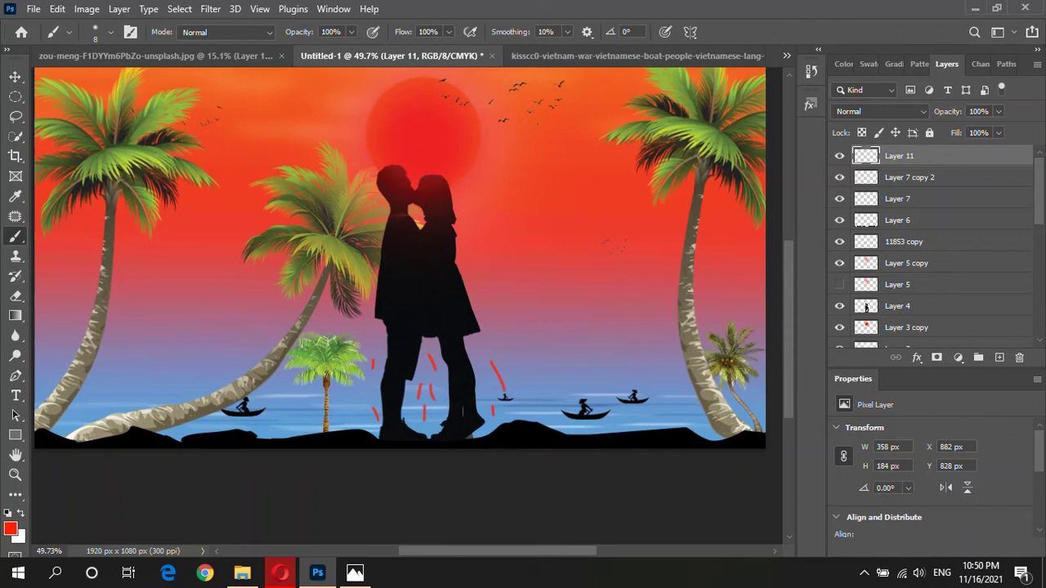
{"action": "left_click", "coordinate": [210, 9]}
{"action": "mouse_move", "coordinate": [219, 205]}
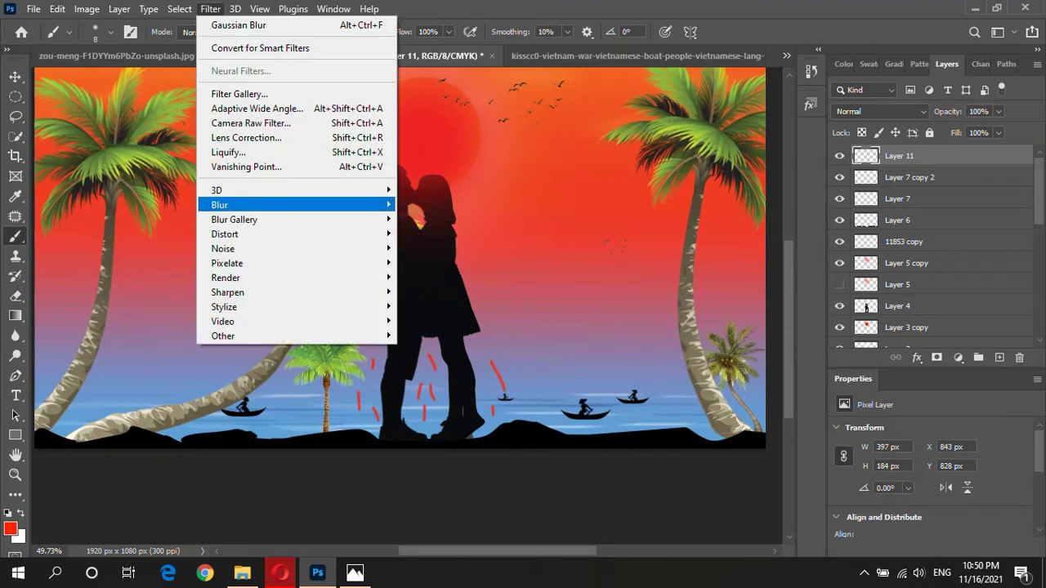
{"action": "left_click", "coordinate": [435, 291]}
{"action": "left_click_drag", "start_coordinate": [452, 350], "coordinate": [439, 350]}
{"action": "left_click_drag", "start_coordinate": [457, 71], "coordinate": [662, 71]}
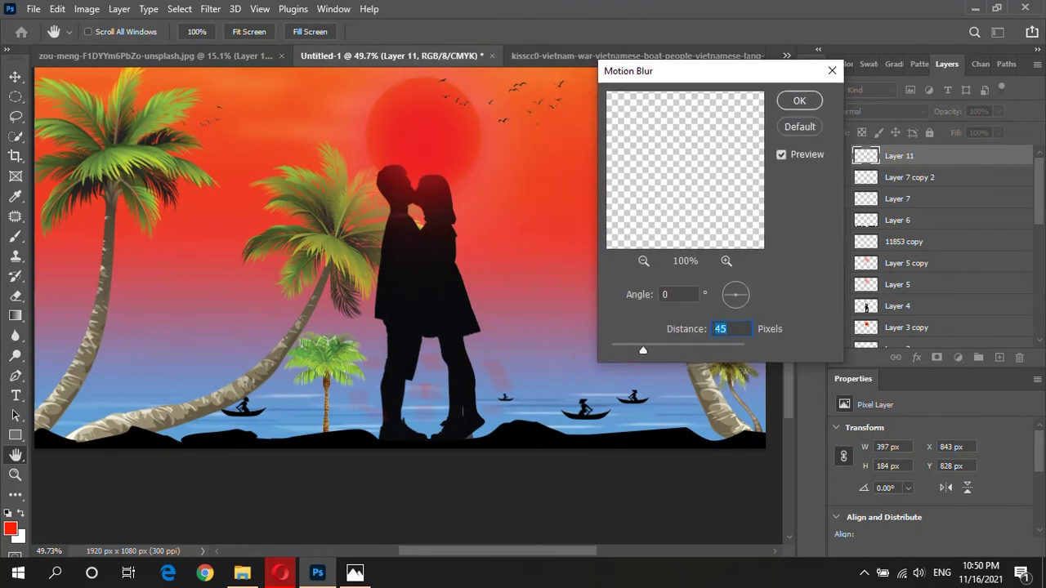
{"action": "left_click_drag", "start_coordinate": [642, 350], "coordinate": [644, 349]}
Cancel the Motion Blur and undo the trial red strokes
{"action": "key", "text": "Escape"}
{"action": "key", "text": "b"}
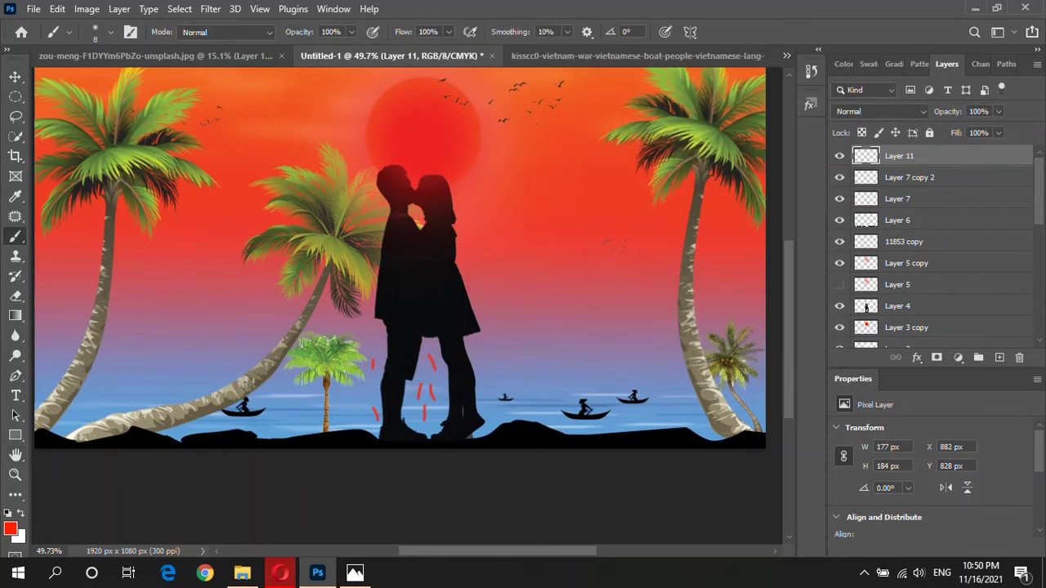
{"action": "key", "text": "ctrl+z"}
{"action": "key", "text": "ctrl+z"}
{"action": "key", "text": "ctrl+z"}
{"action": "scroll", "coordinate": [400, 262], "scroll_direction": "up", "scroll_amount": 1}
{"action": "scroll", "coordinate": [400, 262], "scroll_direction": "down", "scroll_amount": 2}
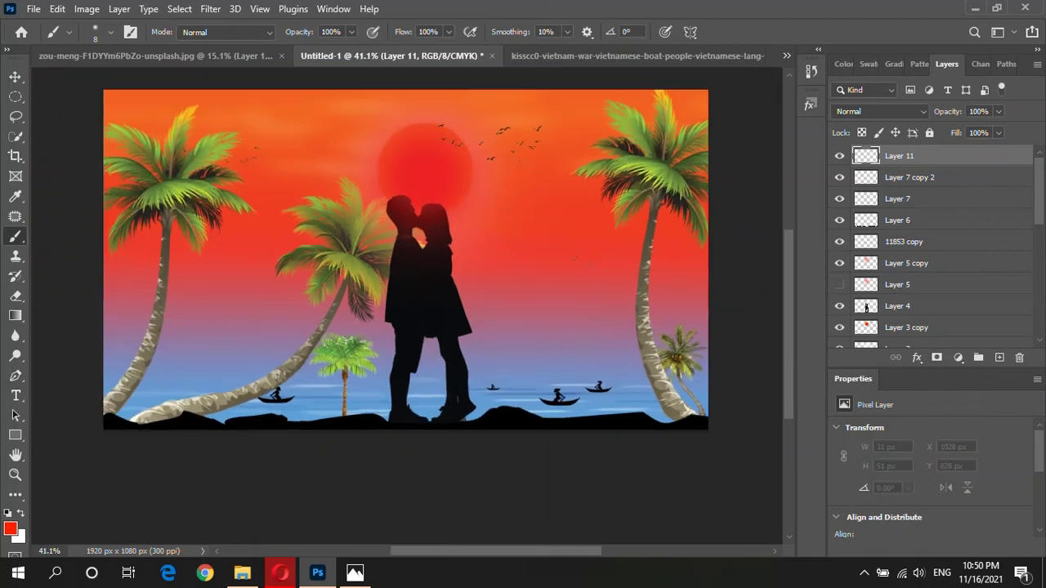
Paint small red dots on the sea below the couple
{"action": "scroll", "coordinate": [457, 392], "scroll_direction": "up", "scroll_amount": 1}
{"action": "scroll", "coordinate": [458, 392], "scroll_direction": "up", "scroll_amount": 2}
{"action": "scroll", "coordinate": [457, 392], "scroll_direction": "down", "scroll_amount": 2}
{"action": "scroll", "coordinate": [458, 392], "scroll_direction": "up", "scroll_amount": 3}
{"action": "scroll", "coordinate": [516, 405], "scroll_direction": "up", "scroll_amount": 1}
{"action": "left_click", "coordinate": [479, 321]}
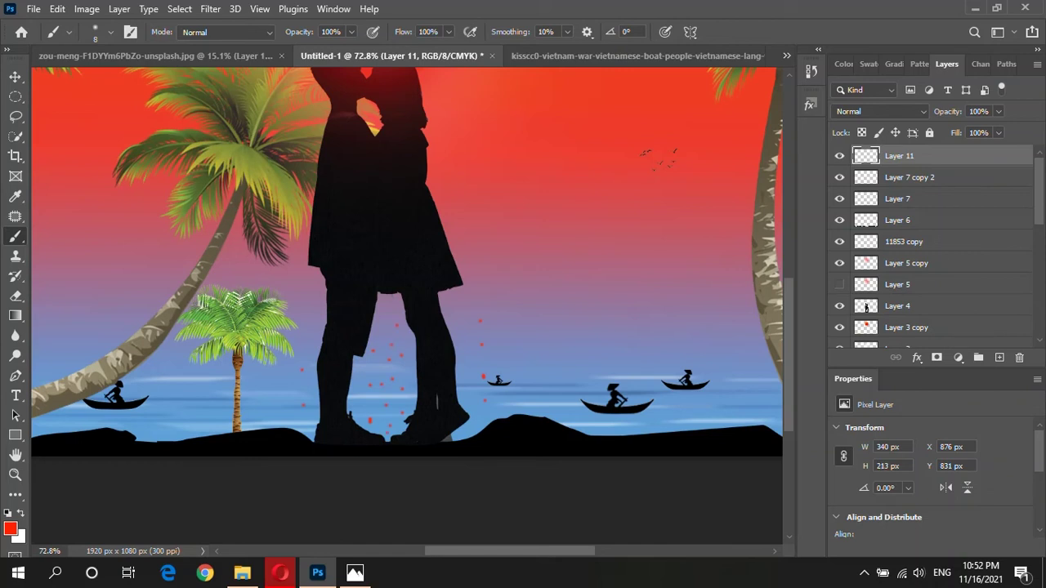
Motion-blur the red dots into vertical 90° streaks, raising the distance from 30, and duplicate Layer 11
{"action": "left_click", "coordinate": [210, 8]}
{"action": "left_click", "coordinate": [433, 291]}
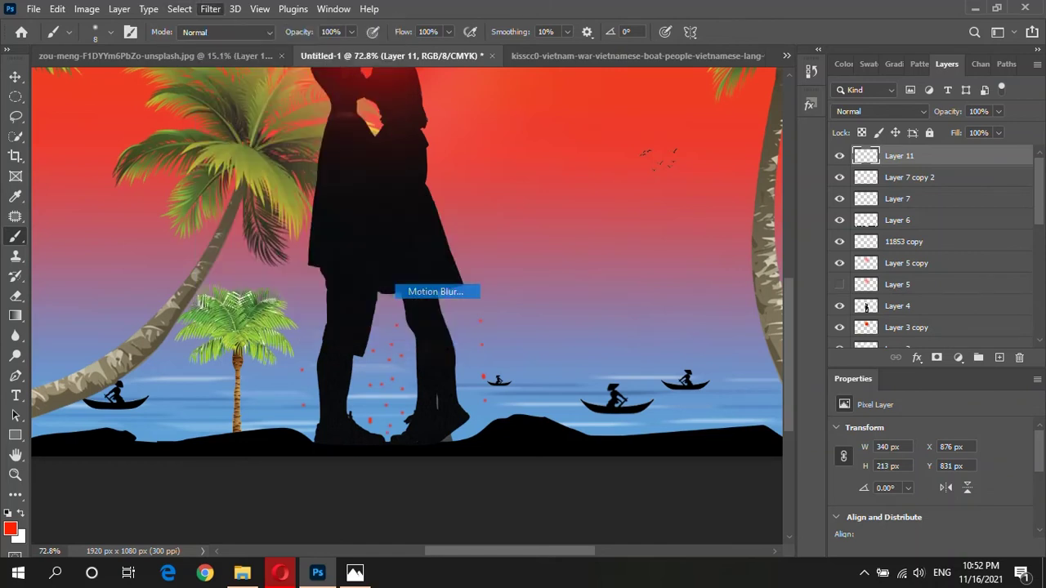
{"action": "key", "text": "Tab"}
{"action": "type", "text": "30"}
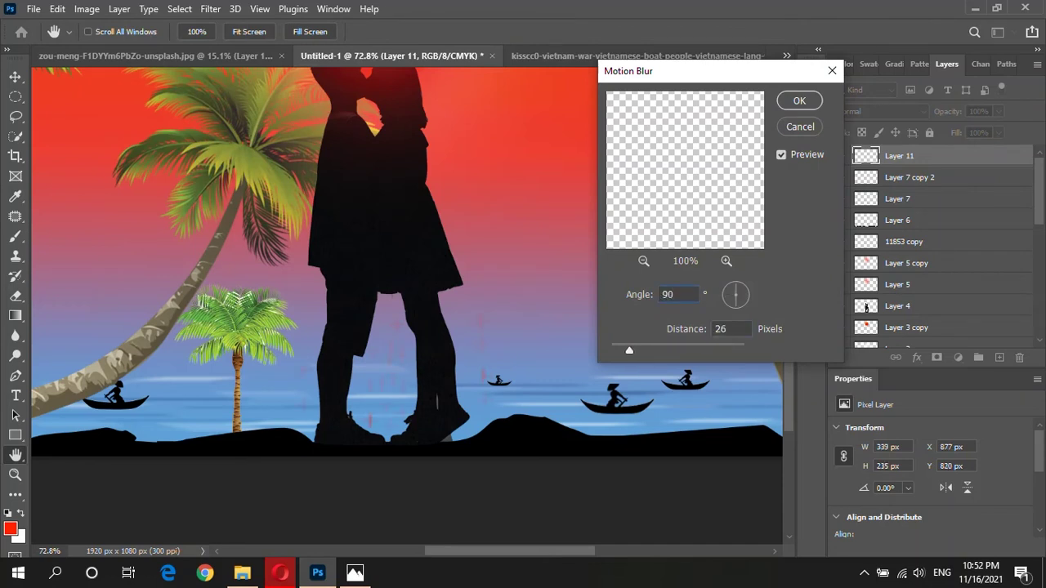
{"action": "key", "text": "Tab"}
{"action": "key", "text": "shift+Up"}
{"action": "key", "text": "shift+Up"}
{"action": "key", "text": "shift+Up"}
{"action": "key", "text": "Up"}
{"action": "key", "text": "shift+Up"}
{"action": "key", "text": "shift+Up"}
{"action": "key", "text": "shift+Up"}
{"action": "key", "text": "Up"}
{"action": "key", "text": "Up"}
{"action": "key", "text": "Up"}
{"action": "key", "text": "shift+Up"}
{"action": "key", "text": "Up"}
{"action": "key", "text": "Up"}
{"action": "key", "text": "Up"}
{"action": "key", "text": "Up"}
{"action": "key", "text": "Up"}
{"action": "key", "text": "Up"}
{"action": "key", "text": "Return"}
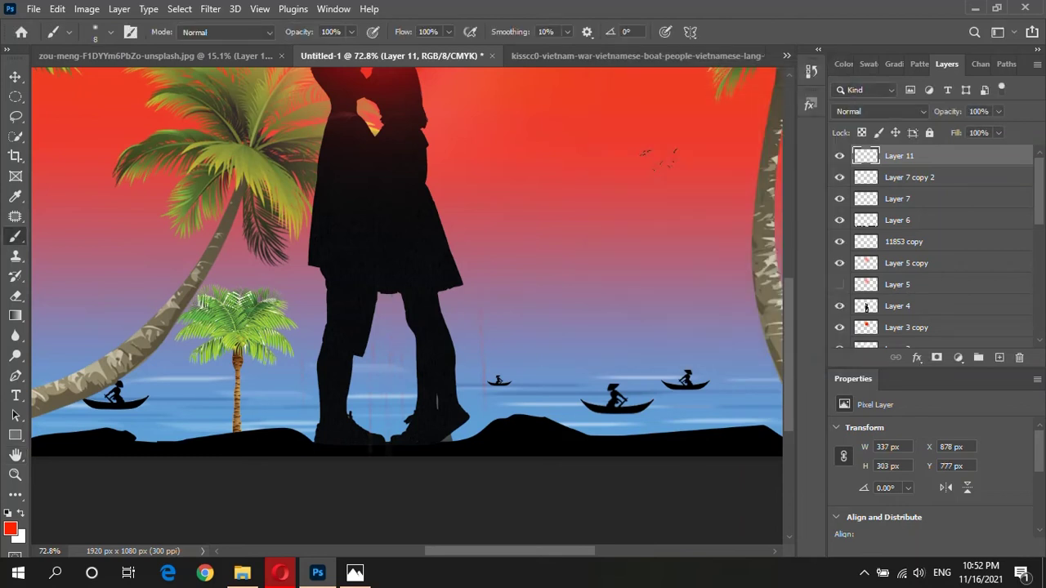
{"action": "key", "text": "ctrl+j"}
{"action": "key", "text": "ctrl+j"}
{"action": "key", "text": "ctrl+j"}
{"action": "key", "text": "ctrl+j"}
{"action": "key", "text": "ctrl+j"}
{"action": "key", "text": "ctrl+j"}
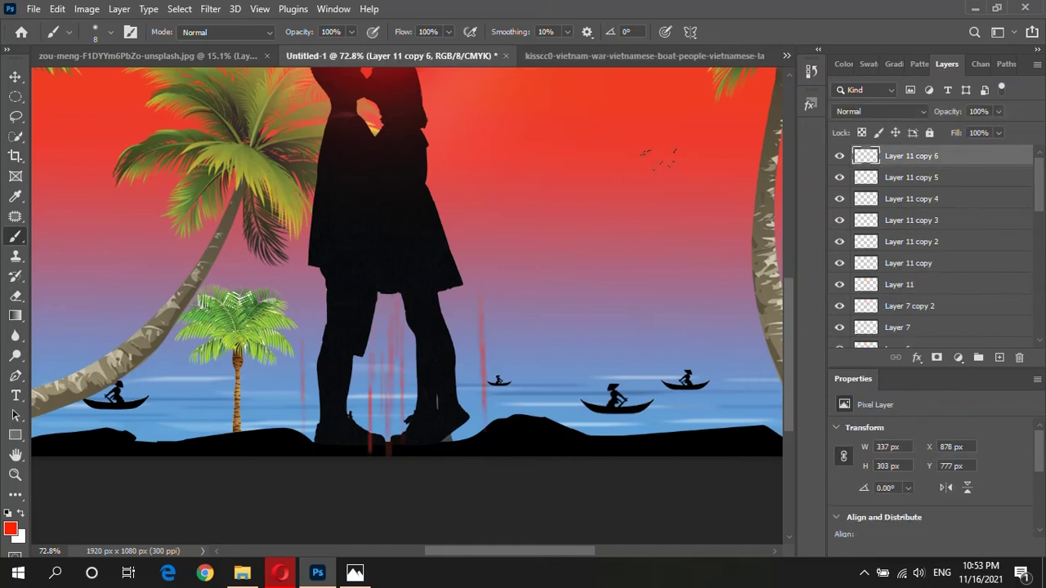
Merge the Layer 11 copy red streak layers and apply a 7.4 px Gaussian Blur
{"action": "left_click", "coordinate": [899, 284]}
{"action": "left_click", "coordinate": [911, 155], "text": "shift"}
{"action": "key", "text": "ctrl+r"}
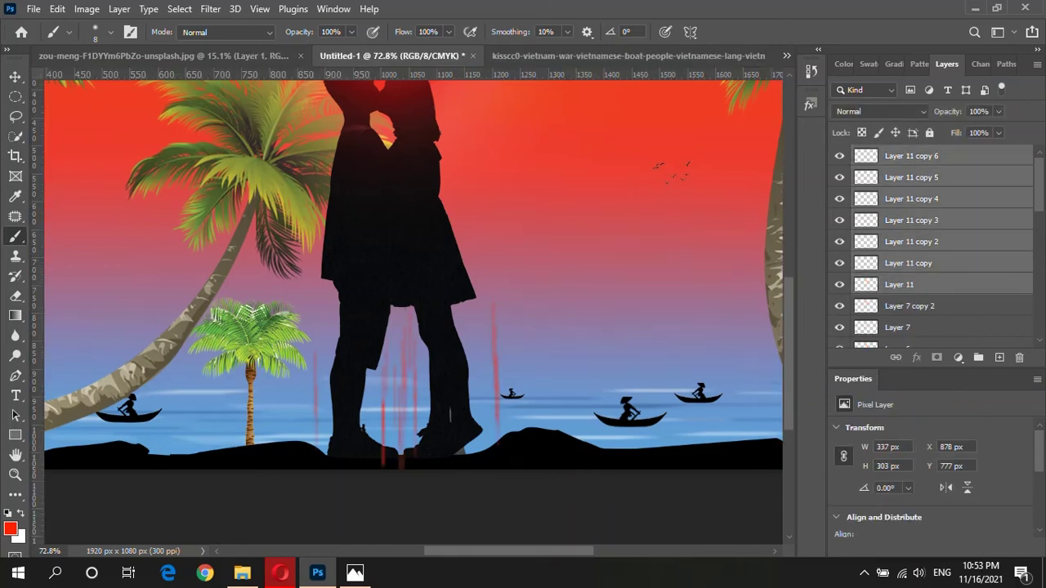
{"action": "key", "text": "ctrl+r"}
{"action": "key", "text": "ctrl+e"}
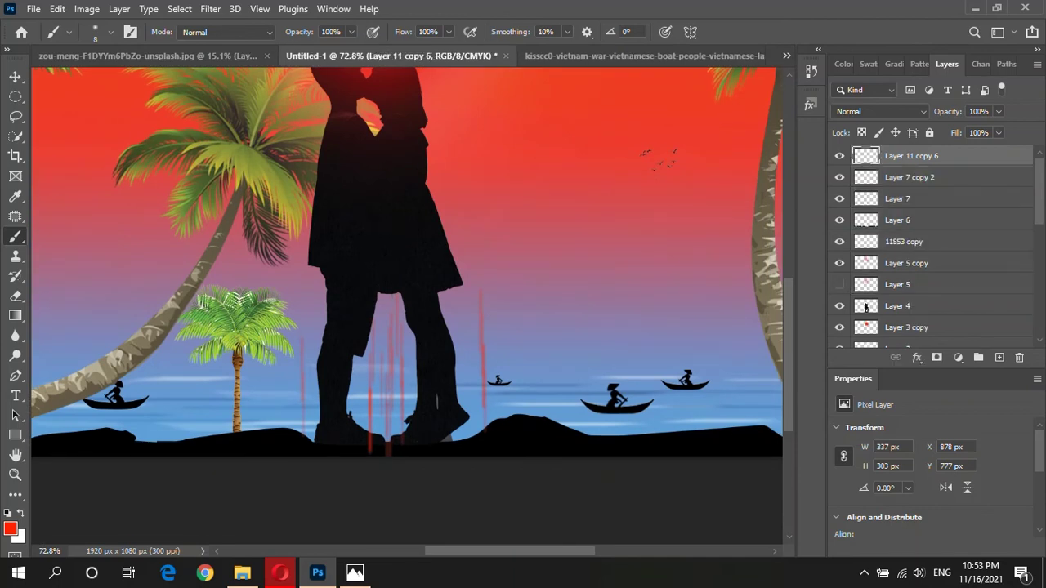
{"action": "left_click", "coordinate": [210, 8]}
{"action": "left_click", "coordinate": [461, 256]}
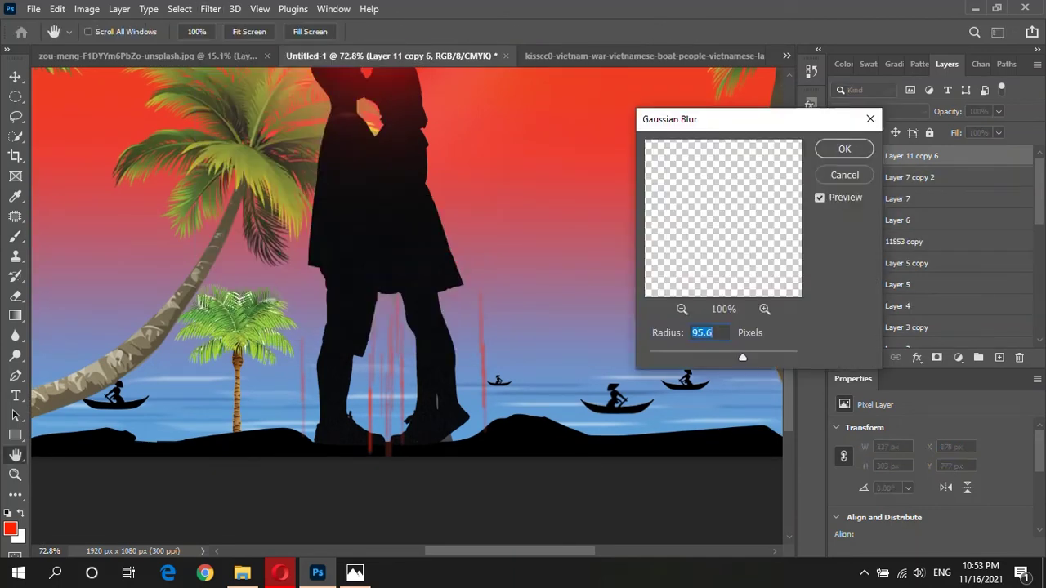
{"action": "type", "text": "7.4"}
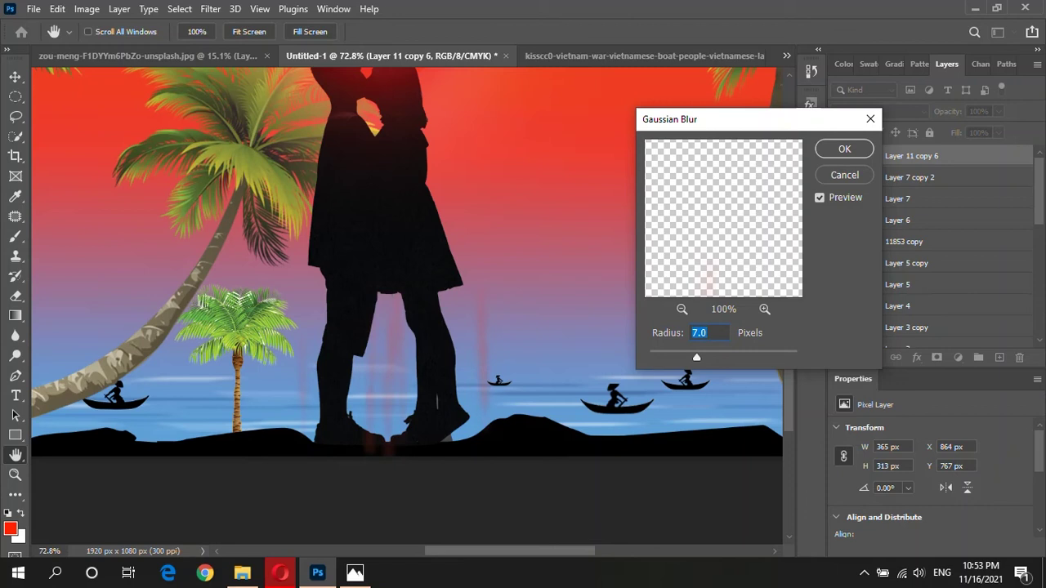
{"action": "key", "text": "Return"}
Duplicate the blurred streaks, merge the three layers, and Gaussian-blur again at radius 18
{"action": "key", "text": "ctrl+j"}
{"action": "key", "text": "ctrl+j"}
{"action": "left_click", "coordinate": [911, 198], "text": "shift"}
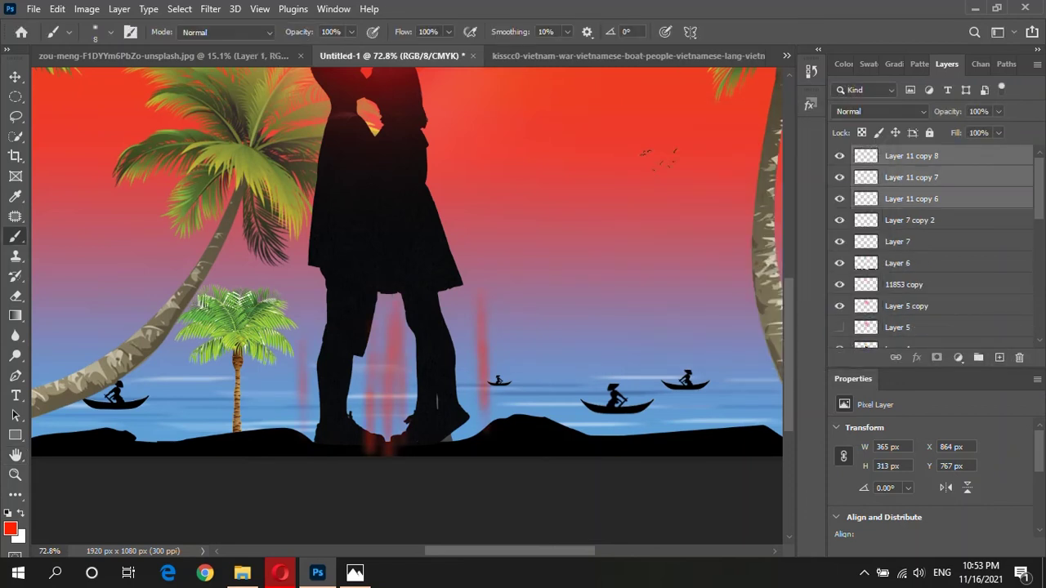
{"action": "key", "text": "ctrl+e"}
{"action": "left_click", "coordinate": [210, 8]}
{"action": "mouse_move", "coordinate": [219, 205]}
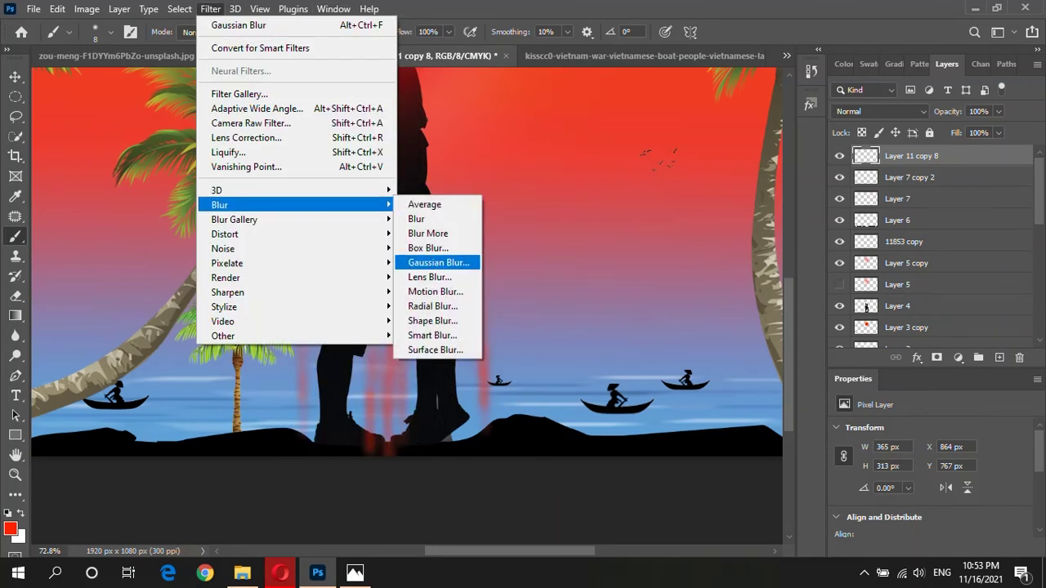
{"action": "key", "text": "Return"}
{"action": "left_click_drag", "start_coordinate": [696, 357], "coordinate": [720, 357]}
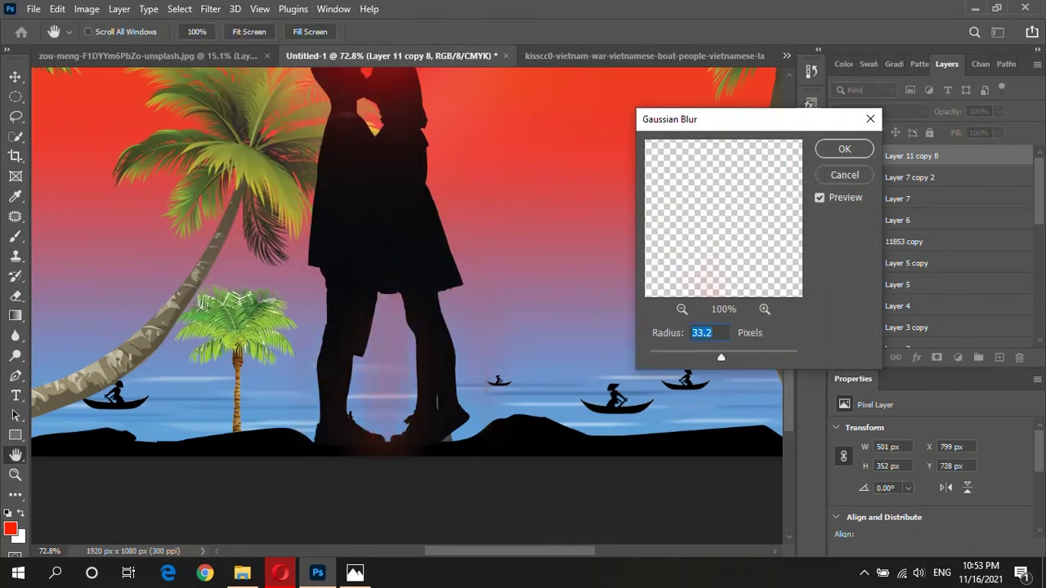
{"action": "type", "text": "18"}
{"action": "key", "text": "Return"}
Move the glow layer below the couple silhouette and shift it down on the sea
{"action": "left_click_drag", "start_coordinate": [911, 156], "coordinate": [866, 333]}
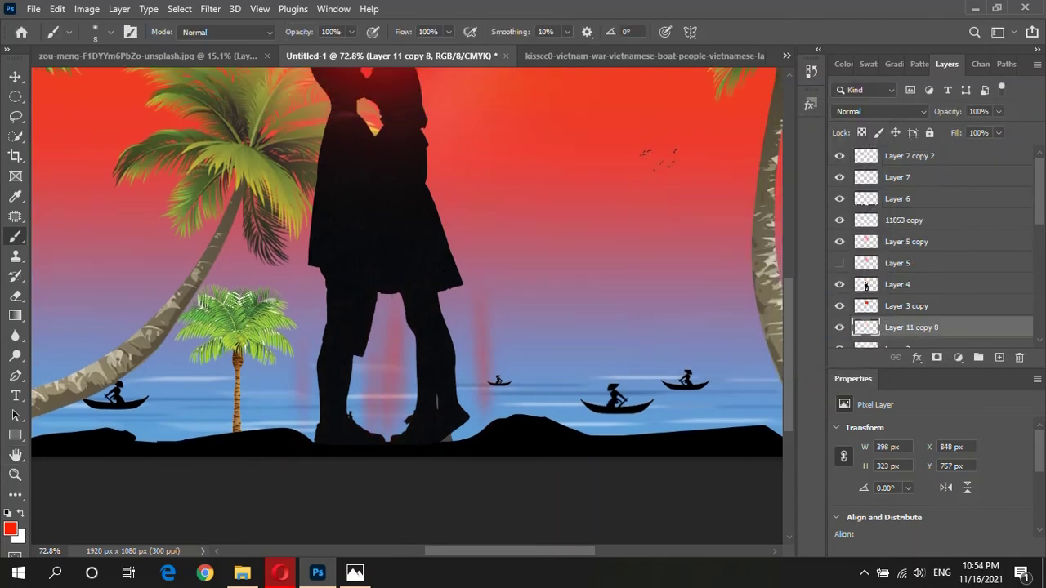
{"action": "key", "text": "v"}
{"action": "left_click_drag", "start_coordinate": [392, 321], "coordinate": [401, 363]}
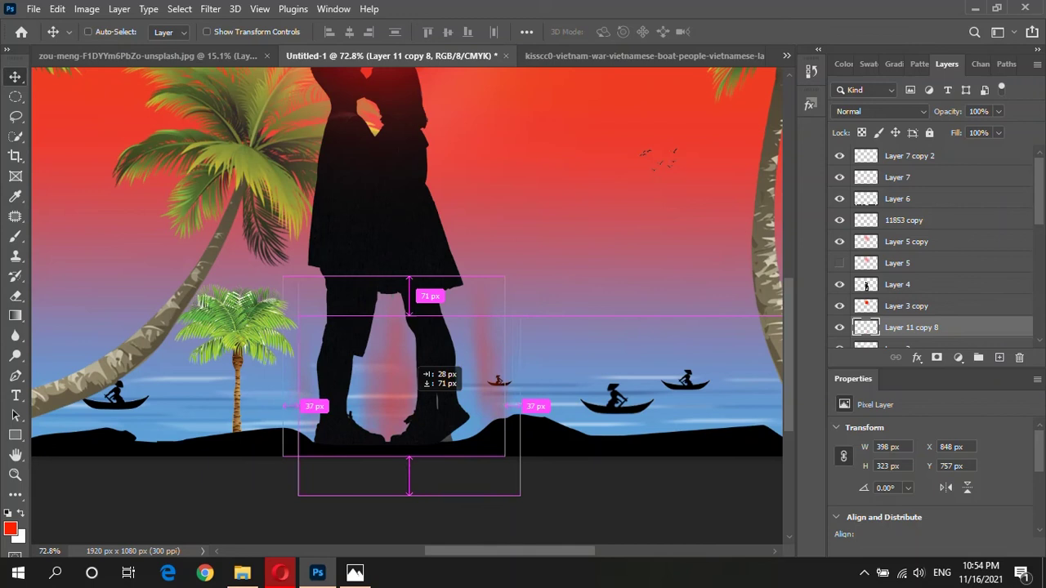
Spread duplicated red glow copies across the sea, merging them as they are made
{"action": "left_click_drag", "start_coordinate": [408, 369], "coordinate": [392, 353]}
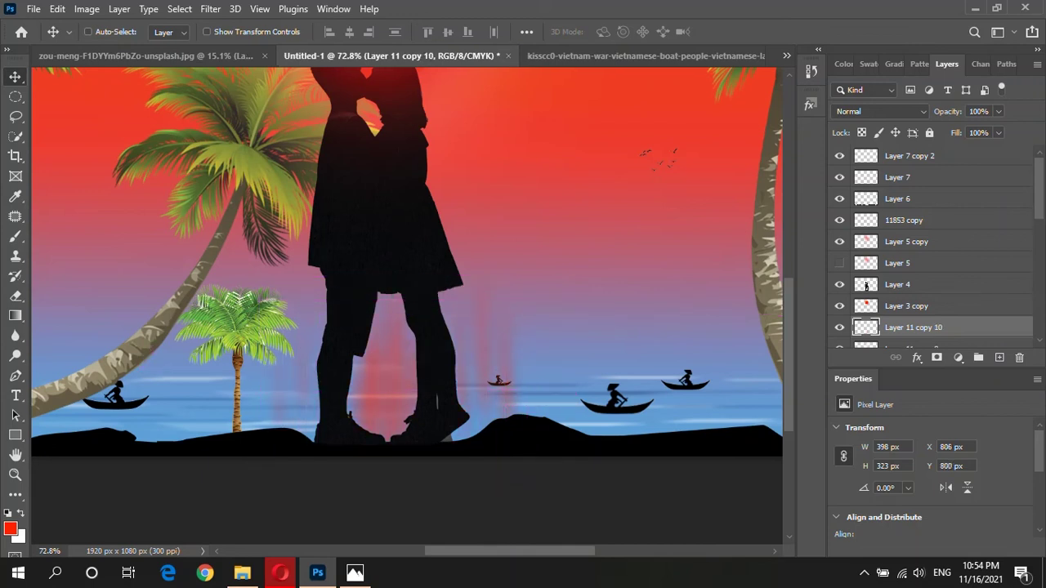
{"action": "scroll", "coordinate": [931, 245], "scroll_direction": "down", "scroll_amount": 3}
{"action": "scroll", "coordinate": [523, 306], "scroll_direction": "down", "scroll_amount": 5}
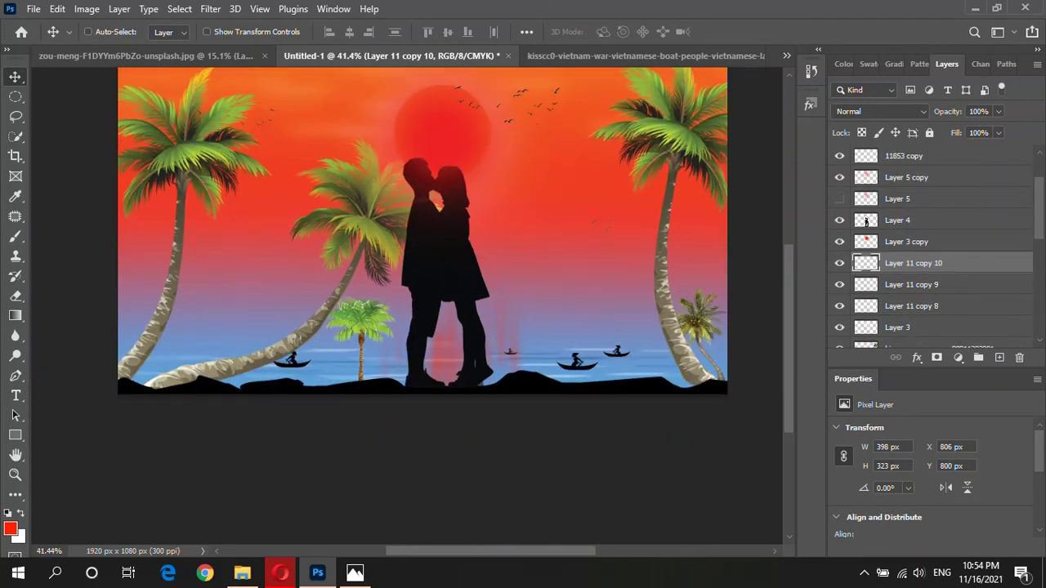
{"action": "mouse_move", "coordinate": [441, 359]}
{"action": "left_mouse_down"}
{"action": "mouse_move", "coordinate": [384, 351]}
{"action": "mouse_move", "coordinate": [462, 327]}
{"action": "mouse_move", "coordinate": [500, 331]}
{"action": "left_mouse_up"}
{"action": "scroll", "coordinate": [384, 351], "scroll_direction": "up", "scroll_amount": 2}
{"action": "scroll", "coordinate": [384, 352], "scroll_direction": "up", "scroll_amount": 1}
{"action": "scroll", "coordinate": [500, 331], "scroll_direction": "down", "scroll_amount": 3}
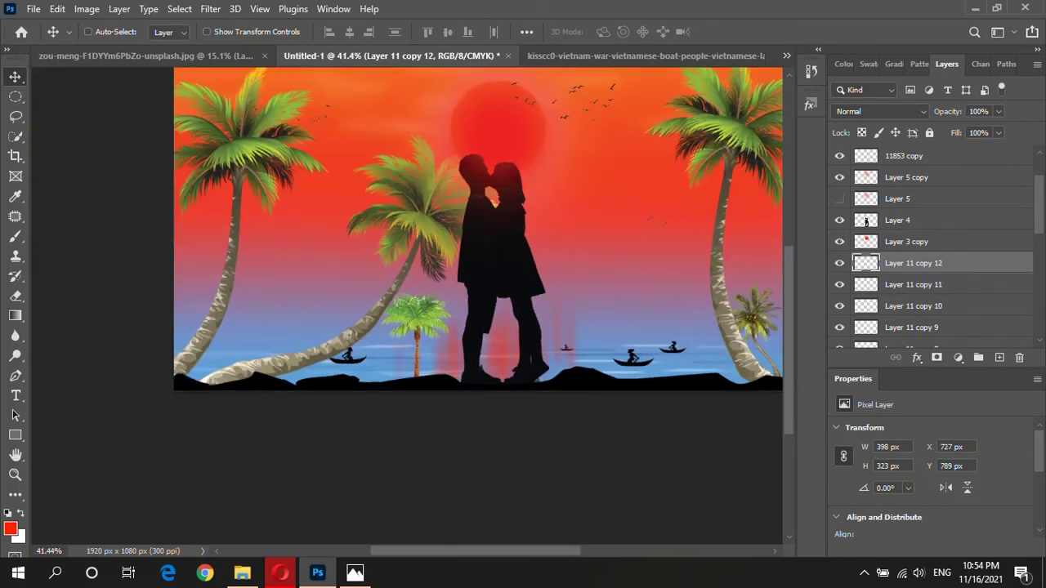
{"action": "left_click", "coordinate": [940, 306], "text": "shift"}
{"action": "left_click", "coordinate": [939, 327], "text": "shift"}
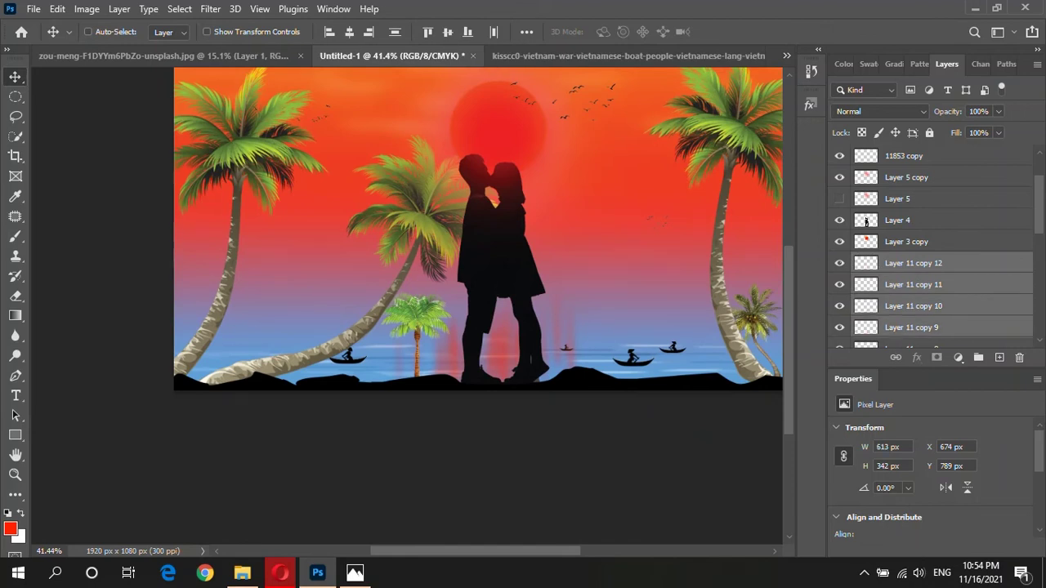
{"action": "key", "text": "ctrl+e"}
{"action": "mouse_move", "coordinate": [517, 311]}
{"action": "left_mouse_down"}
{"action": "mouse_move", "coordinate": [642, 317]}
{"action": "mouse_move", "coordinate": [445, 315]}
{"action": "left_mouse_up"}
Merge all the glow layers into one and apply a 20 px Gaussian Blur
{"action": "left_click", "coordinate": [911, 327], "text": "shift"}
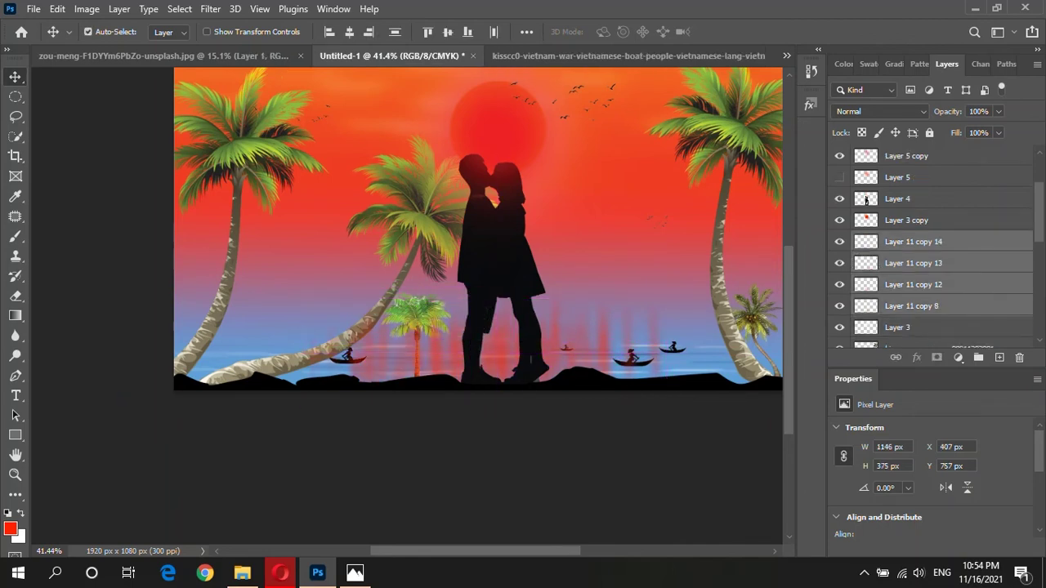
{"action": "key", "text": "ctrl+e"}
{"action": "left_click", "coordinate": [210, 9]}
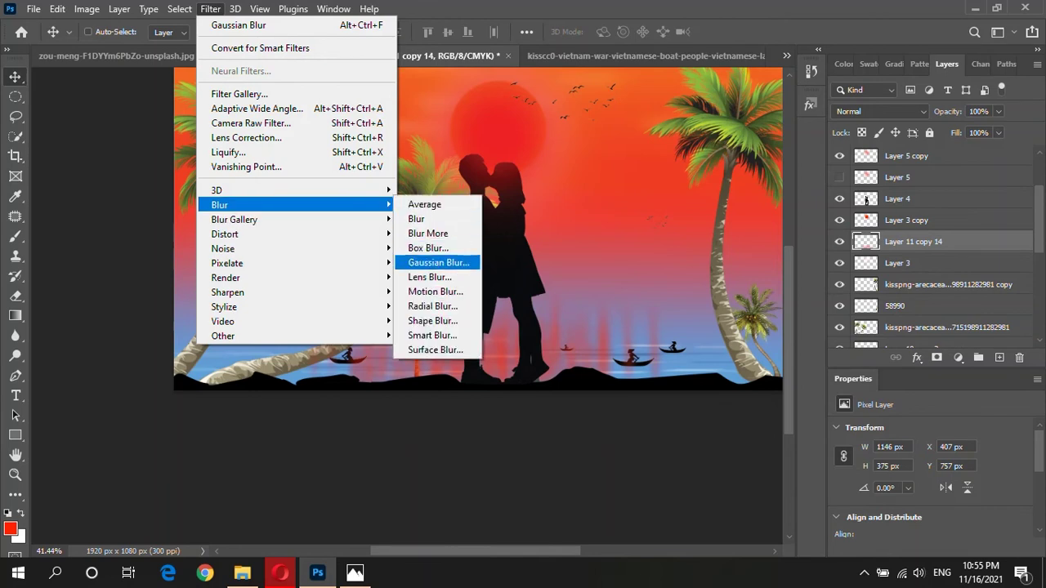
{"action": "left_click", "coordinate": [443, 262]}
{"action": "type", "text": "20"}
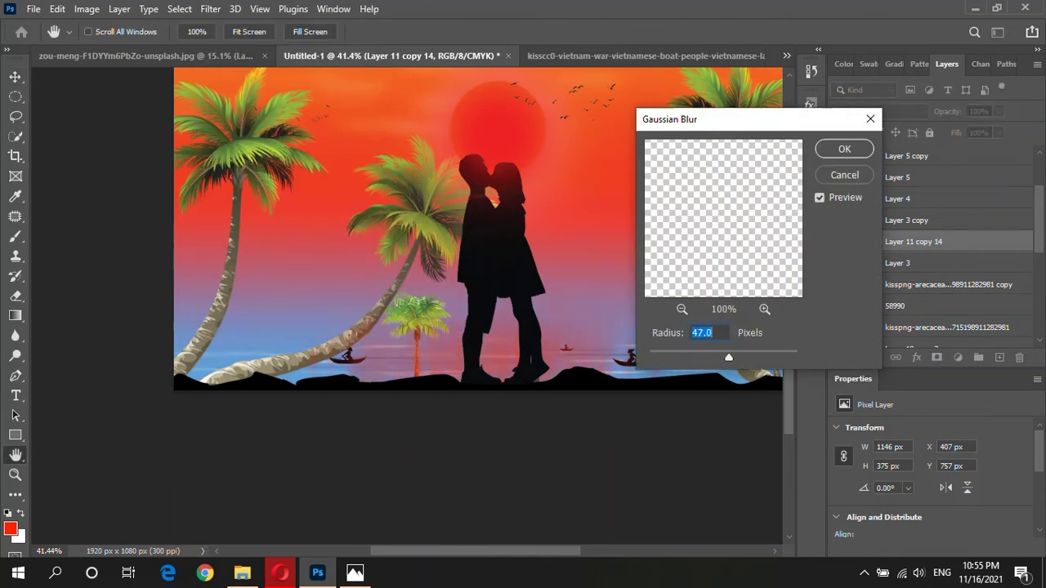
{"action": "key", "text": "Return"}
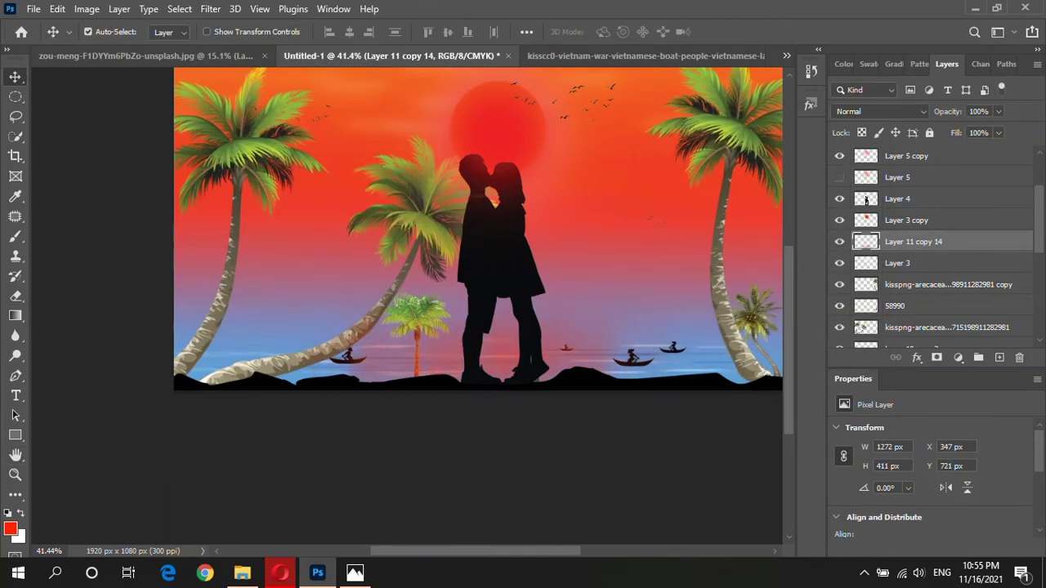
Duplicate the blurred glow and place the copies at different spots on the sea
{"action": "key", "text": "ctrl+alt+a"}
{"action": "left_click", "coordinate": [913, 241]}
{"action": "mouse_move", "coordinate": [572, 343]}
{"action": "left_mouse_down"}
{"action": "mouse_move", "coordinate": [603, 263]}
{"action": "mouse_move", "coordinate": [660, 330]}
{"action": "left_mouse_up"}
{"action": "scroll", "coordinate": [513, 333], "scroll_direction": "down", "scroll_amount": 2}
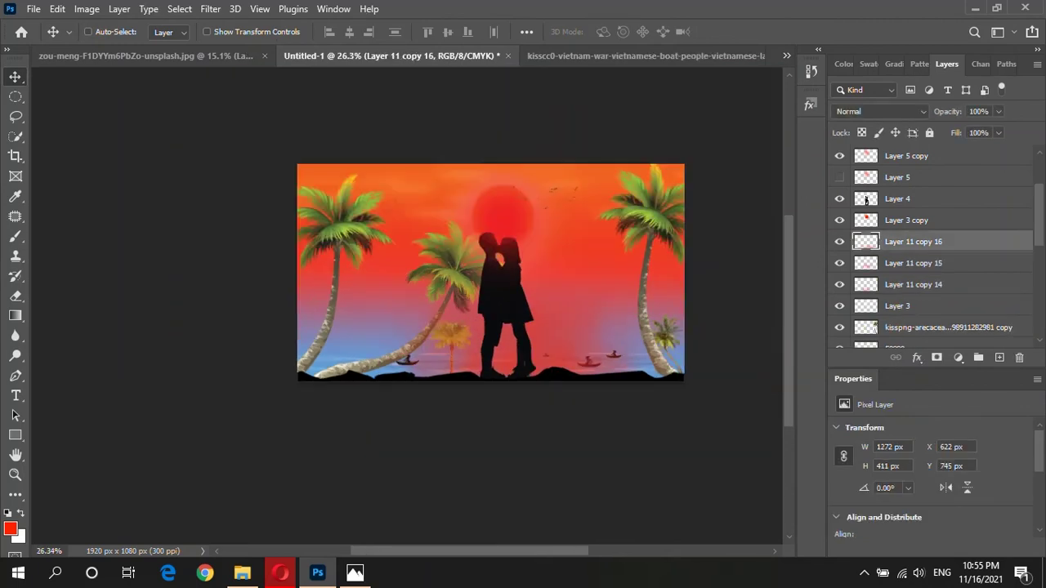
{"action": "scroll", "coordinate": [570, 354], "scroll_direction": "up", "scroll_amount": 1}
{"action": "left_click_drag", "start_coordinate": [569, 354], "coordinate": [447, 358]}
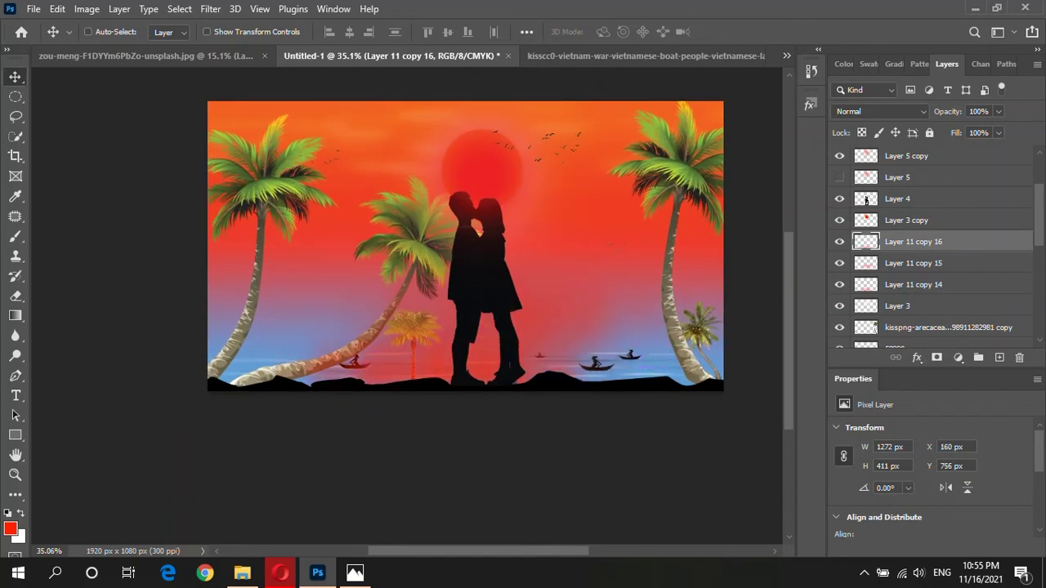
{"action": "left_click_drag", "start_coordinate": [448, 319], "coordinate": [664, 300]}
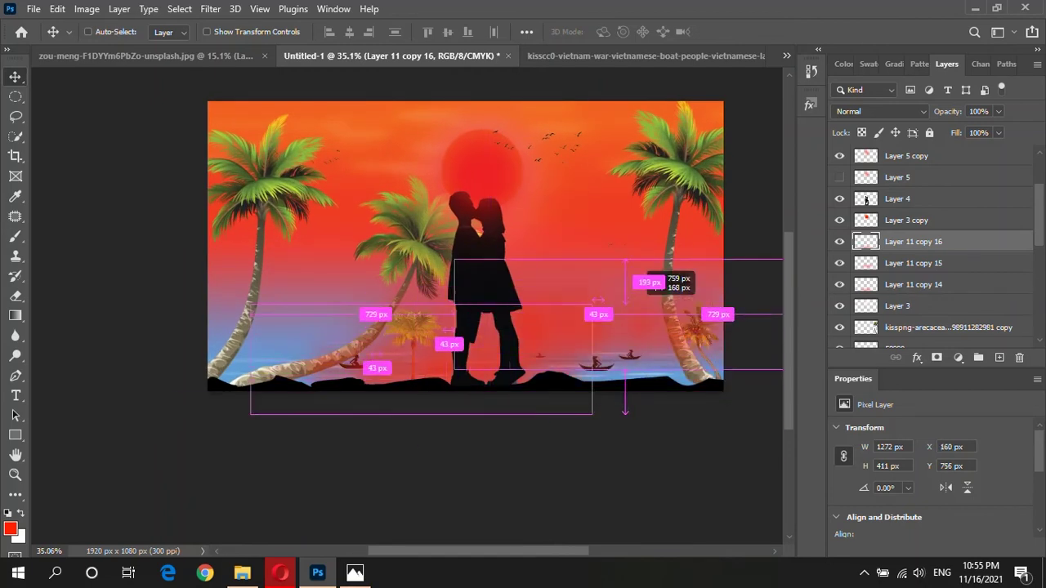
{"action": "left_click_drag", "start_coordinate": [664, 300], "coordinate": [660, 327]}
Lower the earlier glow copy's opacity to 59%
{"action": "left_click", "coordinate": [913, 262]}
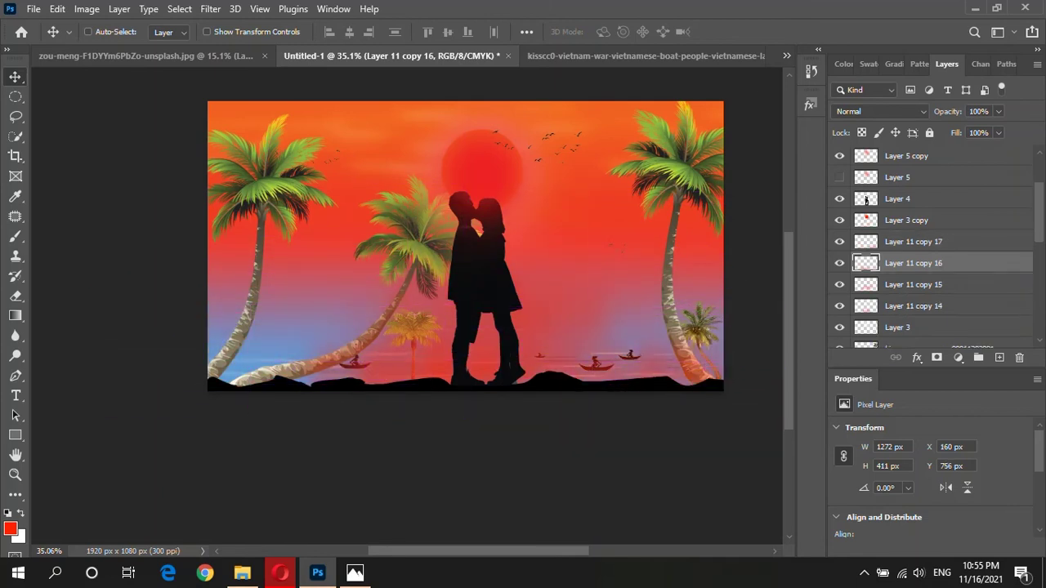
{"action": "left_click", "coordinate": [998, 111]}
{"action": "left_click_drag", "start_coordinate": [996, 130], "coordinate": [970, 129]}
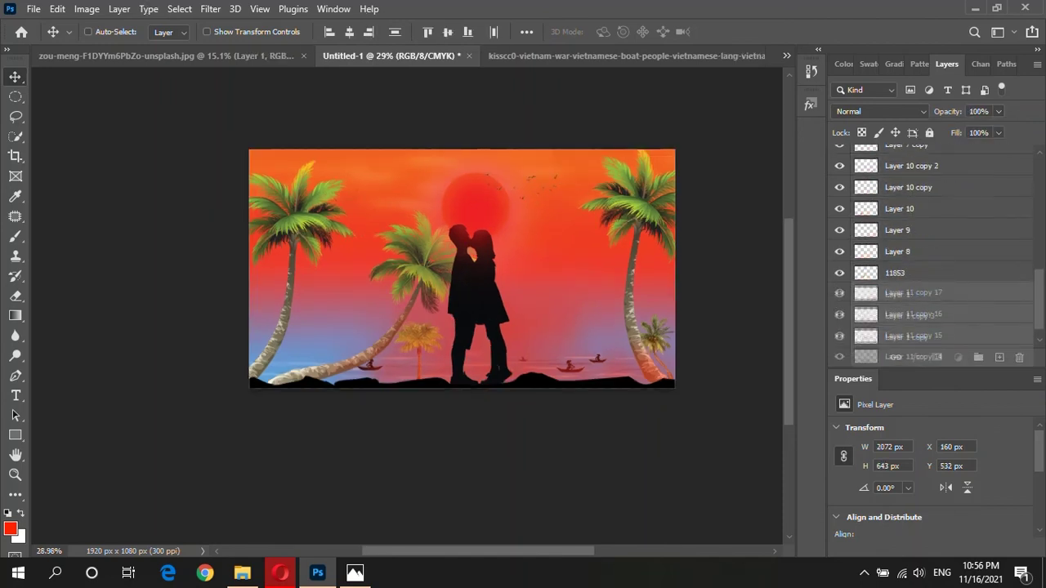
Duplicate the red glow to the left side of the sea and set its opacity to 52%
{"action": "scroll", "coordinate": [462, 270], "scroll_direction": "up", "scroll_amount": 3}
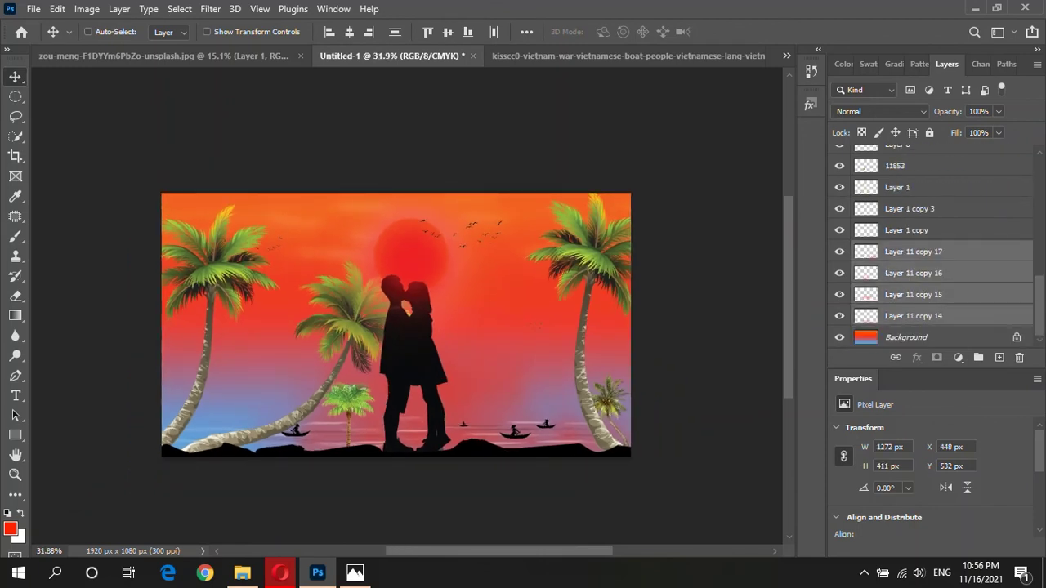
{"action": "left_click_drag", "start_coordinate": [413, 382], "coordinate": [209, 425]}
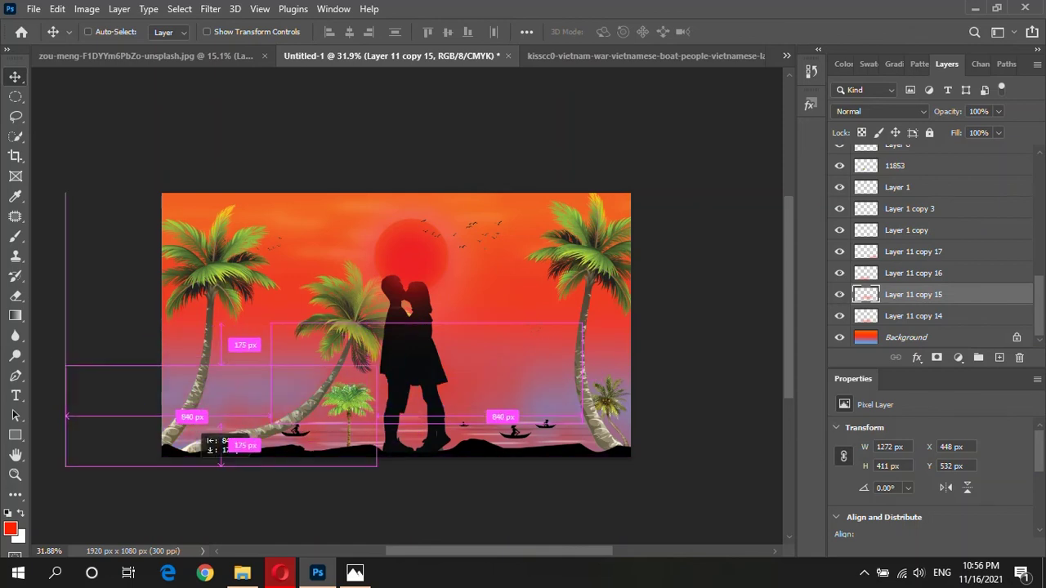
{"action": "left_click_drag", "start_coordinate": [219, 365], "coordinate": [214, 345]}
{"action": "scroll", "coordinate": [388, 393], "scroll_direction": "down", "scroll_amount": 3}
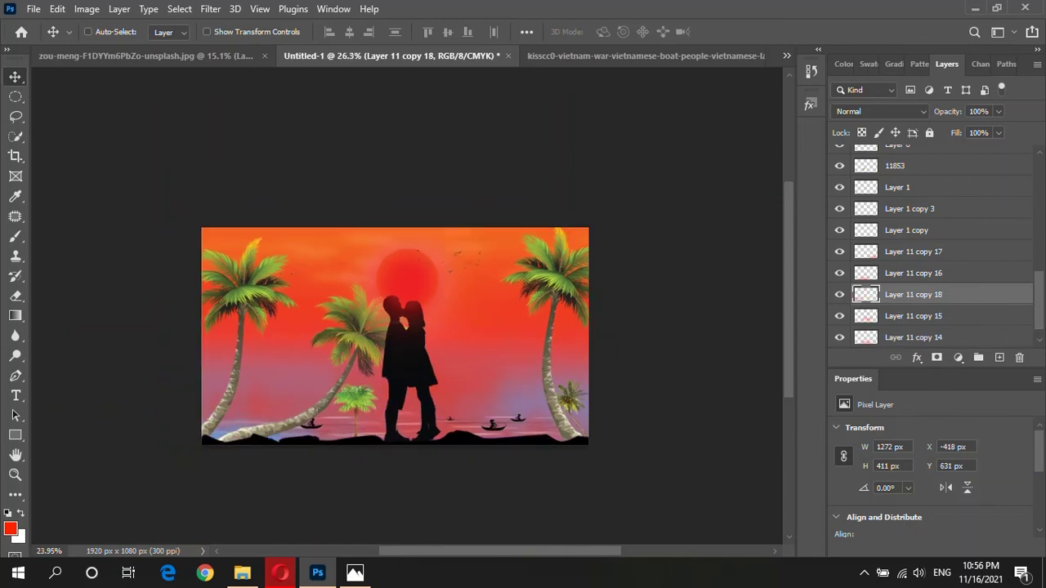
{"action": "left_click", "coordinate": [997, 111]}
{"action": "mouse_move", "coordinate": [1002, 129]}
{"action": "left_mouse_down"}
{"action": "mouse_move", "coordinate": [955, 129]}
{"action": "mouse_move", "coordinate": [965, 129]}
{"action": "left_mouse_up"}
{"action": "scroll", "coordinate": [336, 311], "scroll_direction": "up", "scroll_amount": 5}
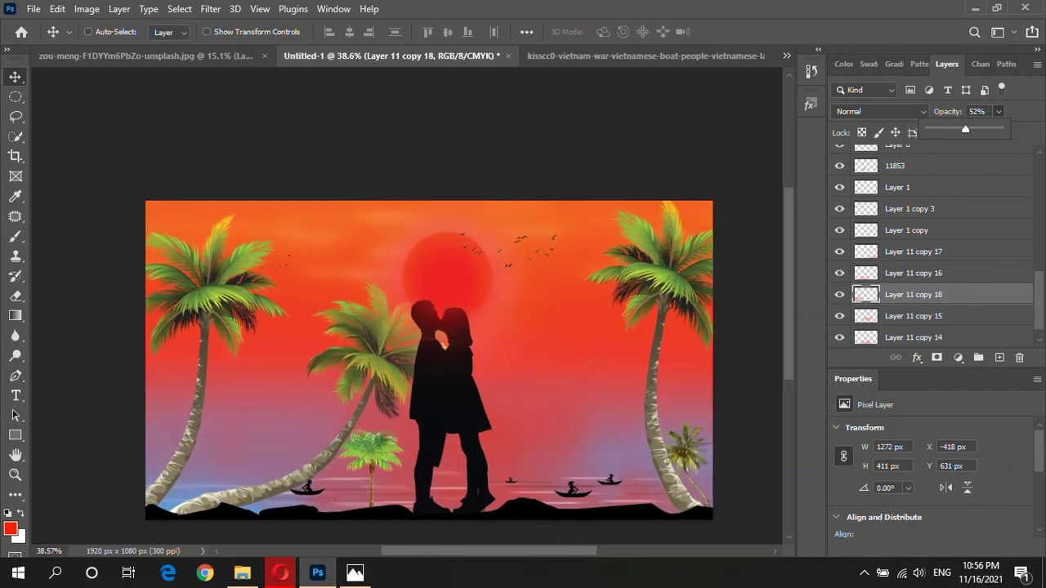
{"action": "scroll", "coordinate": [443, 394], "scroll_direction": "down", "scroll_amount": 1}
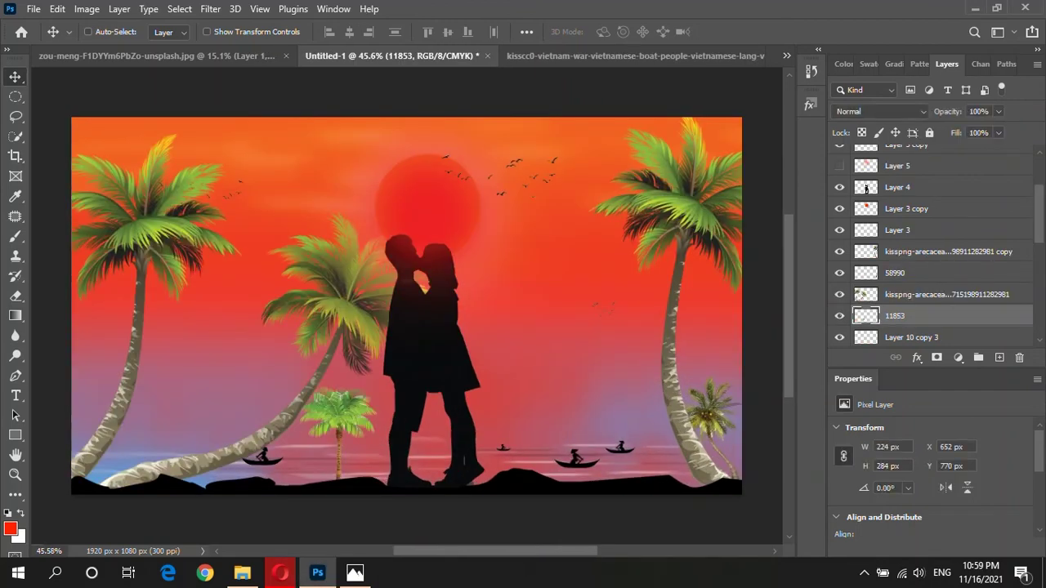
Merge all the palm tree layers into a single layer
{"action": "left_click", "coordinate": [948, 251]}
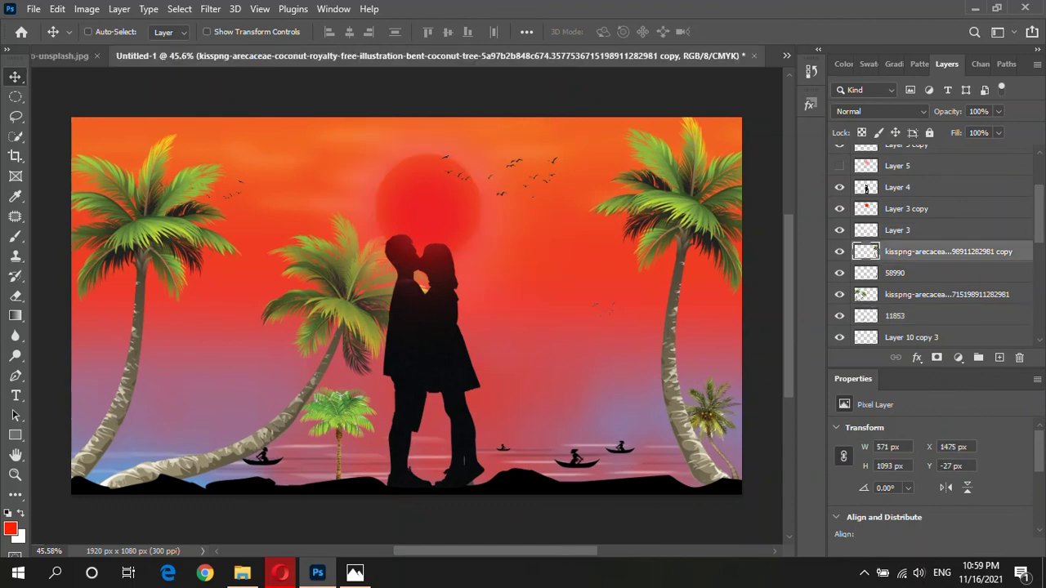
{"action": "left_click", "coordinate": [894, 315], "text": "shift"}
{"action": "left_click", "coordinate": [88, 31]}
{"action": "key", "text": "ctrl+e"}
Add a Levels adjustment masked to the palms with black input at 131, making them silhouettes
{"action": "left_click", "coordinate": [865, 251], "text": "ctrl"}
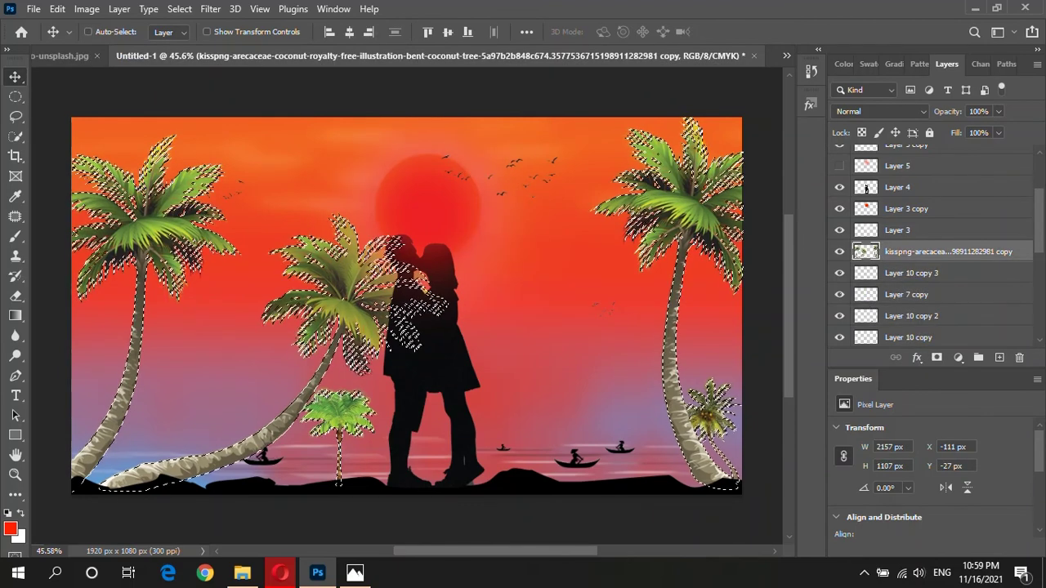
{"action": "left_click", "coordinate": [959, 357]}
{"action": "left_click", "coordinate": [948, 152]}
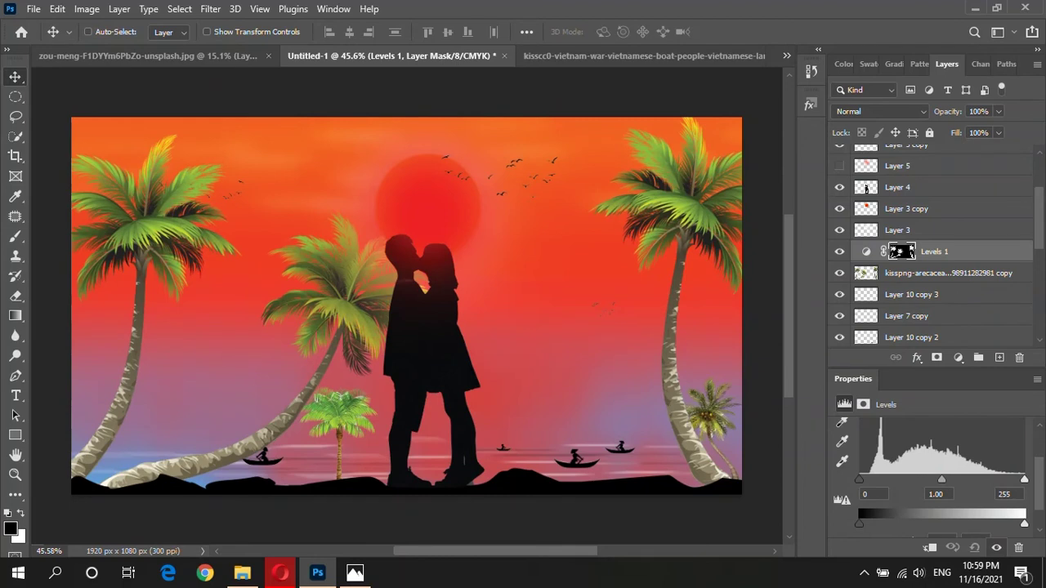
{"action": "left_click_drag", "start_coordinate": [858, 481], "coordinate": [1021, 480]}
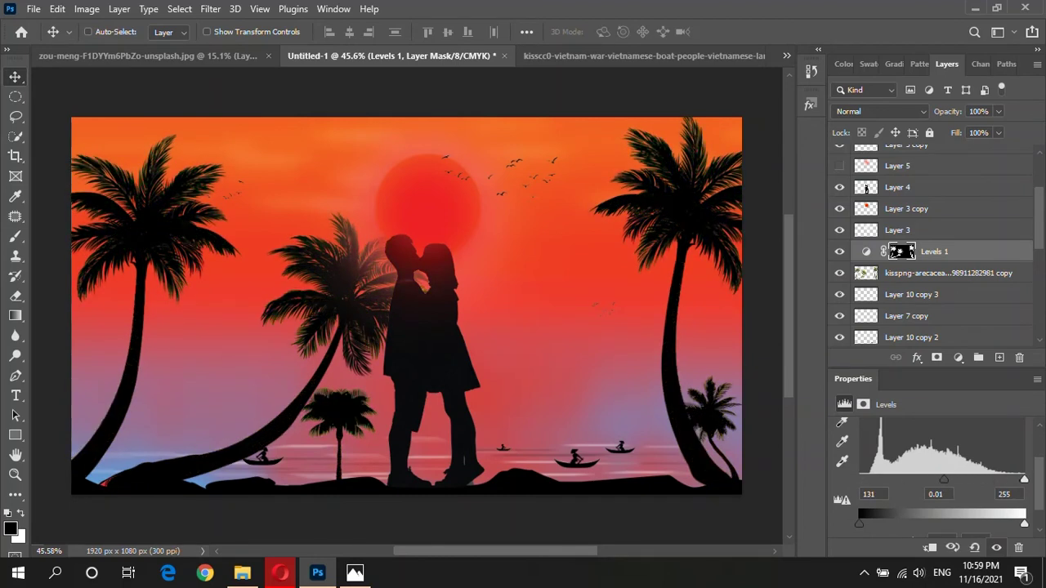
{"action": "scroll", "coordinate": [406, 324], "scroll_direction": "up", "scroll_amount": 2}
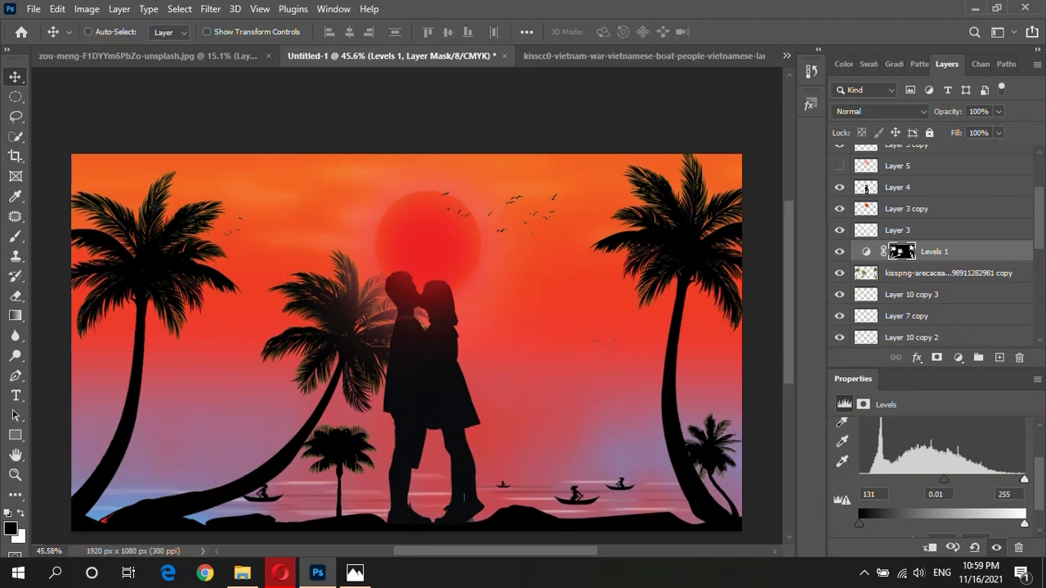
{"action": "scroll", "coordinate": [406, 325], "scroll_direction": "down", "scroll_amount": 3}
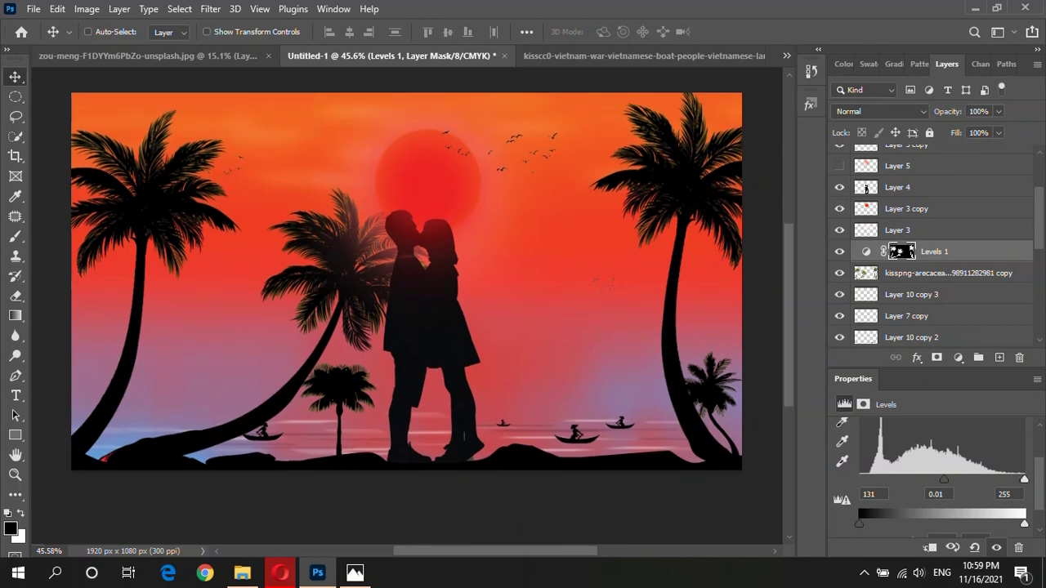